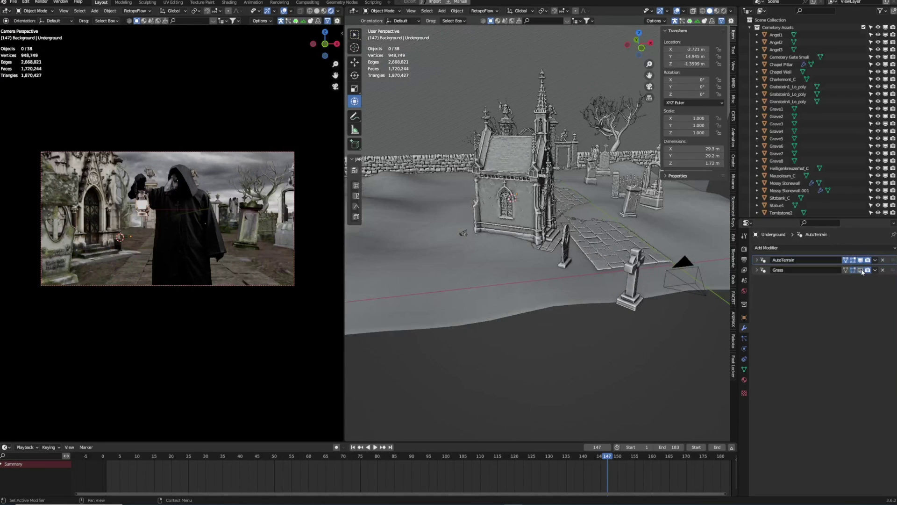
Step: Turn the free 3D viewport into a Shader Editor showing the World shader nodes
left_click_drag(497, 447, 257, 452)
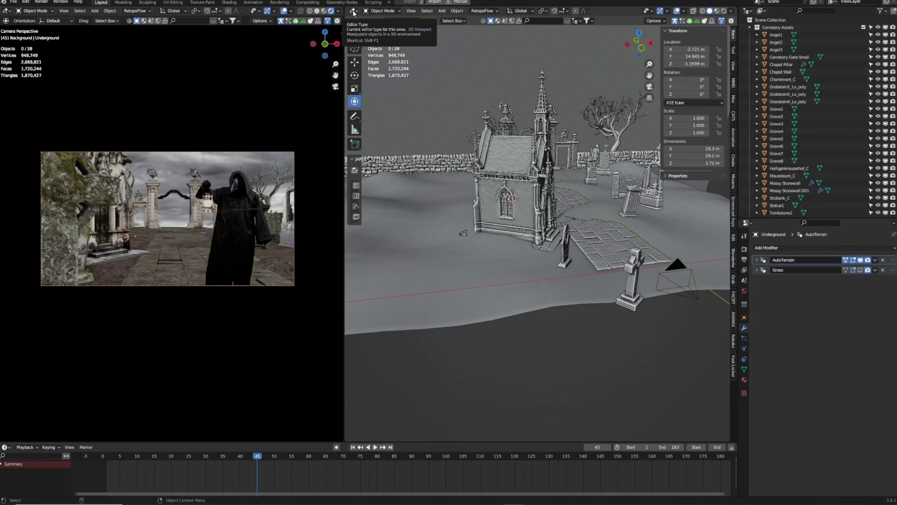
left_click(354, 12)
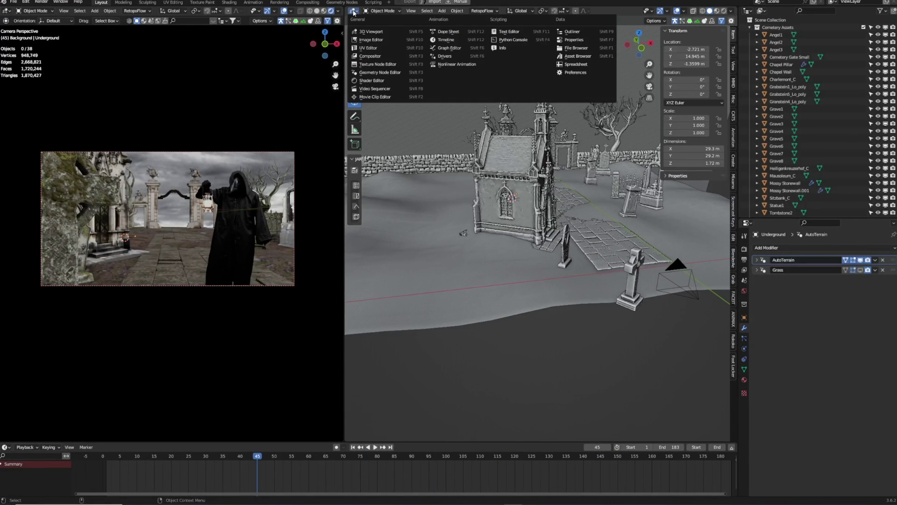
left_click(385, 81)
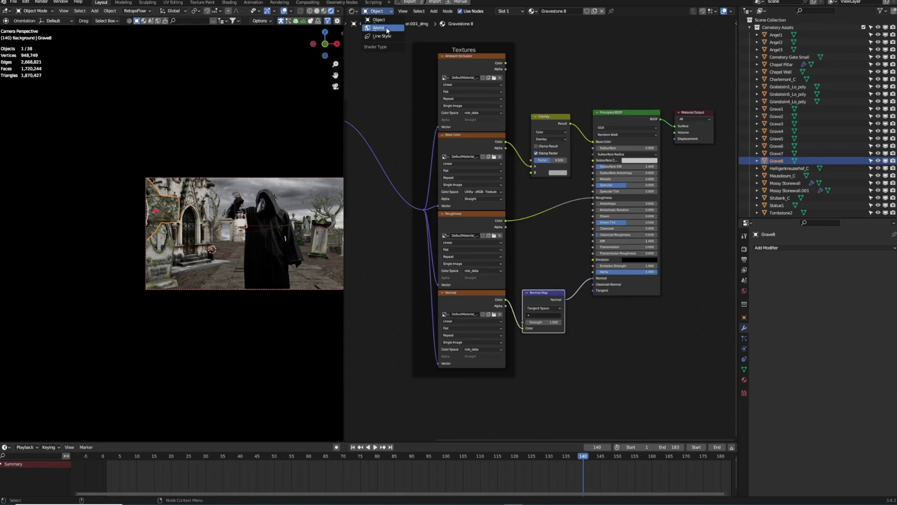
left_click(386, 27)
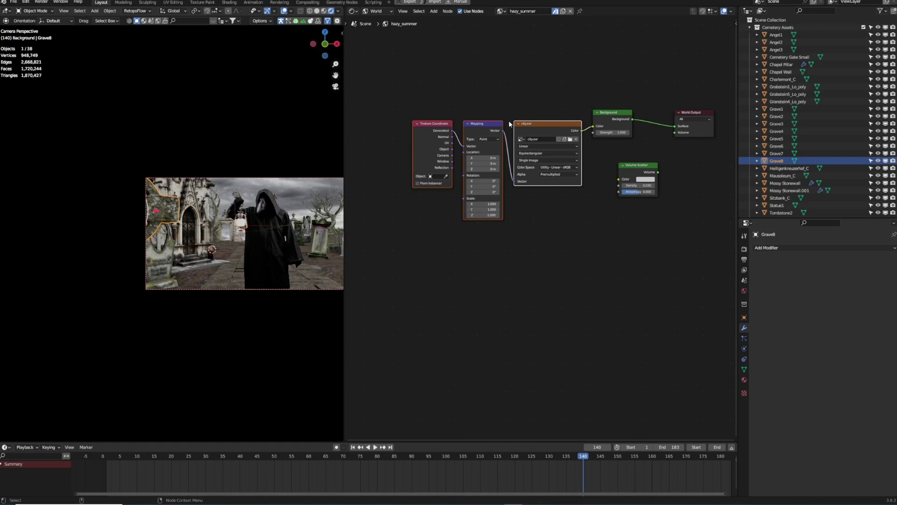
scroll(492, 94, "up", 2)
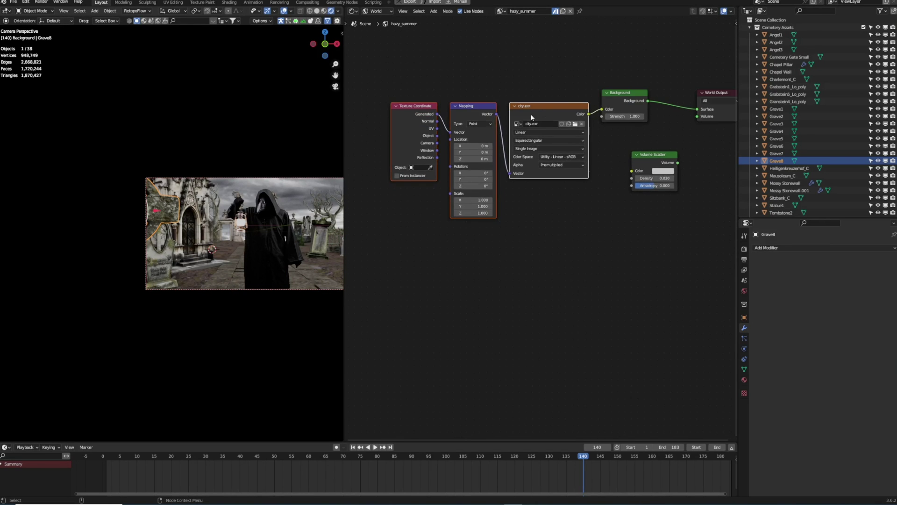
left_click_drag(396, 62, 510, 53)
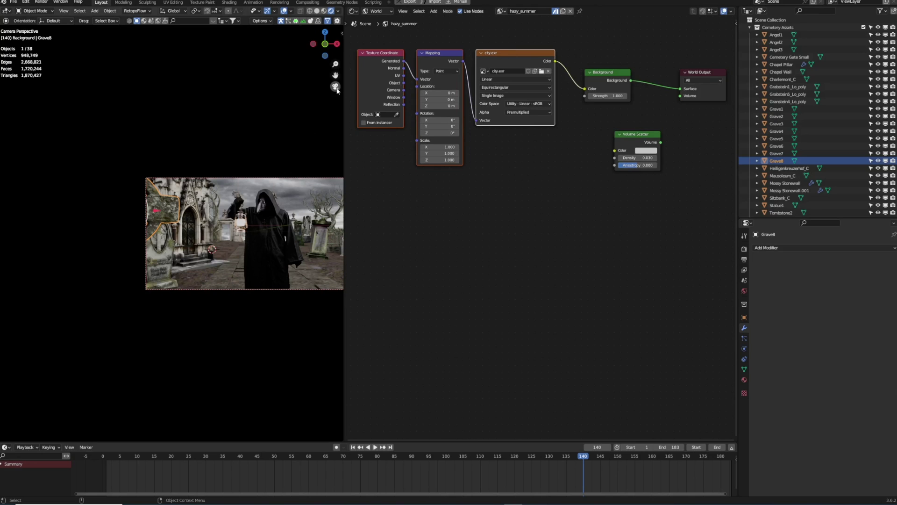
Step: Isolate the stone path in the camera view, deselect it and display it in rendered shading
key("z")
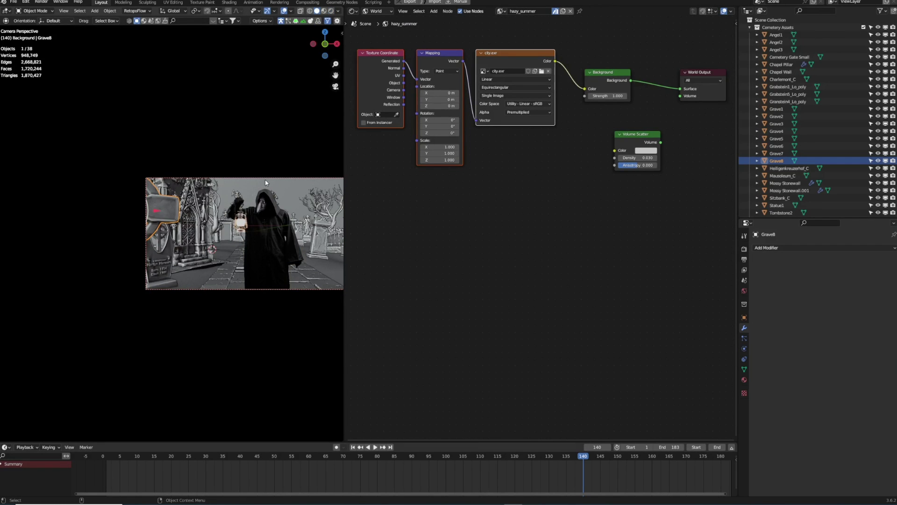
left_click(236, 284)
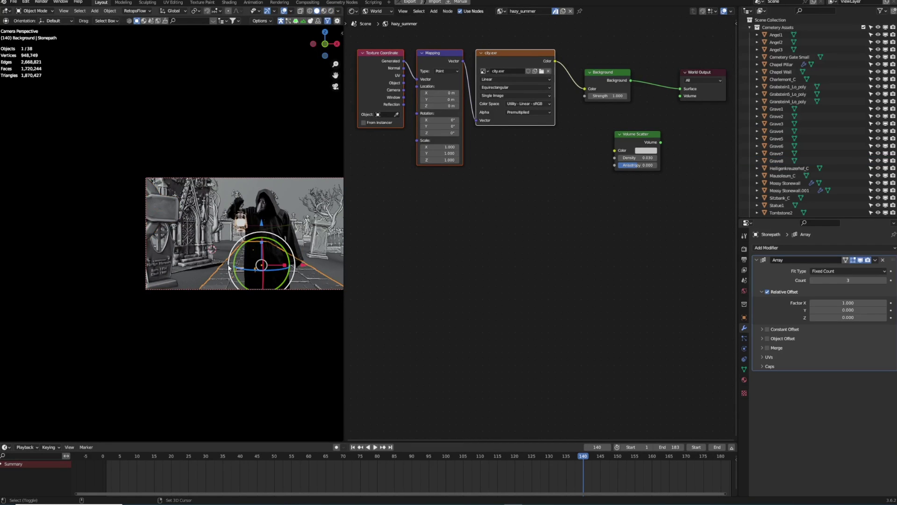
key("KP_Divide")
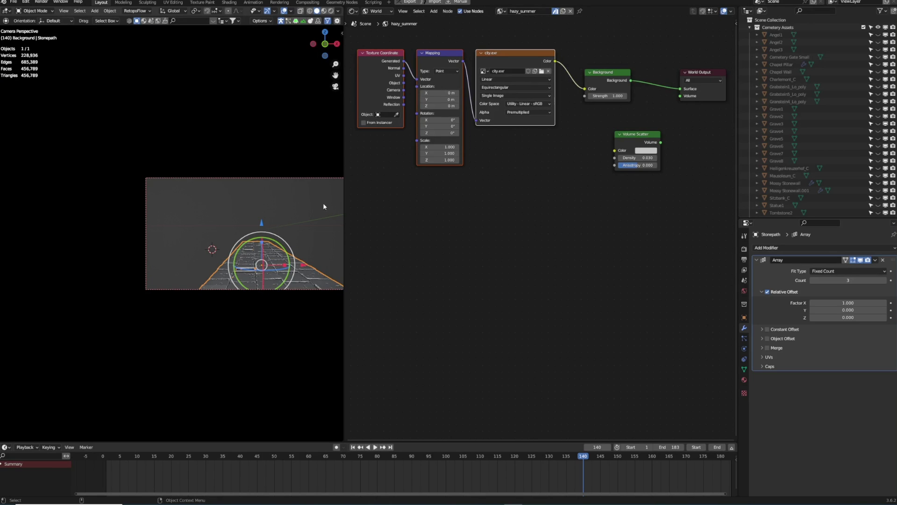
key("alt+a")
left_click(331, 10)
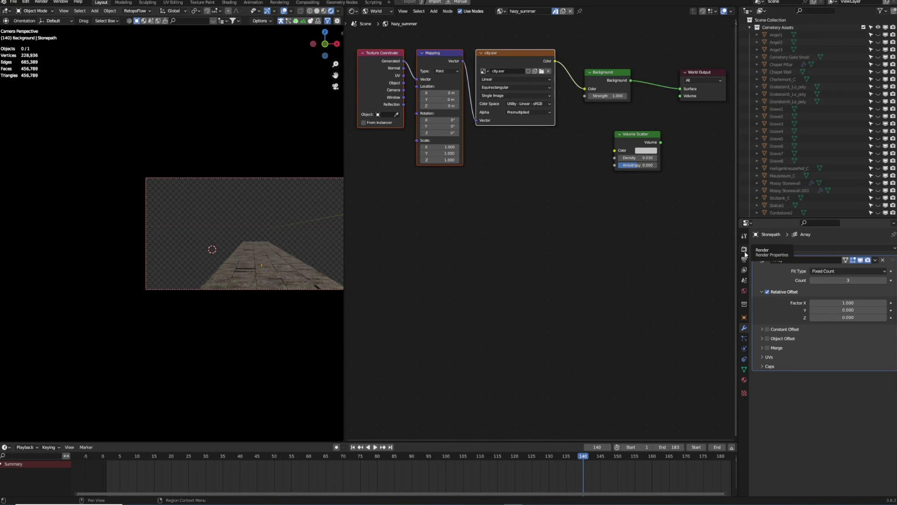
Step: Disable the transparent film background in the render settings and rotate the city.exr environment to Z 291° in the Mapping node
left_click(745, 249)
left_click(769, 260)
left_click(766, 426)
left_click(813, 445)
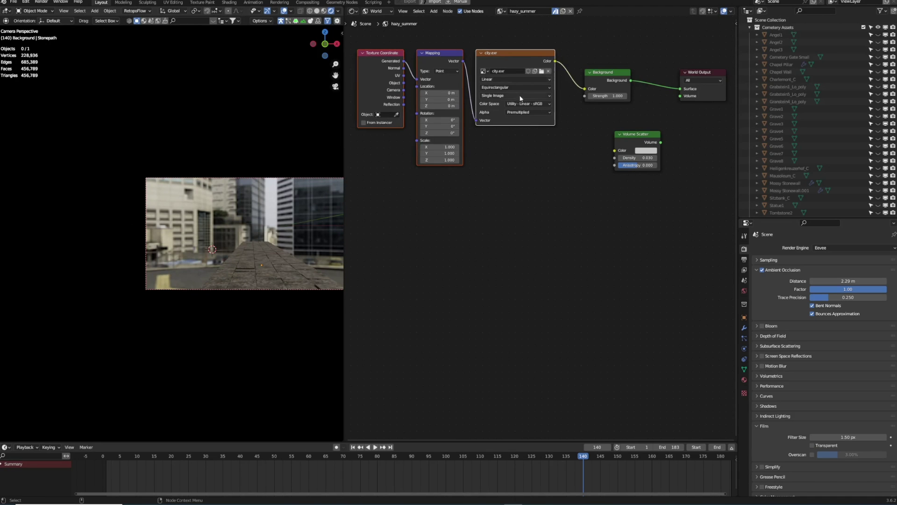
left_click_drag(434, 135, 580, 135)
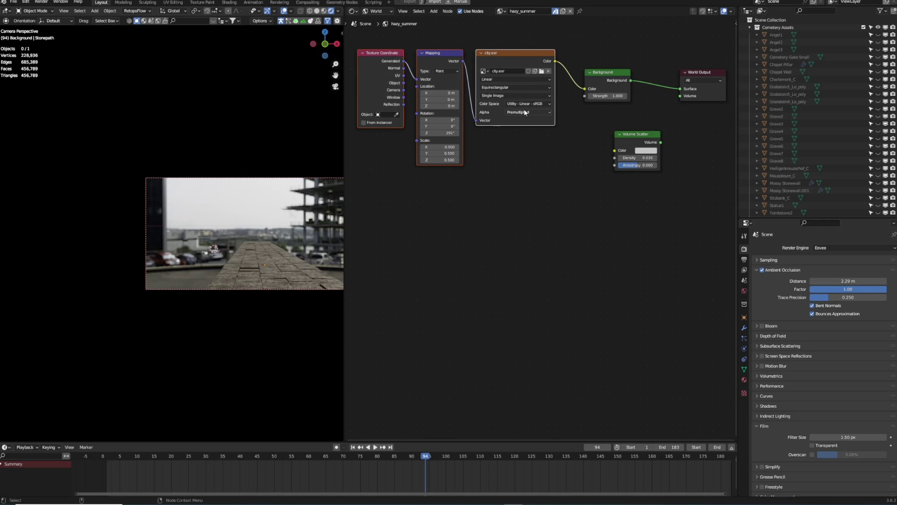
Step: Delete the city.exr environment texture with its Mapping and Texture Coordinate nodes, and bring all isolated-out cemetery objects back into view
key("x")
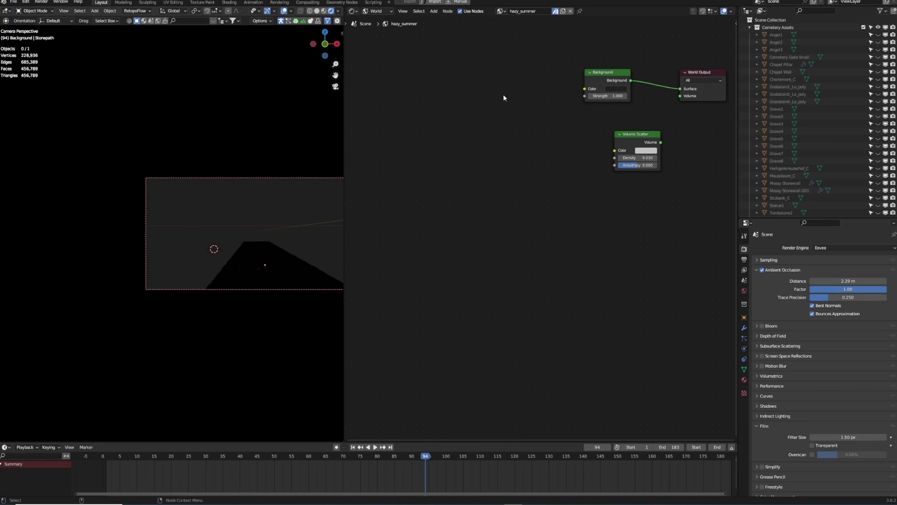
key("alt+h")
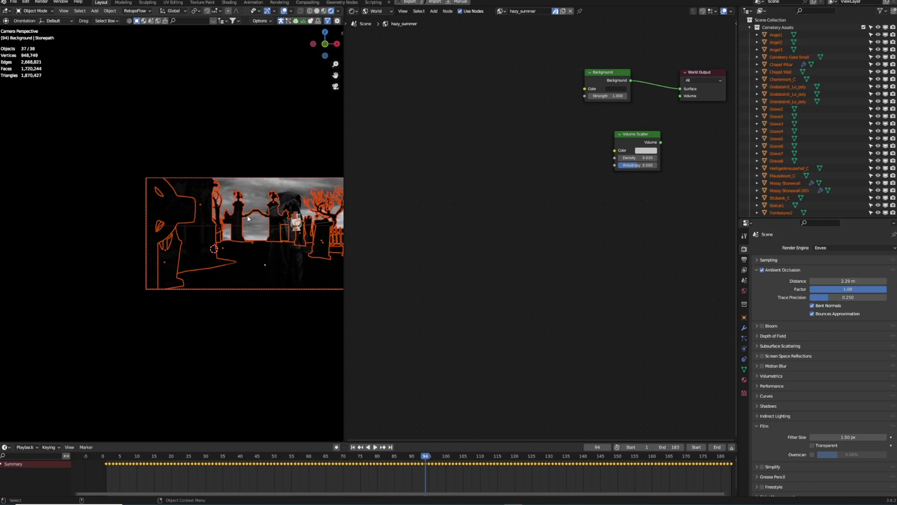
Step: Examine the cemetery scene without environment lighting across the animation in a slightly wider camera view
left_click_drag(107, 457, 333, 448)
left_click_drag(345, 165, 360, 166)
middle_click_drag(274, 195, 190, 176, "shift")
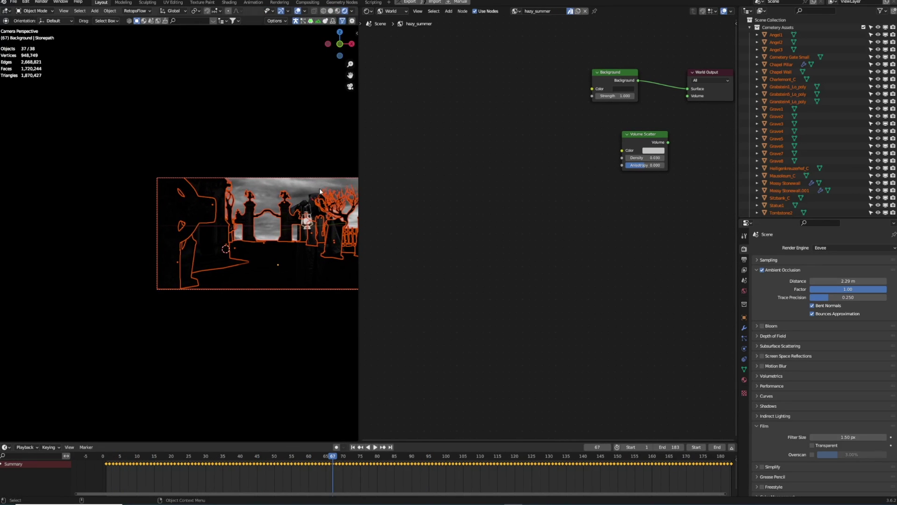
scroll(191, 178, "up", 2)
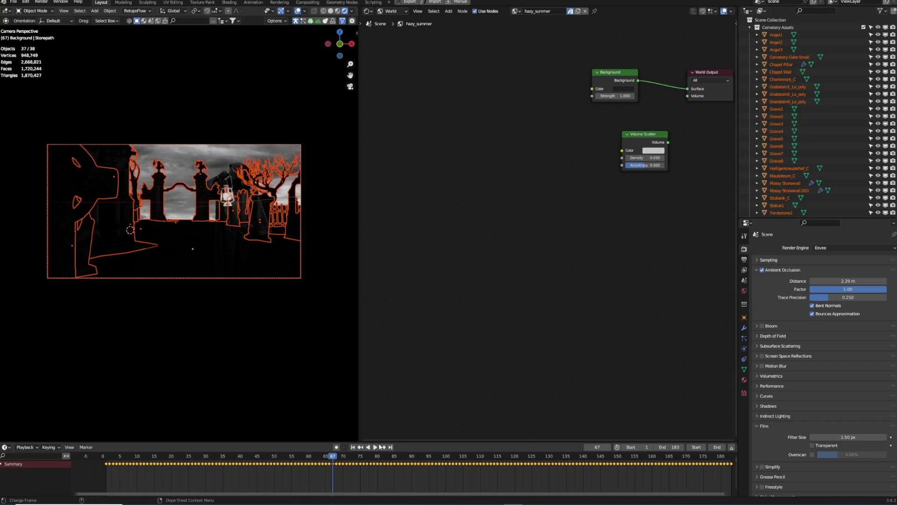
left_click(333, 250)
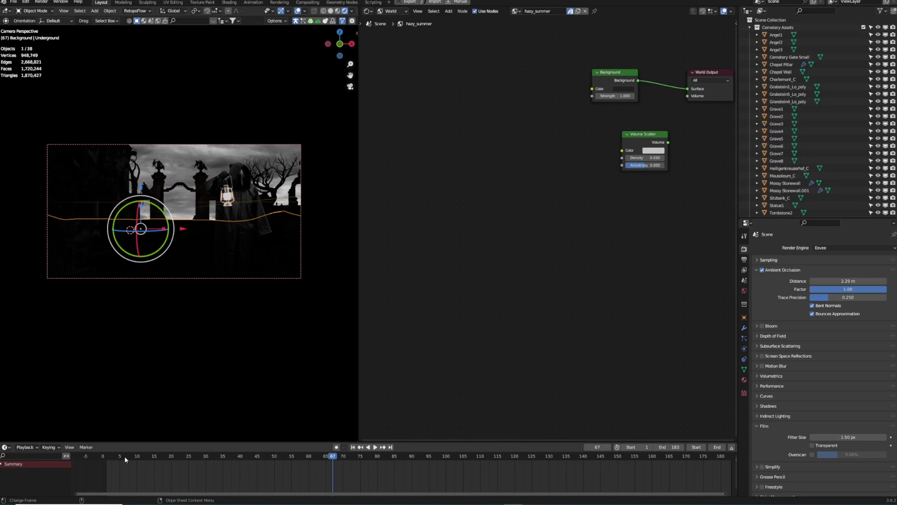
key("space")
left_click_drag(364, 456, 223, 435)
key("space")
Step: Select the background sky plane, show its object material and rearrange the image texture and Multiply nodes
left_click(220, 149)
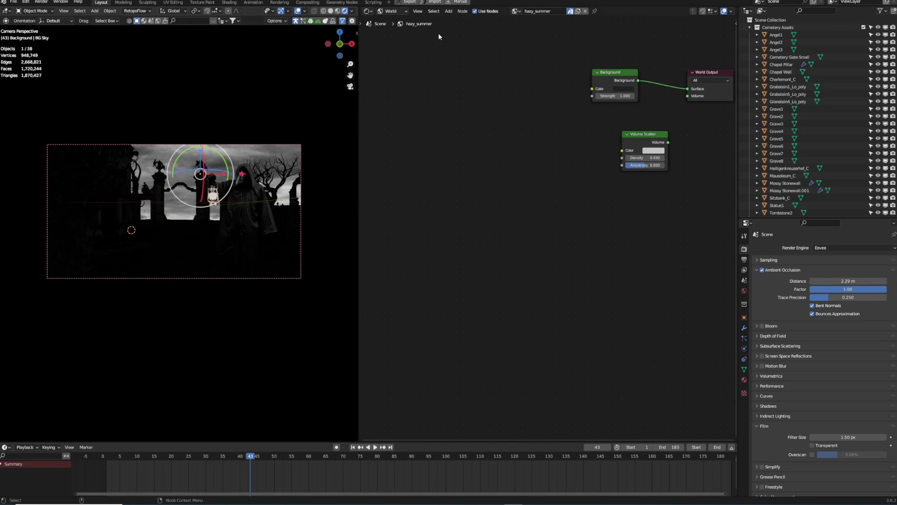
left_click(395, 11)
left_click(404, 20)
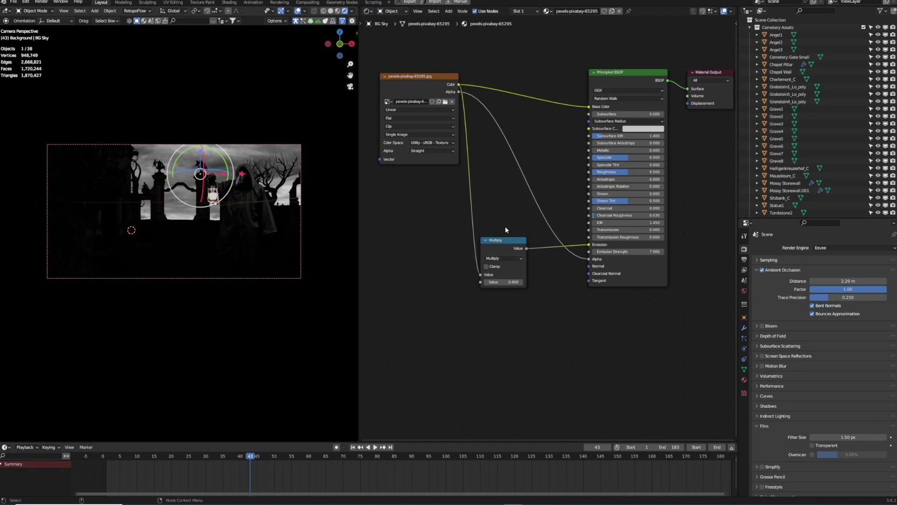
left_click_drag(424, 80, 441, 62)
left_click_drag(514, 248, 529, 229)
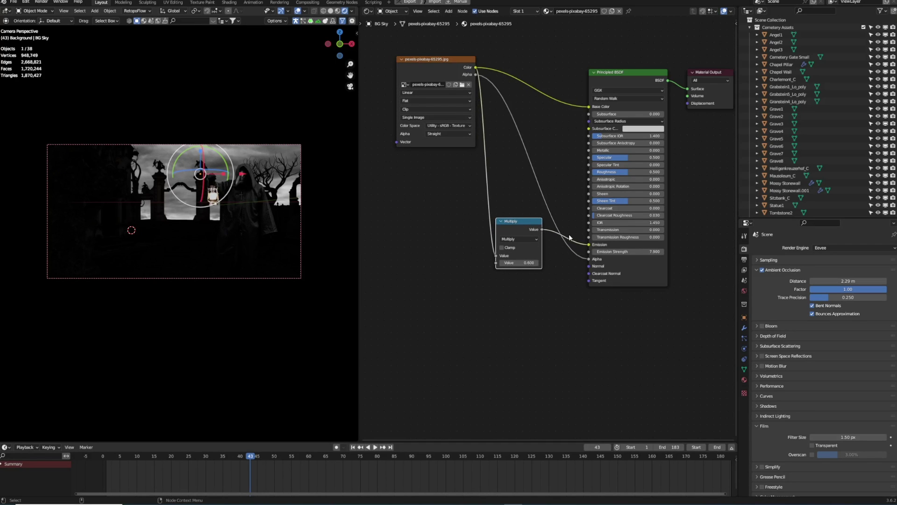
mouse_move(590, 245)
left_mouse_down()
mouse_move(563, 256)
mouse_move(542, 229)
mouse_move(542, 241)
mouse_move(590, 245)
left_mouse_up()
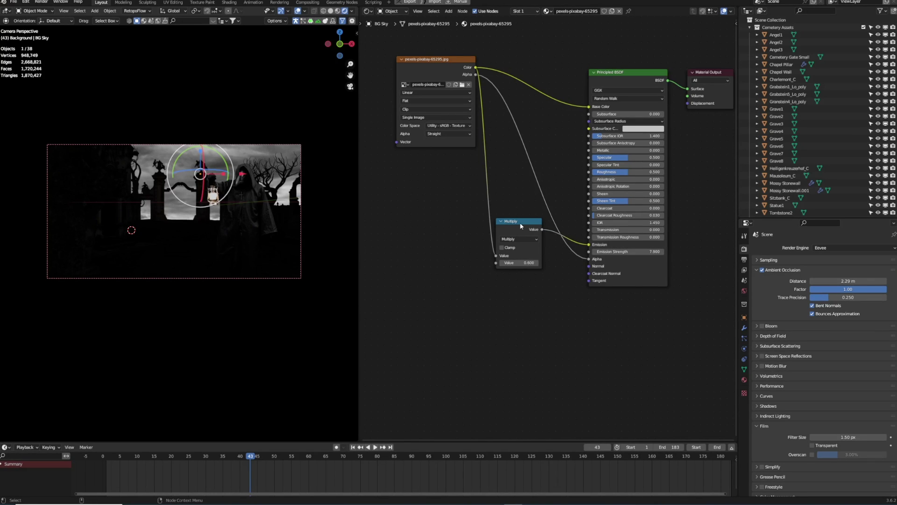
left_click_drag(521, 226, 521, 235)
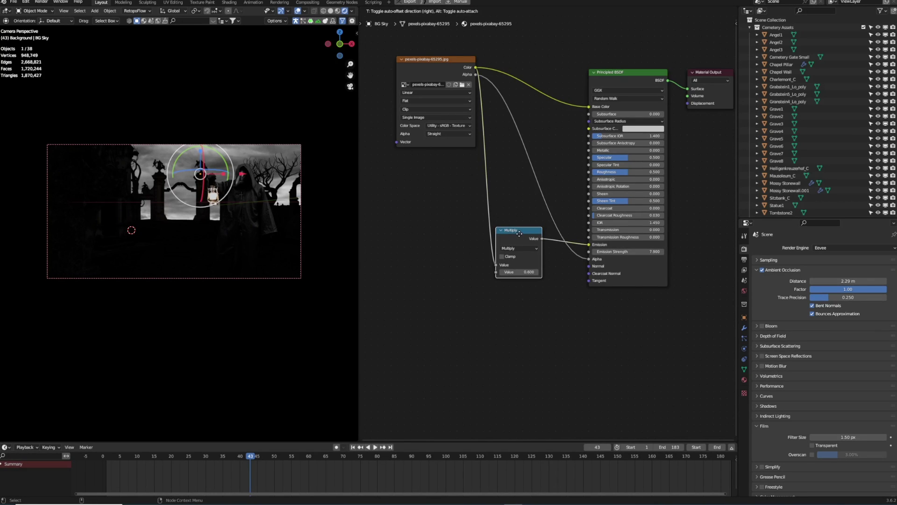
Step: Try a value of 1 in the sky material's Multiply node, and undo it
left_click(526, 272)
type("1")
key("Return")
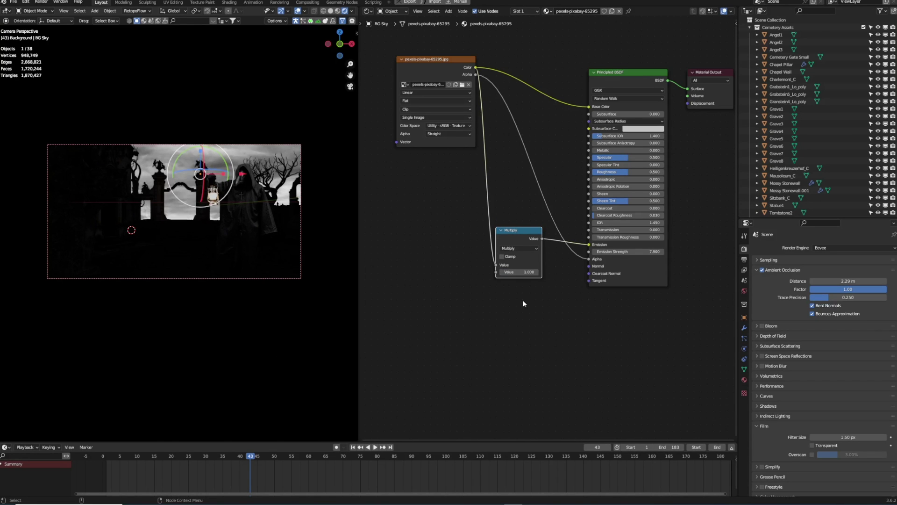
mouse_move(536, 270)
left_mouse_down()
mouse_move(551, 269)
mouse_move(528, 269)
left_mouse_up()
key("ctrl+z")
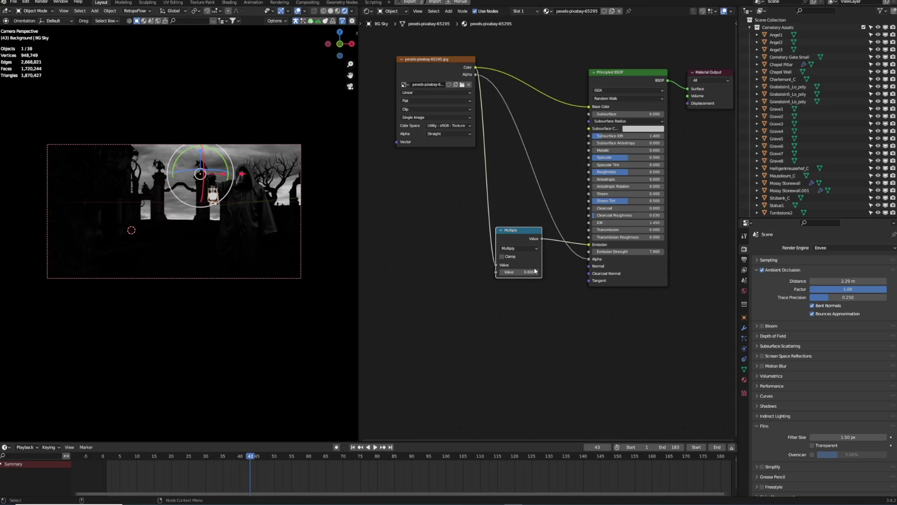
Step: Set the Multiply node's value feeding the sky's emission to 0.6
left_click(535, 270)
type(".6")
key("Return")
scroll(265, 156, "up", 2)
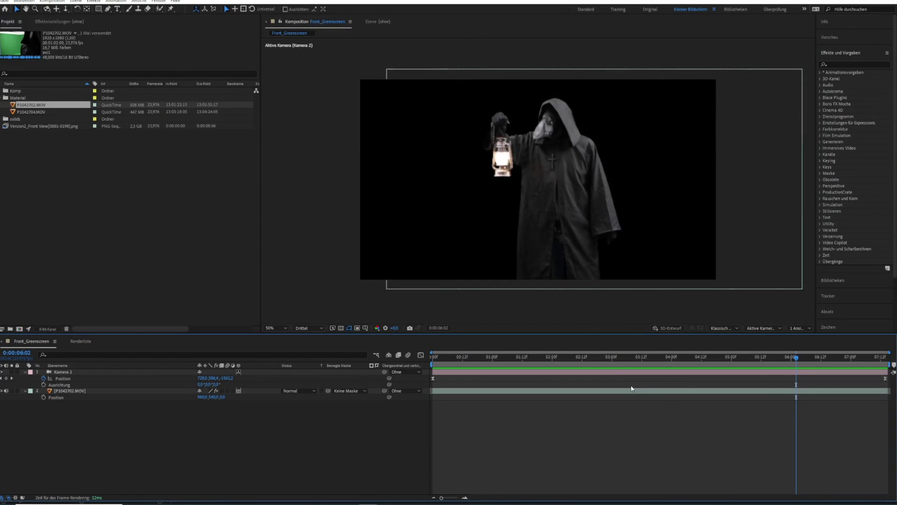
Step: Switch to After Effects and examine the keyed figure with the lantern at several times in the Front_Greenscreen composition
left_click(652, 356)
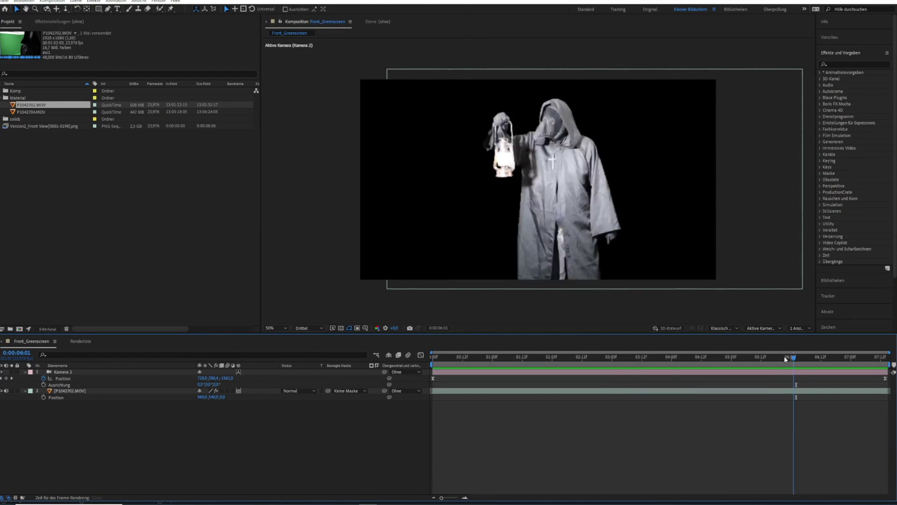
mouse_move(629, 355)
left_mouse_down()
mouse_move(472, 356)
mouse_move(863, 358)
mouse_move(495, 358)
mouse_move(764, 364)
mouse_move(554, 332)
mouse_move(467, 333)
mouse_move(626, 358)
left_mouse_up()
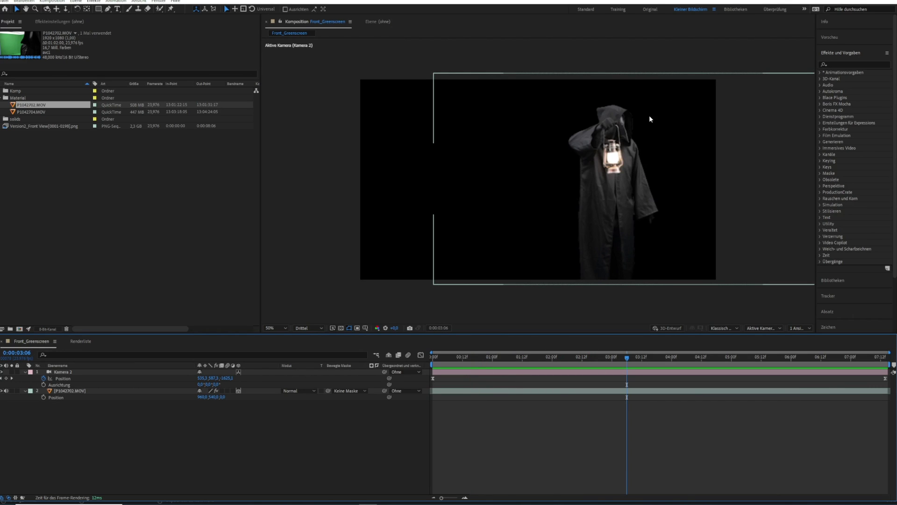
left_click_drag(628, 358, 774, 358)
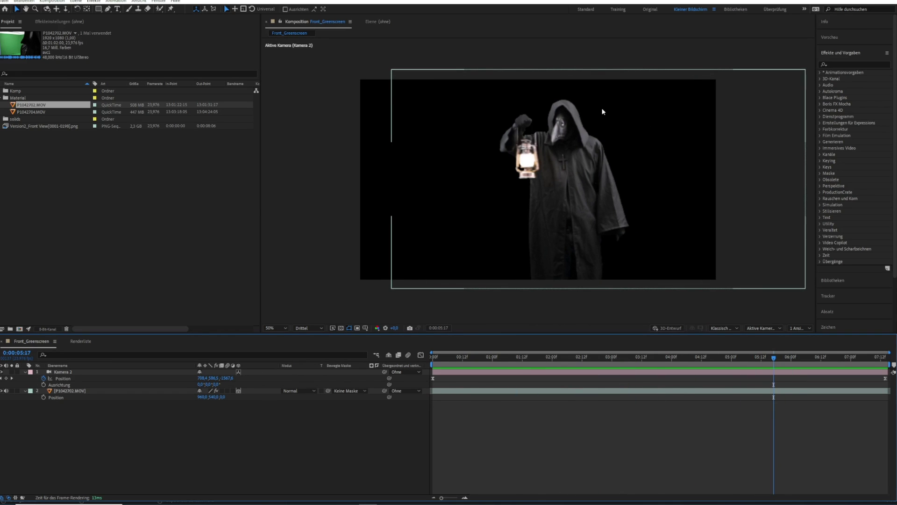
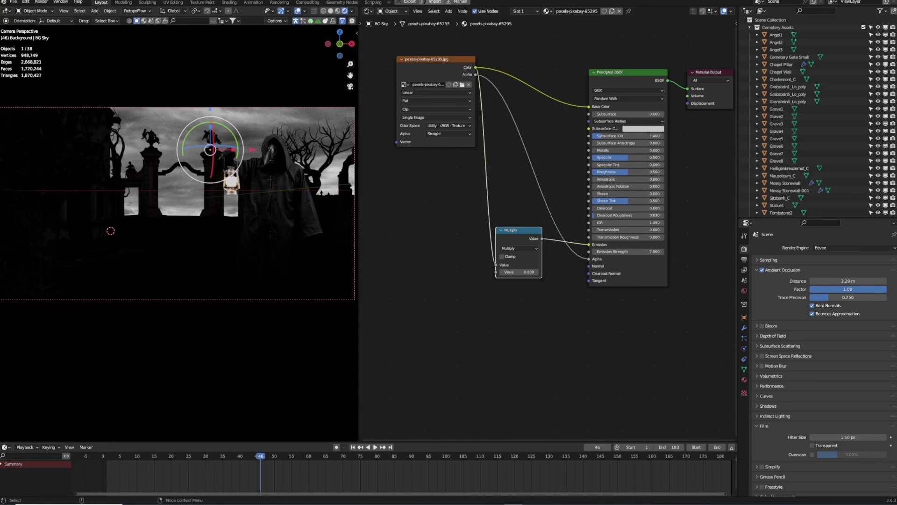
Step: Show the world's shader nodes, shift the Background node aside and set its strength to 2
left_click(396, 11)
left_click(394, 28)
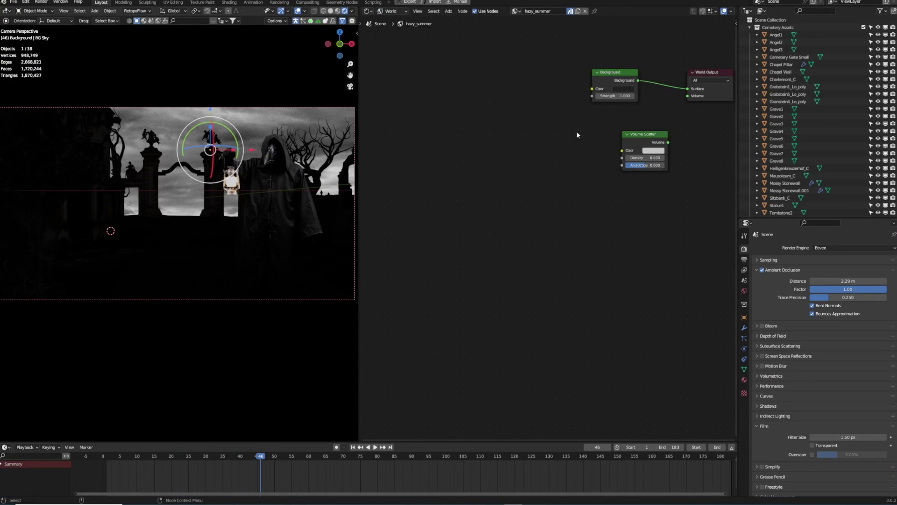
left_click_drag(621, 73, 604, 59)
left_click(601, 80)
type("2")
key("Return")
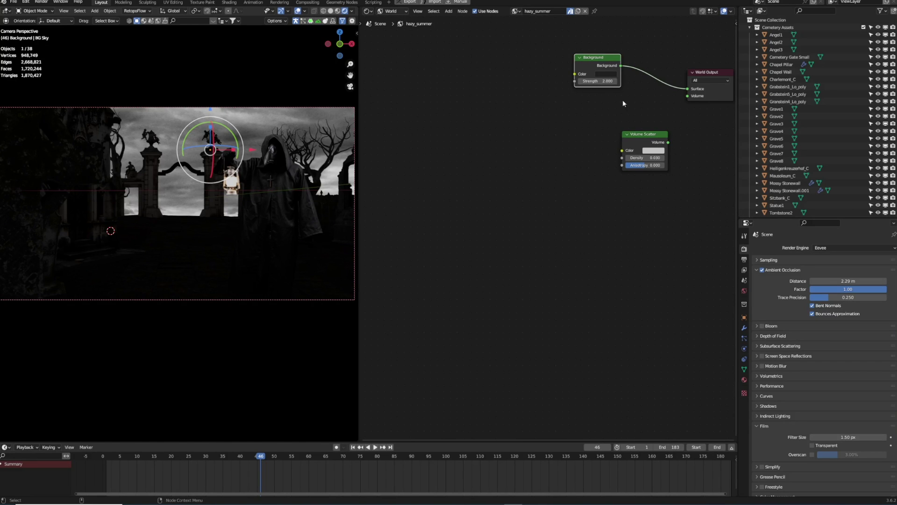
Step: Try a much brighter, near-white colour on the world's Background node, and undo it
left_click(606, 74)
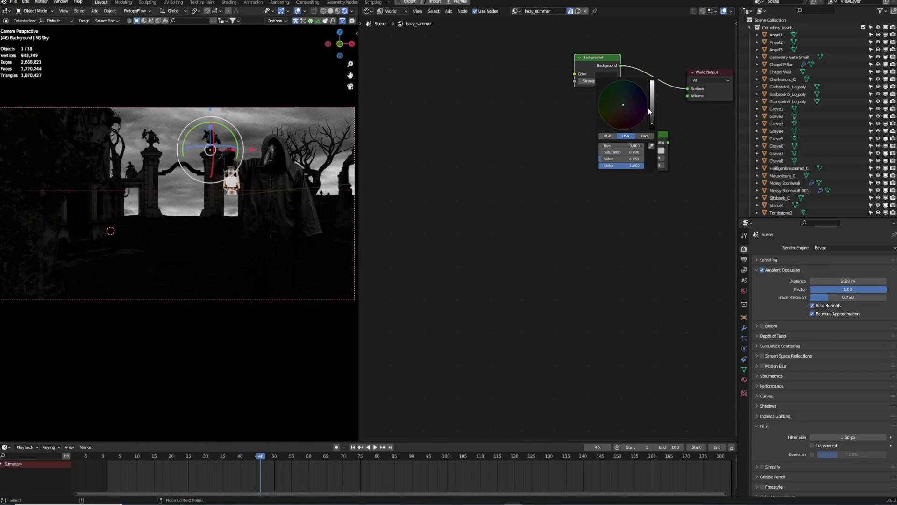
left_click_drag(652, 120, 653, 90)
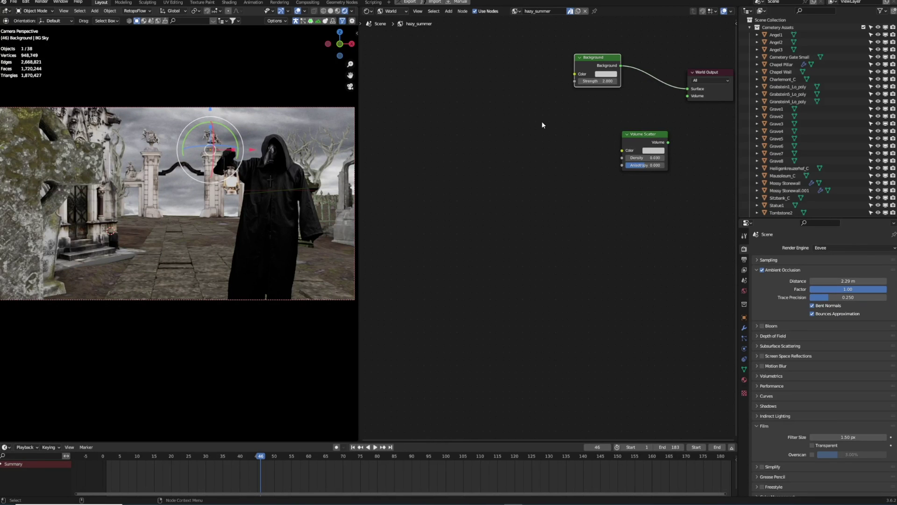
key("ctrl+z")
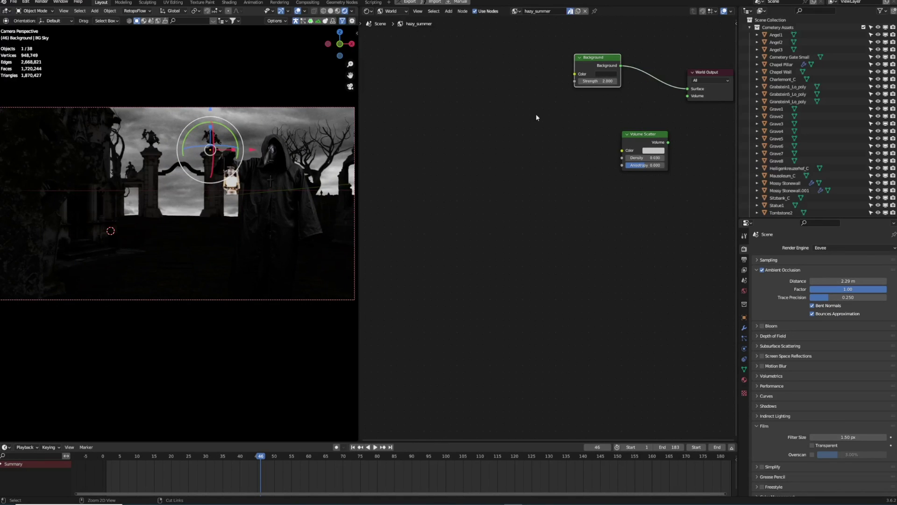
Step: Set the world Background node's strength to 1.5
left_click(599, 81)
type("1.5")
key("Return")
left_click(460, 95)
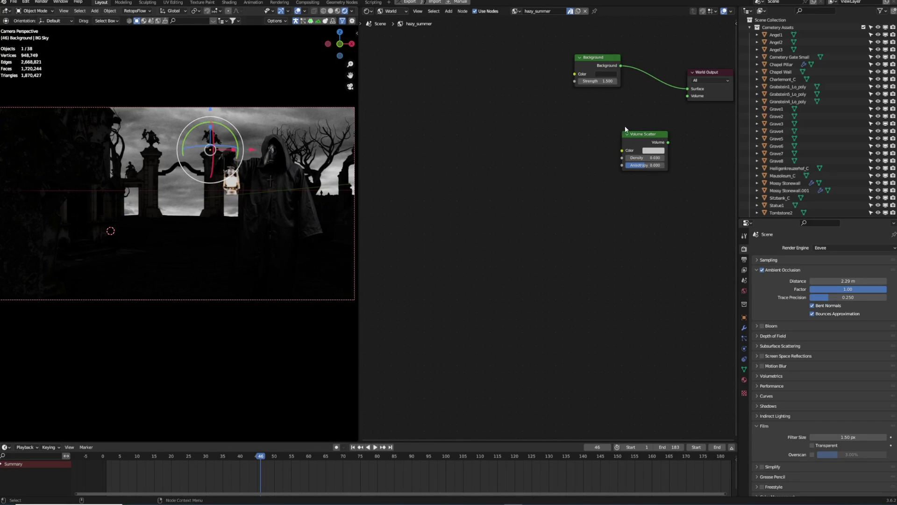
Step: Connect the Volume Scatter node to the World Output's Volume input and set its density to 0.1
left_click_drag(646, 137, 628, 136)
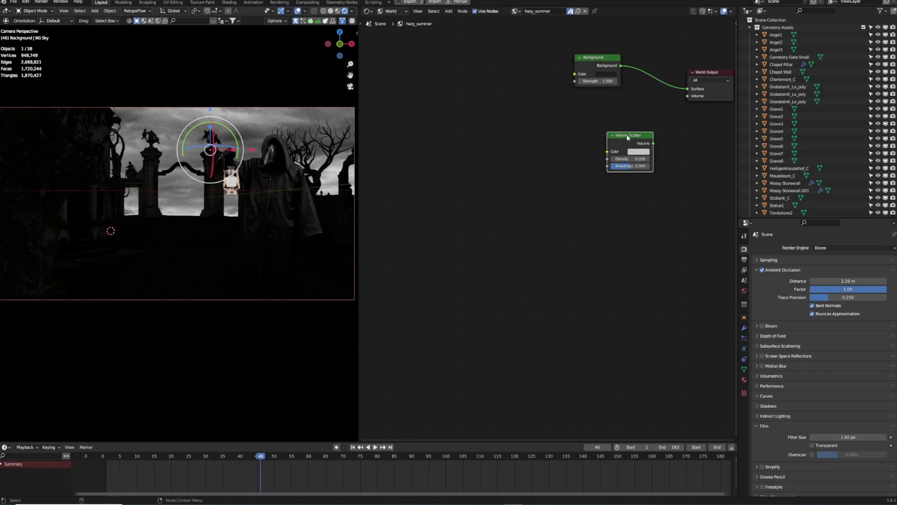
left_click_drag(630, 137, 614, 137)
left_click_drag(640, 144, 642, 146)
left_click_drag(641, 112, 672, 90)
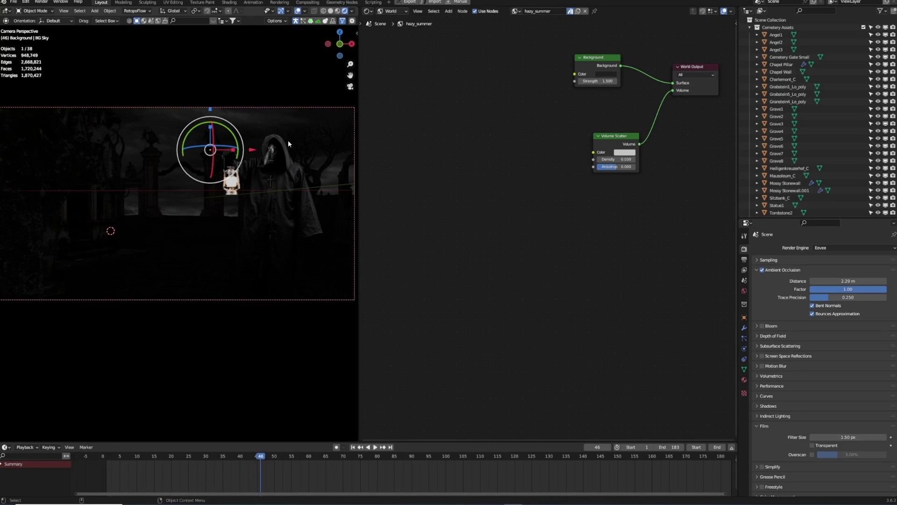
double_click(631, 159)
key("Return")
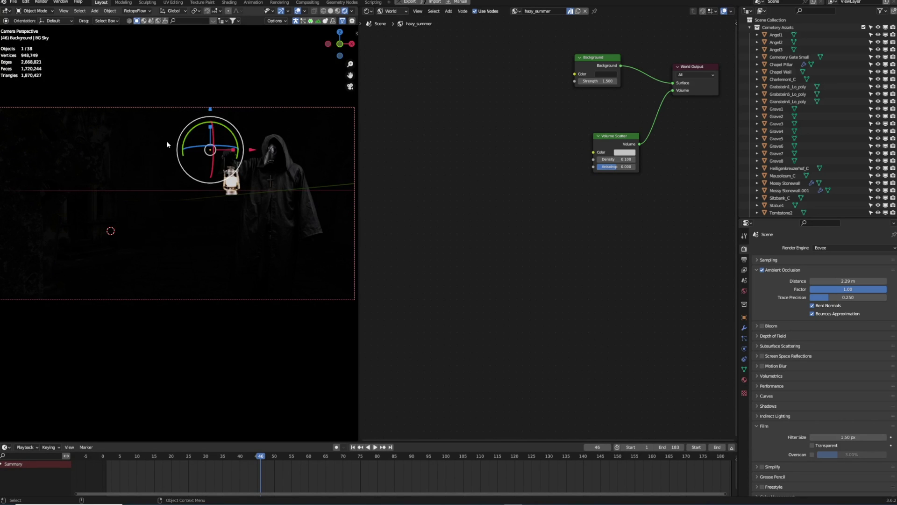
Step: Add a point light to the cemetery scene and set its power to 5000 W
key("shift+a")
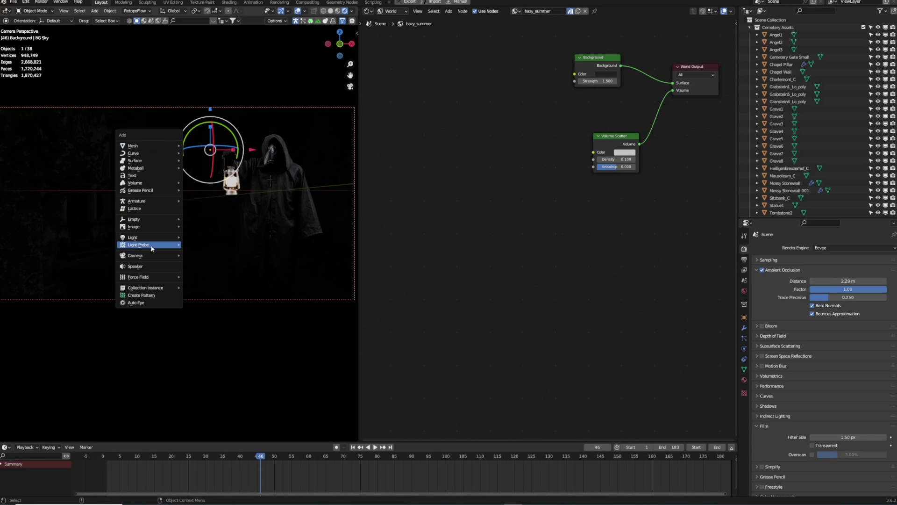
mouse_move(149, 237)
left_click(198, 237)
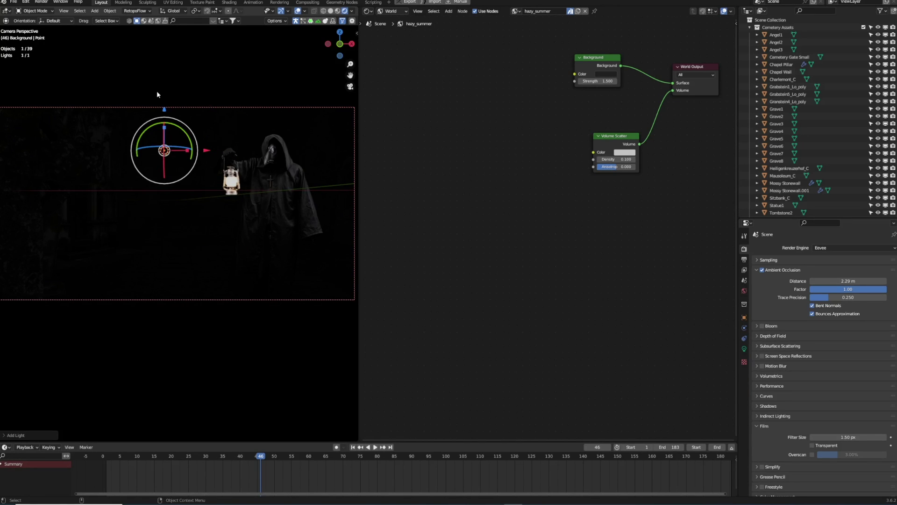
left_click(744, 348)
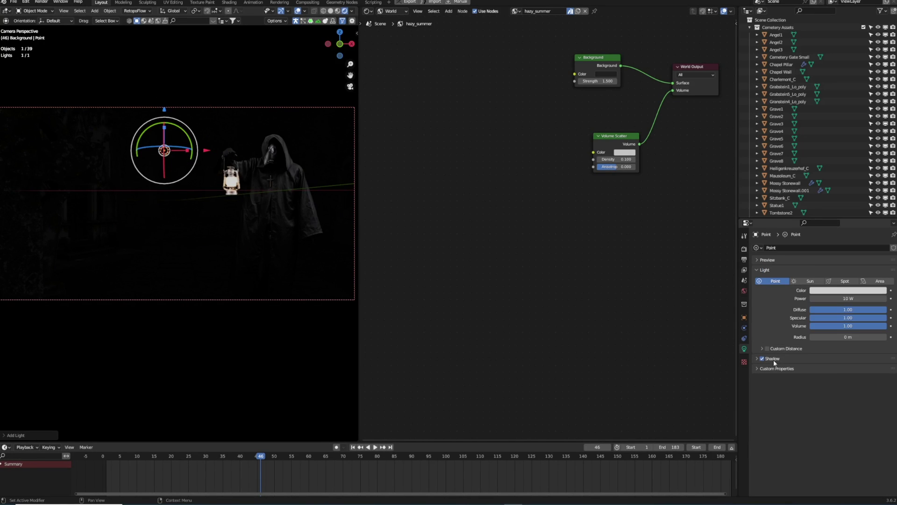
double_click(860, 298)
type("5000")
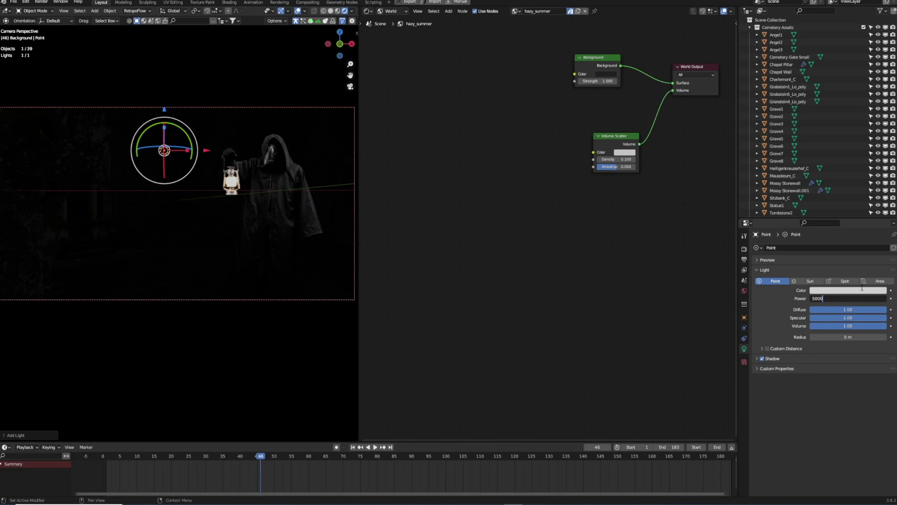
key("Return")
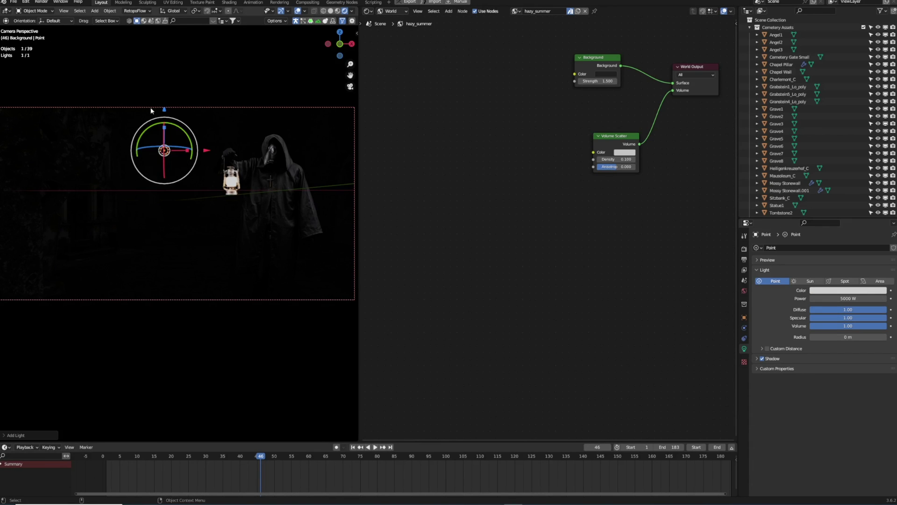
Step: Lower the point light and, in a second 3D view, move it along Y to about 22.95 m, near the cemetery gate
left_click_drag(164, 110, 165, 141)
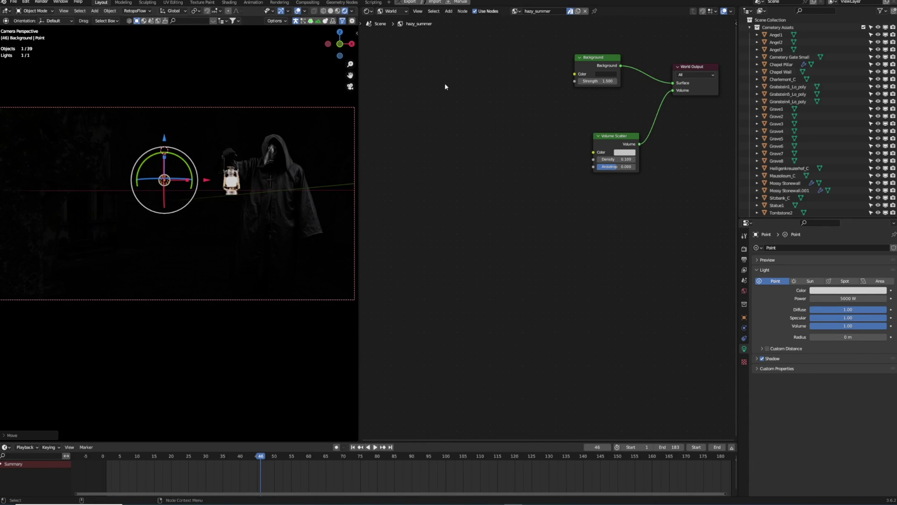
left_click(367, 11)
left_click(388, 32)
scroll(507, 179, "down", 5)
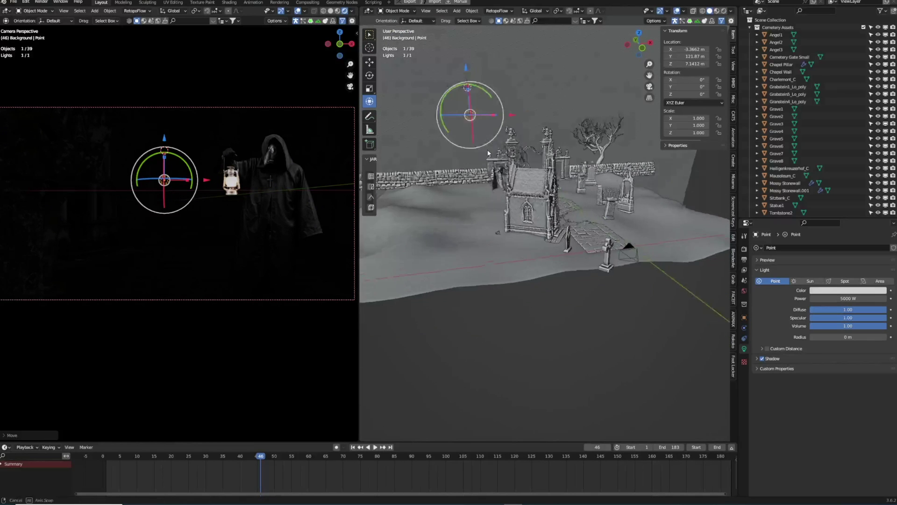
key("KP_Decimal")
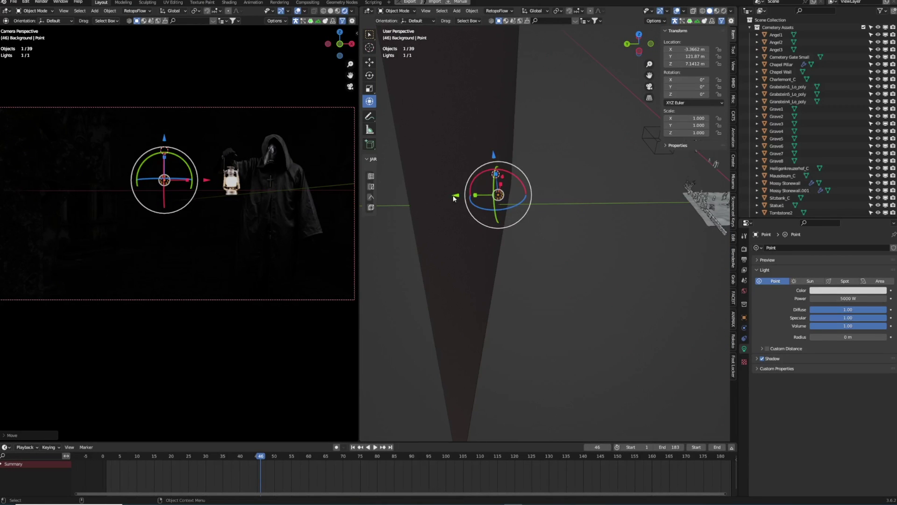
key("g")
key("y")
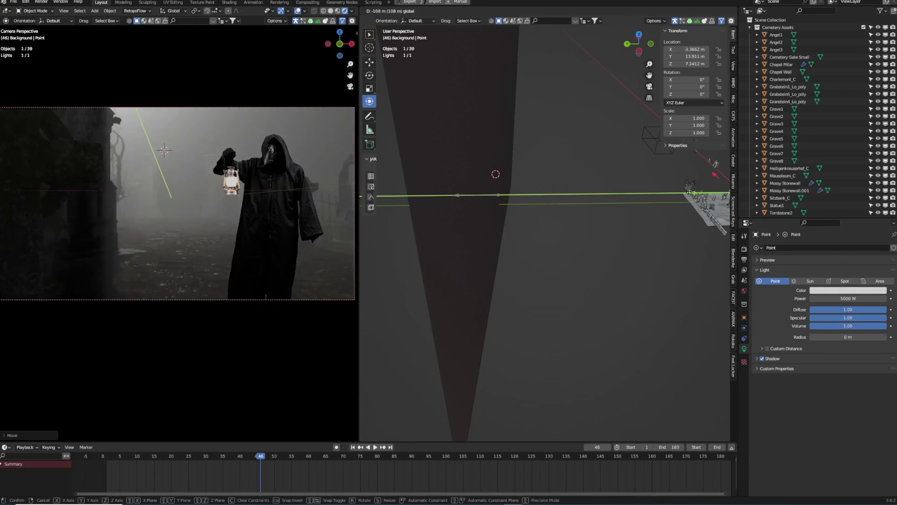
left_click(673, 194)
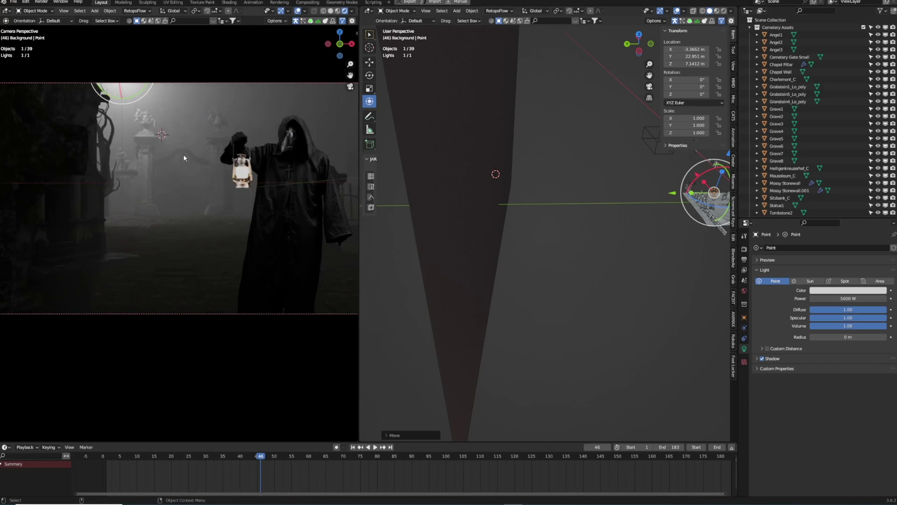
Step: Return to the world's shader nodes and set the Volume Scatter density to 0.07
left_click(368, 11)
left_click(405, 82)
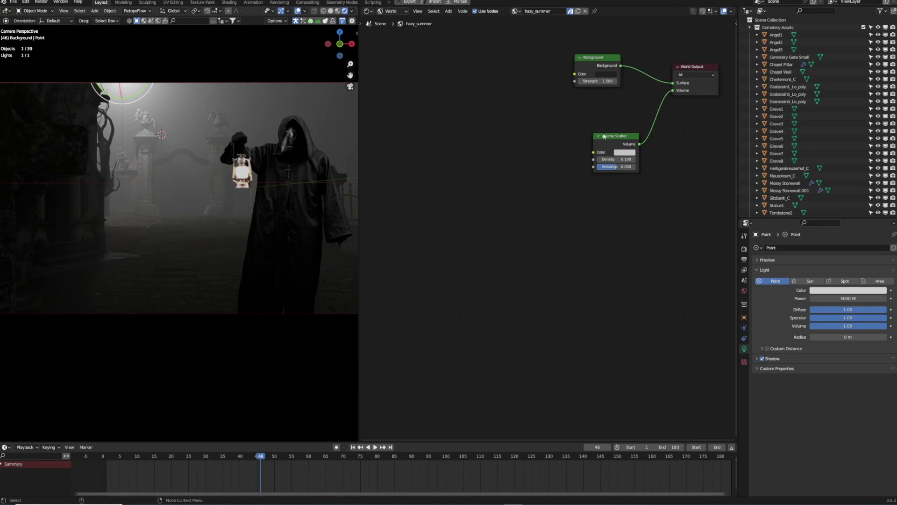
scroll(604, 136, "up", 2)
double_click(663, 125)
type("0.1")
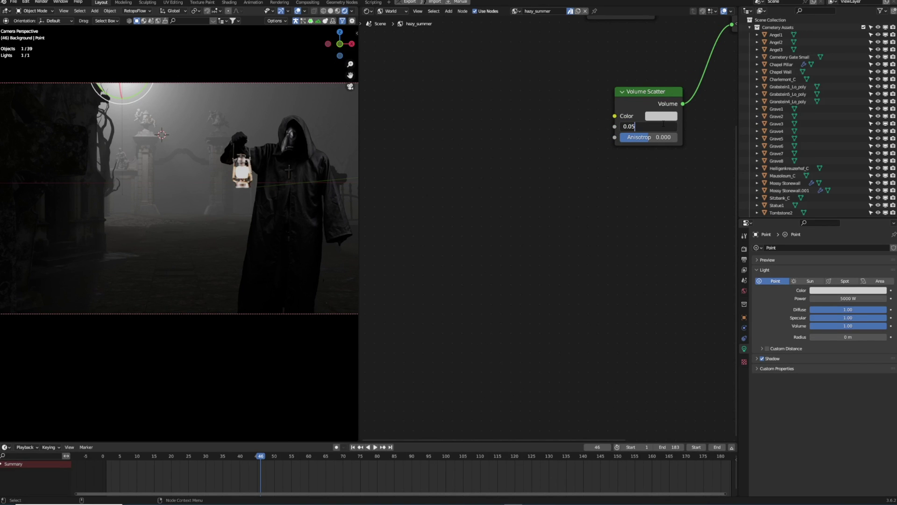
key("Return")
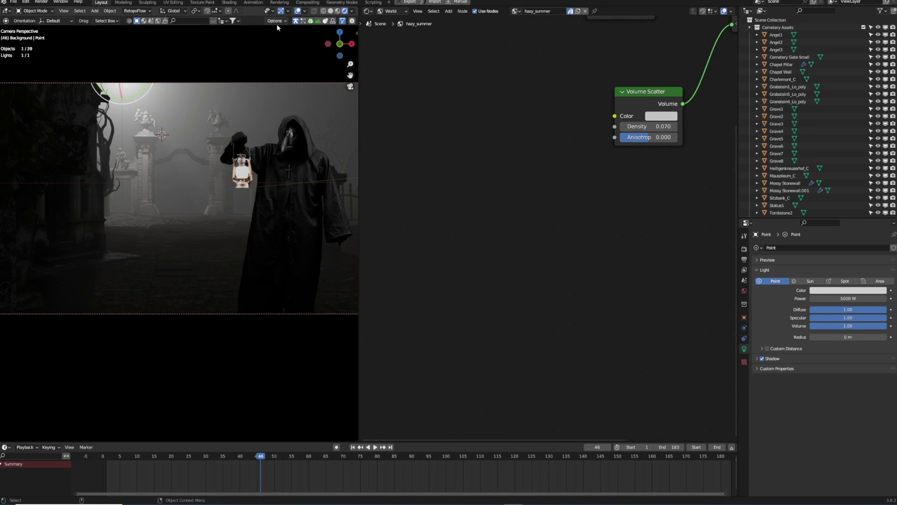
Step: Scrub to frame 118 and move the point light in a 3D view to about X 5.46 m and Z 10.2 m
scroll(198, 148, "down", 1)
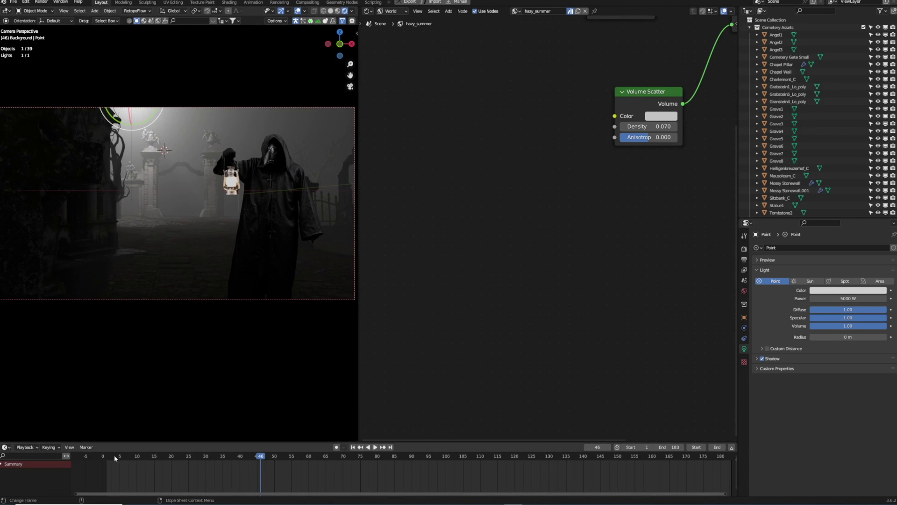
left_click_drag(115, 458, 508, 465)
left_click(370, 11)
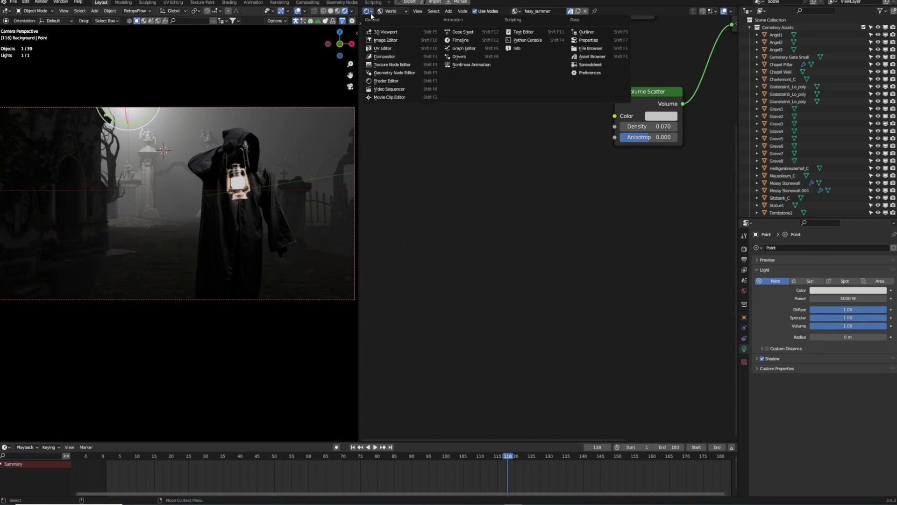
left_click(385, 32)
middle_click_drag(559, 66, 543, 141)
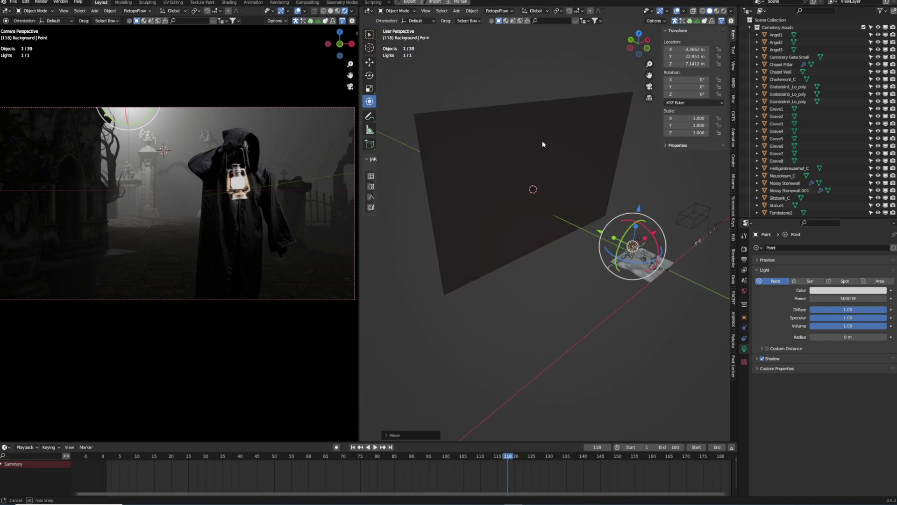
key("KP_1")
left_click_drag(574, 198, 571, 144)
left_click_drag(615, 197, 376, 182)
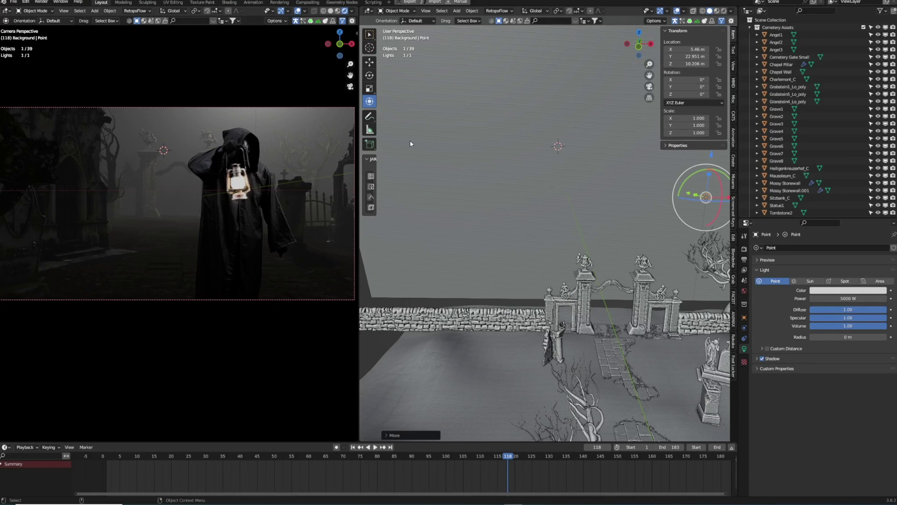
Step: Set the point light's power to 2500 W
left_click(855, 298)
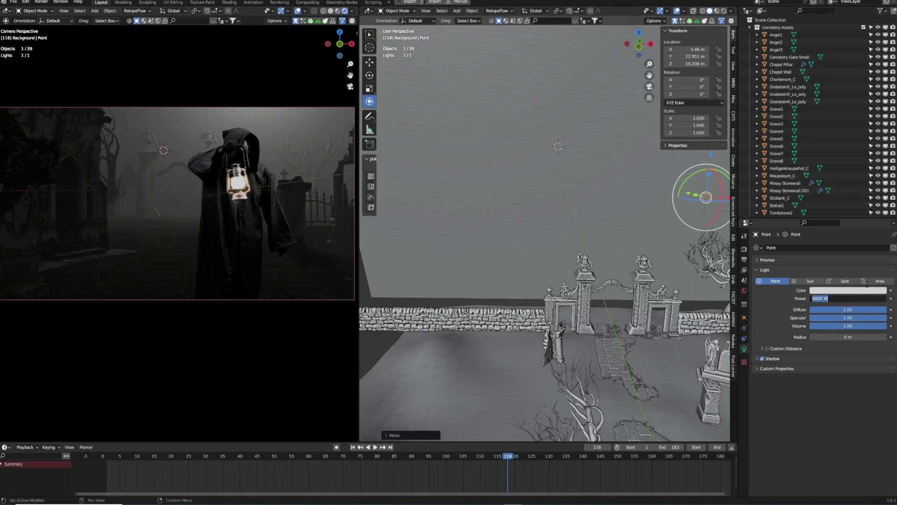
type("2500")
key("Return")
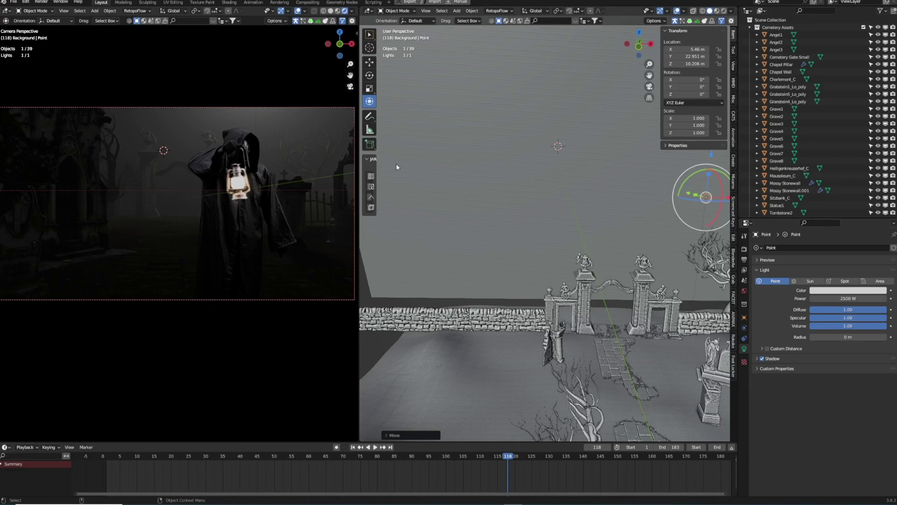
Step: Play and scrub through the shot to examine the foggy lighting around the hooded figure, returning to frame 2
key("shift+Left")
key("space")
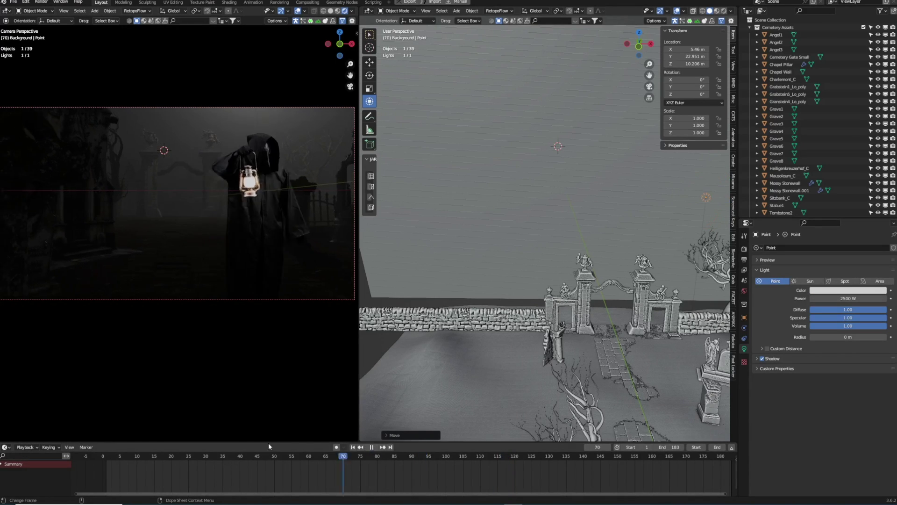
key("Escape")
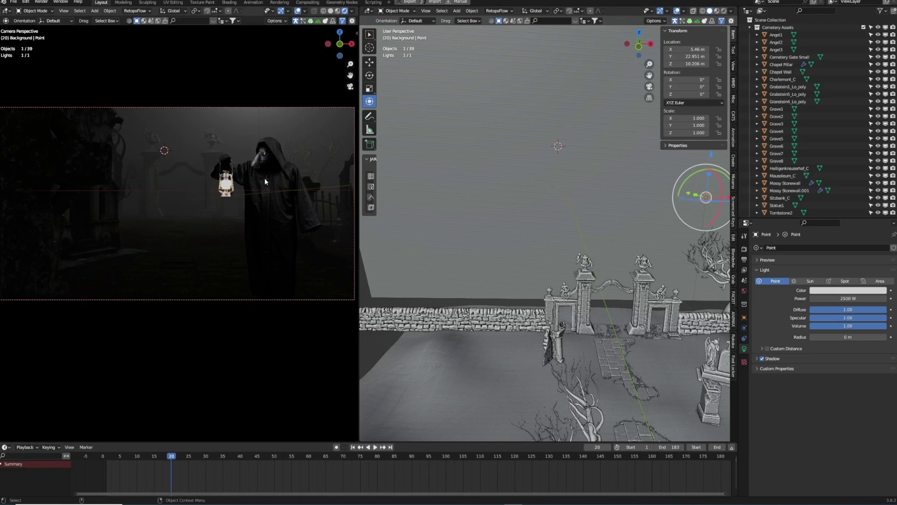
scroll(224, 169, "down", 1)
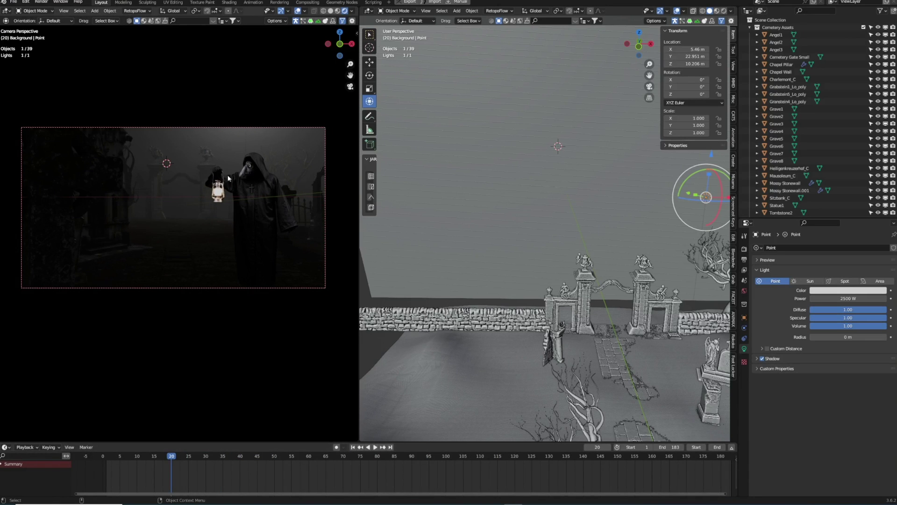
key("space")
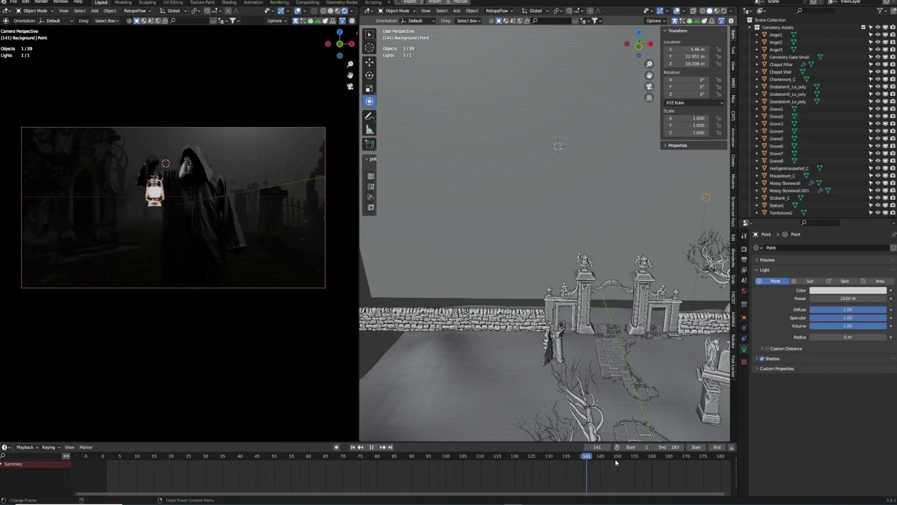
left_click_drag(654, 459, 109, 450)
key("space")
Step: Reset the 3D cursor to the world origin and add an area light there
mouse_move(544, 223)
middle_mouse_down()
mouse_move(528, 249)
mouse_move(547, 172)
mouse_move(543, 231)
middle_mouse_up()
key("shift+s")
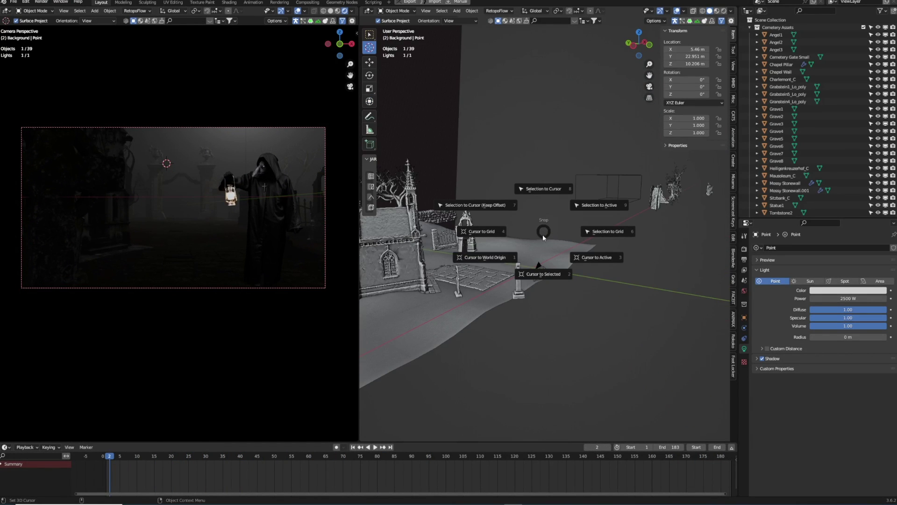
left_click(495, 260)
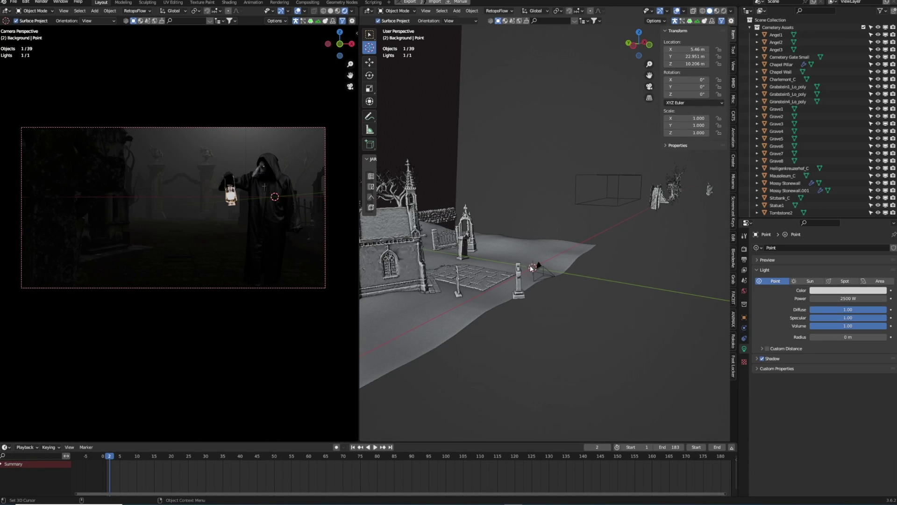
key("shift+a")
mouse_move(529, 284)
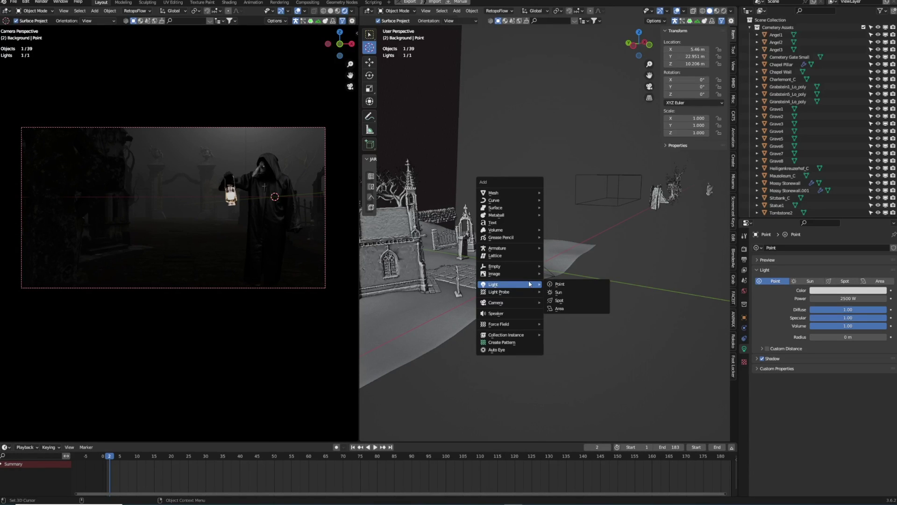
left_click(570, 309)
middle_click_drag(570, 310, 501, 286)
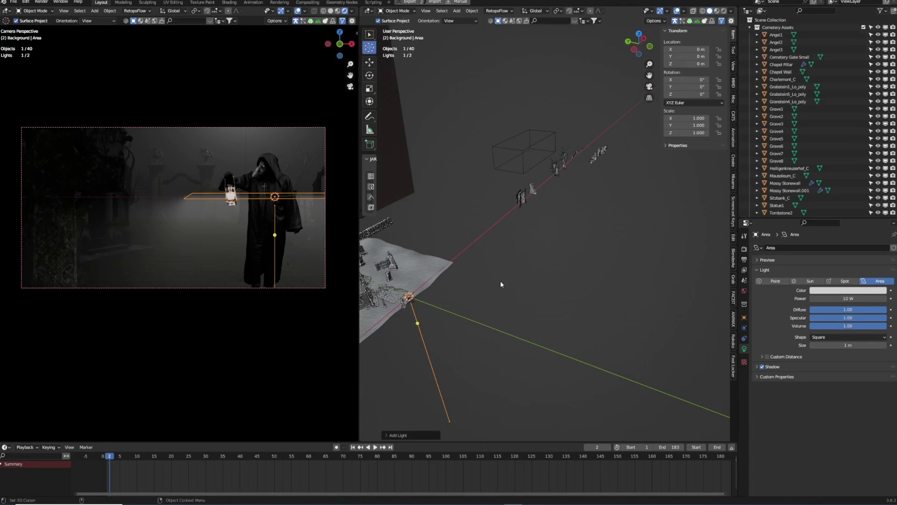
key("KP_Decimal")
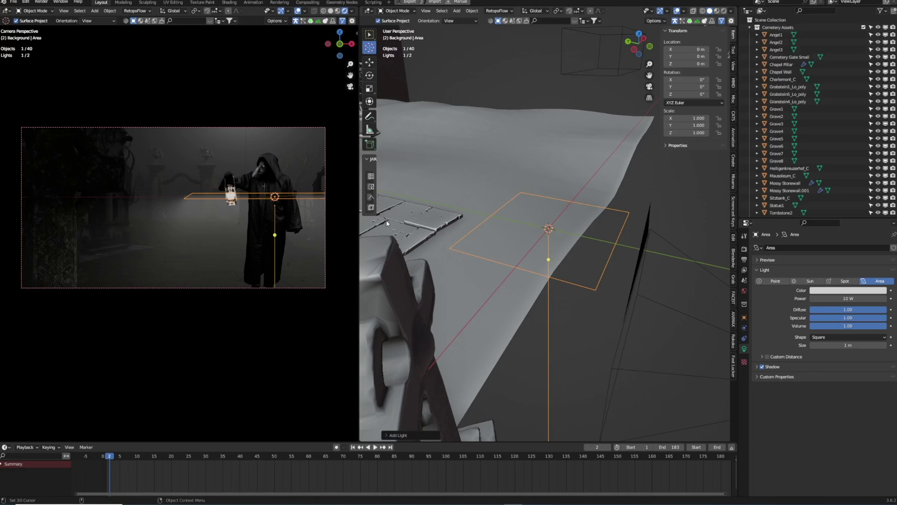
scroll(386, 223, "down", 4)
middle_click_drag(531, 223, 467, 222)
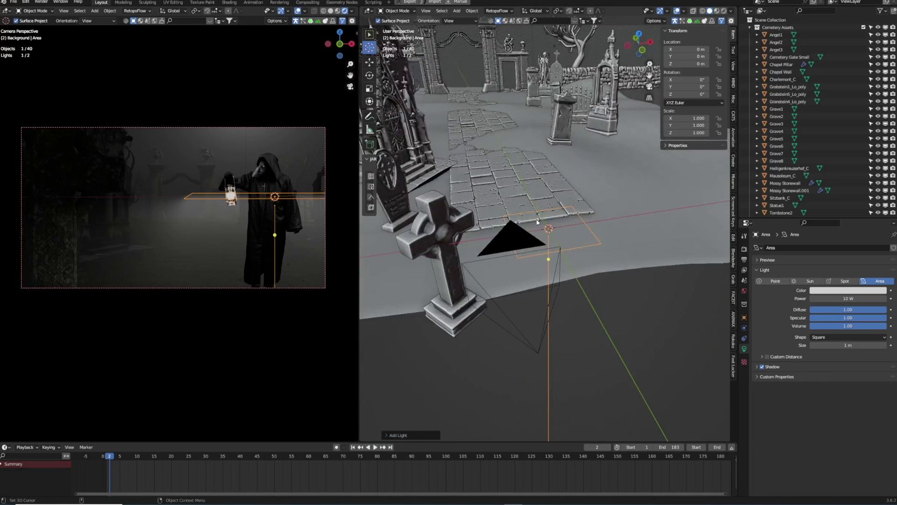
Step: Add another point light near the paved path and move it to about X -0.94 m and Z 0.44 m
right_click(623, 214, "shift")
key("shift+a")
mouse_move(626, 214)
left_click(666, 214)
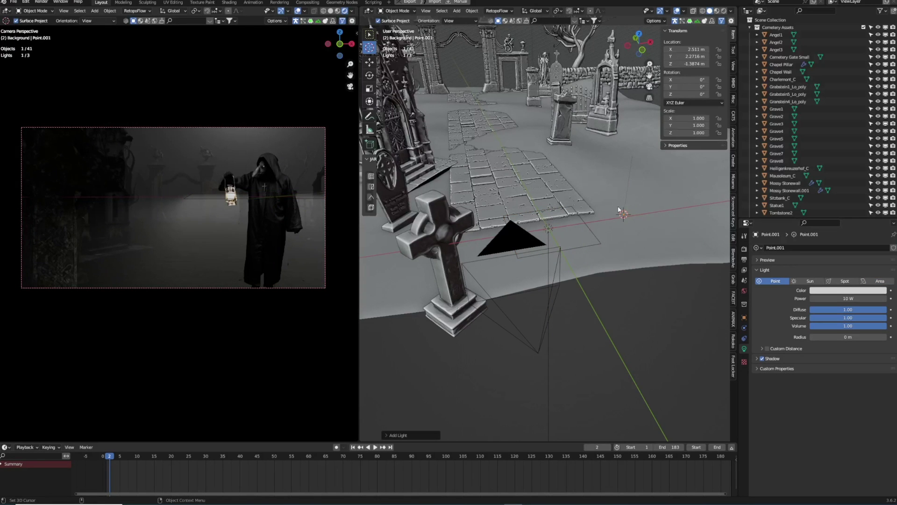
middle_click_drag(618, 206, 645, 210)
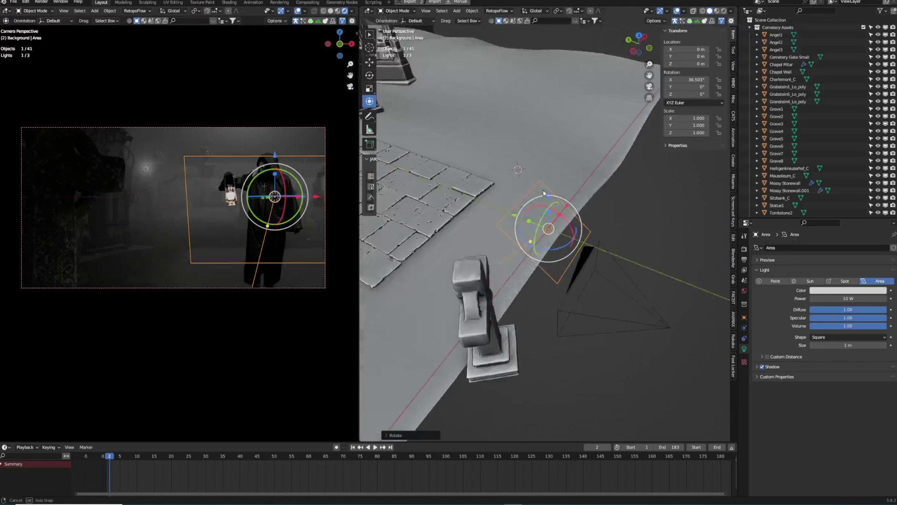
Step: Rotate the area light to about X 36.5° and Z 83.6°, scale it to 0.28, and move it to about X -0.12 m, Y 0.73 m, Z 0.33 m
middle_click_drag(601, 229, 571, 230)
left_click_drag(548, 252, 593, 200)
key("s")
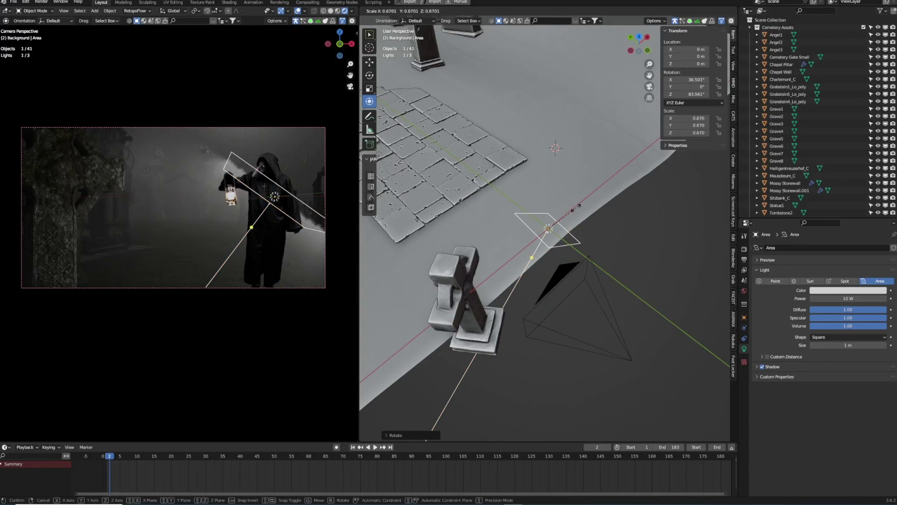
left_click(562, 225)
key("g")
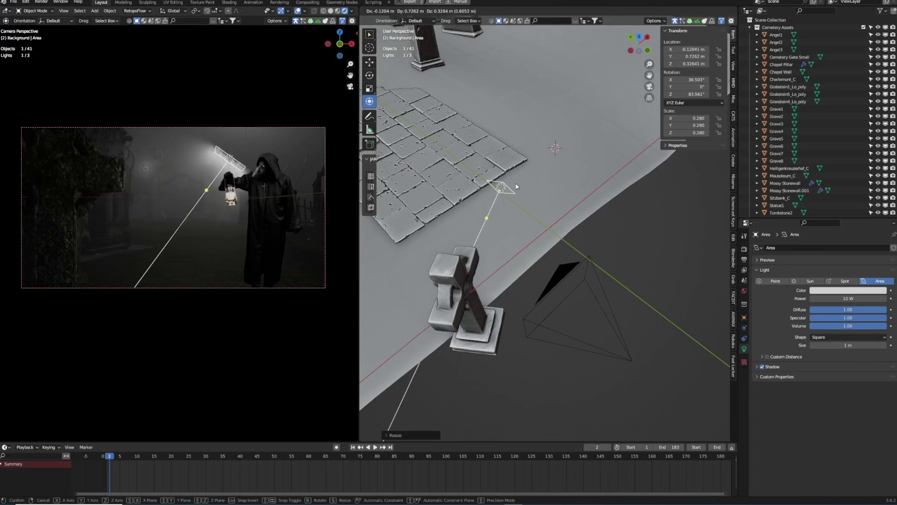
left_click(510, 186)
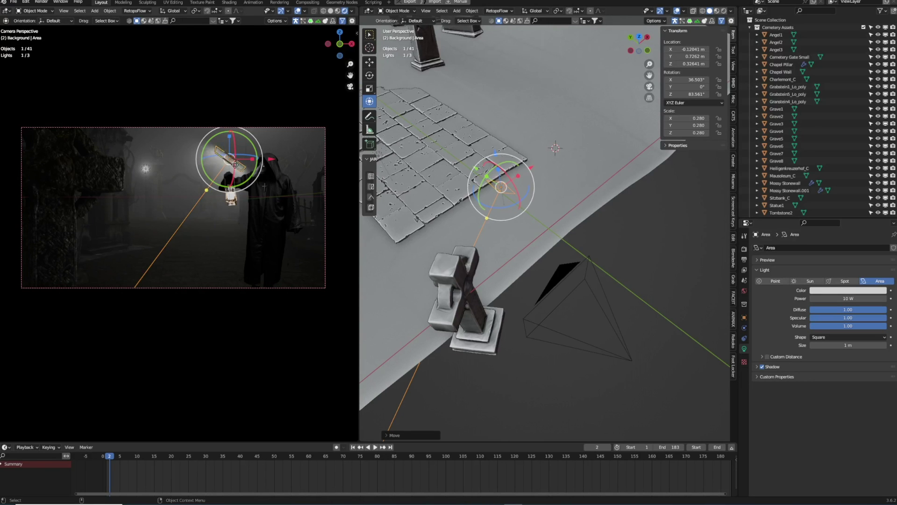
Step: Delete the extra point light above the paved path
middle_click_drag(482, 148, 539, 213)
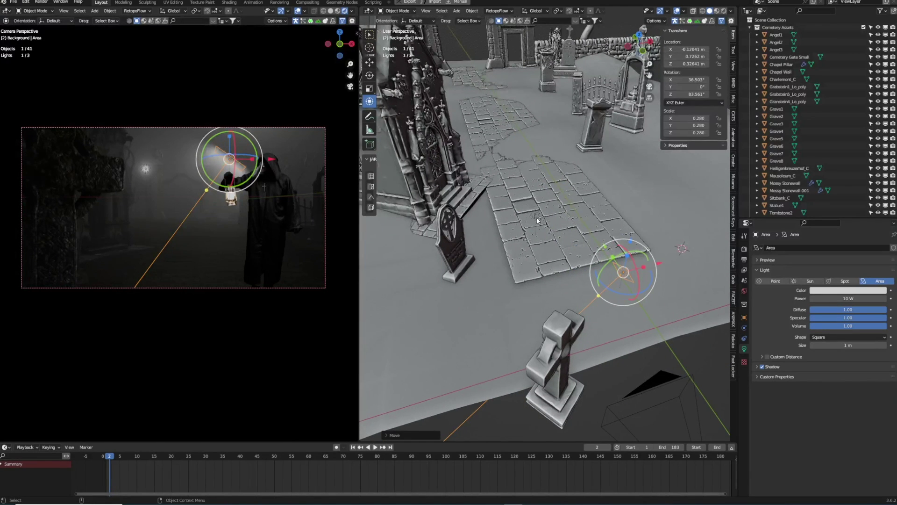
left_click(537, 218)
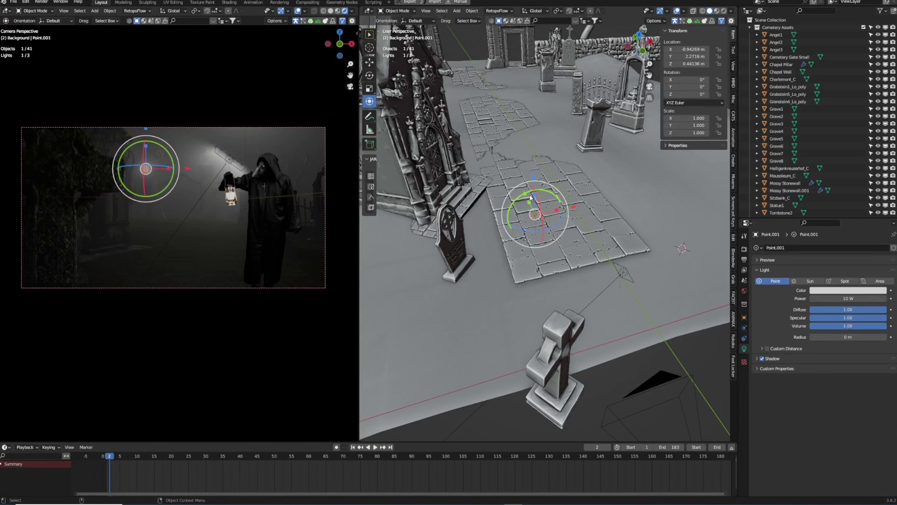
key("Delete")
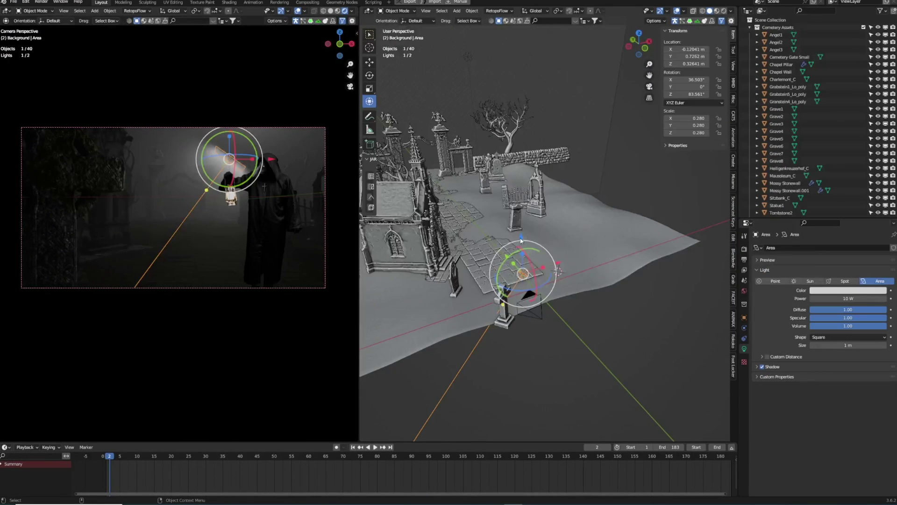
Step: Move the area light to about X 2.7 m and Z 1.93 m and enlarge it to size 7.44 m at scale 0.617
left_click_drag(521, 240, 536, 203)
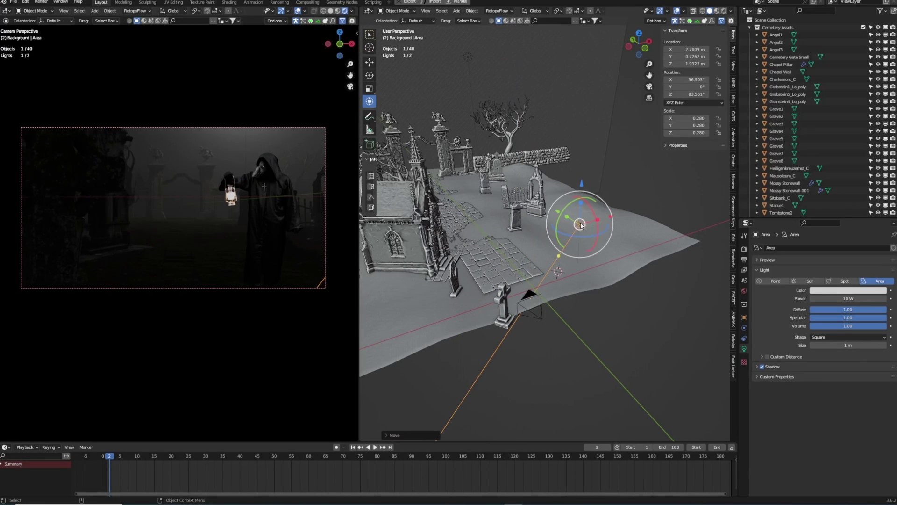
right_click(581, 225)
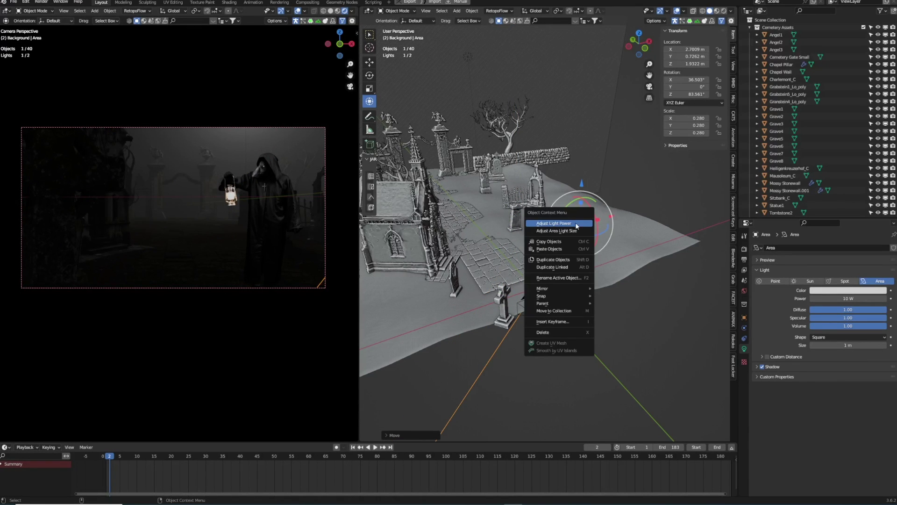
left_click(569, 230)
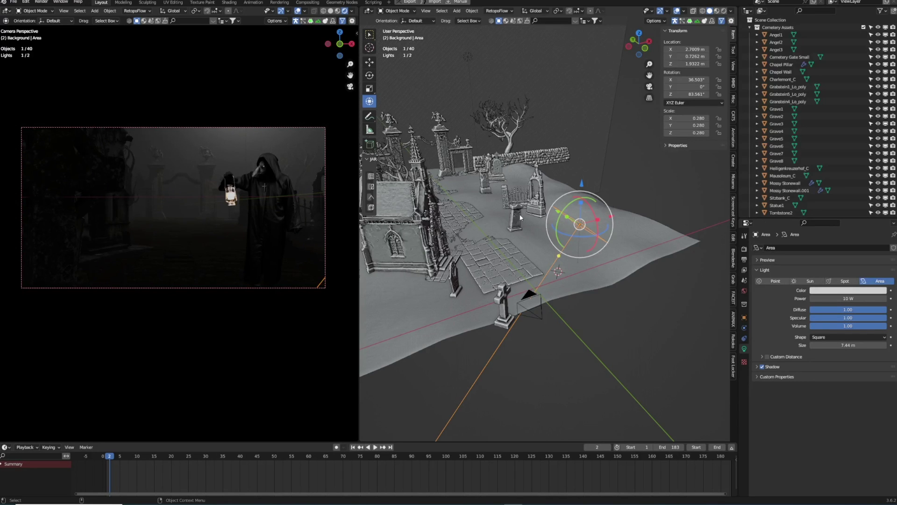
key("s")
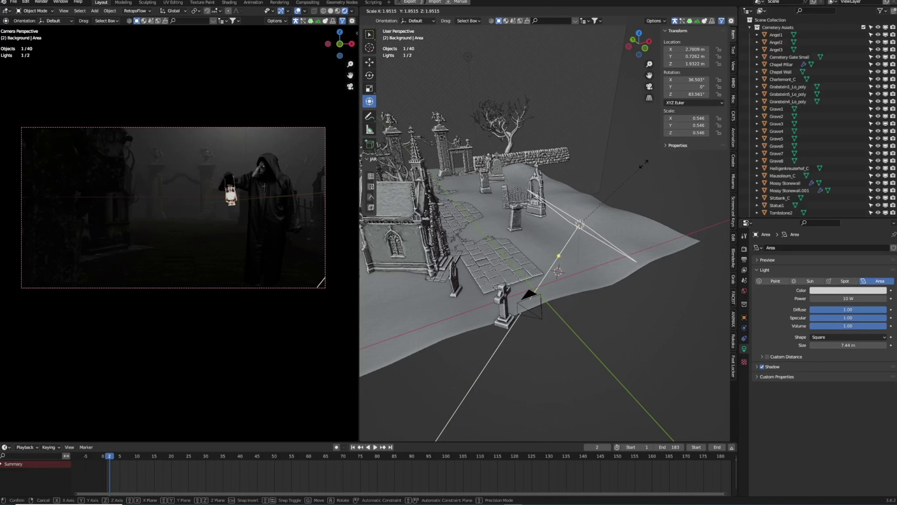
left_click(620, 162)
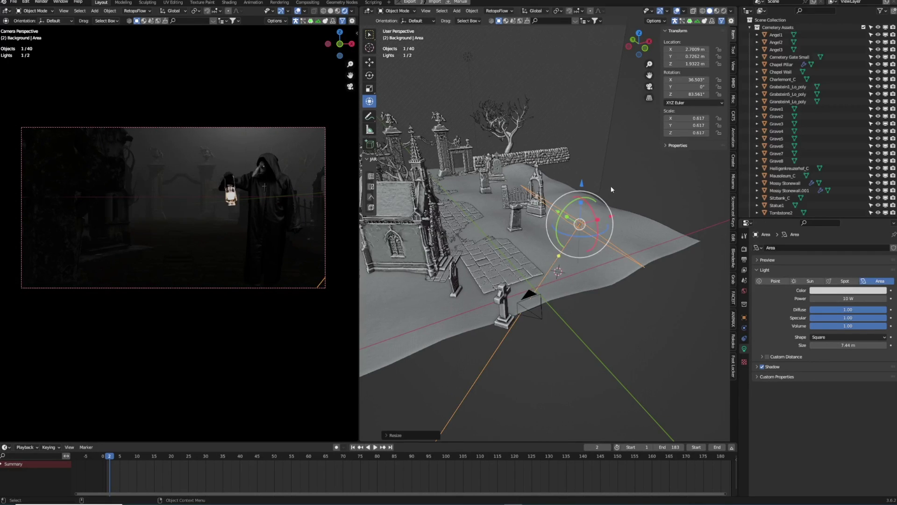
Step: Set the area light's power to about 50.9 W
right_click(575, 220)
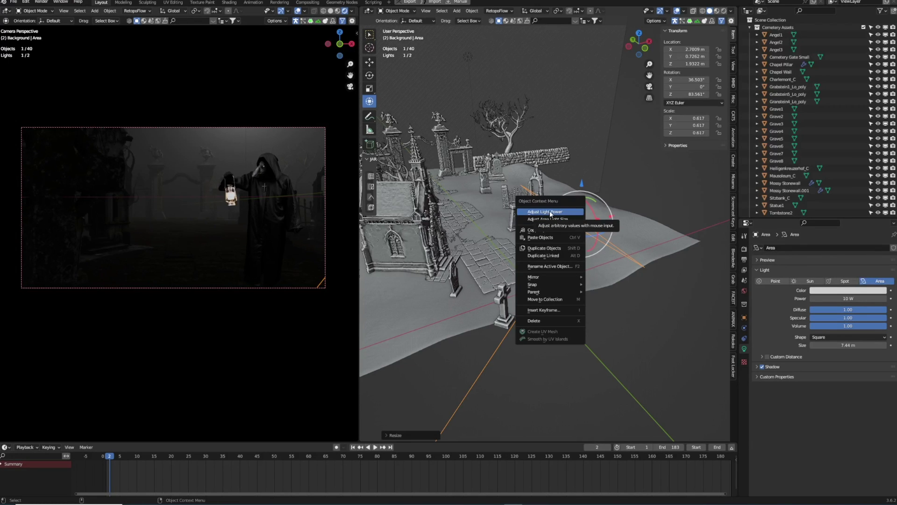
left_click(551, 212)
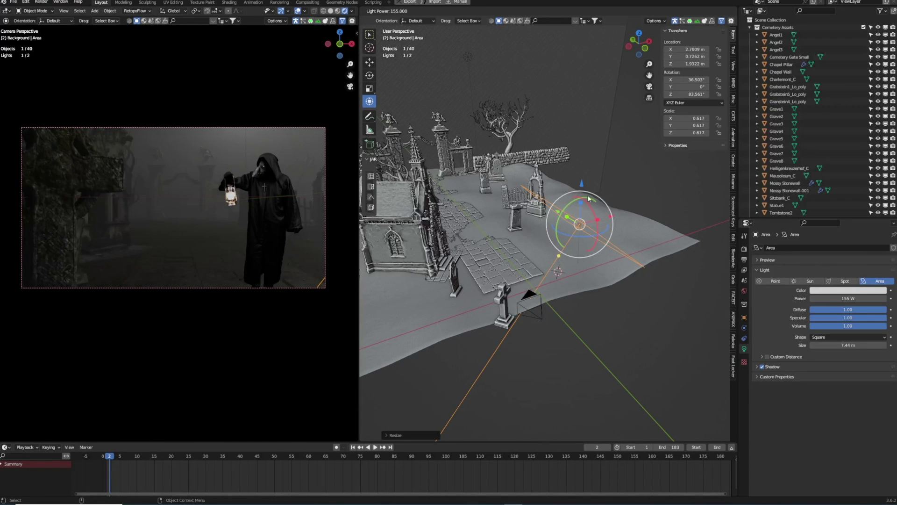
mouse_move(603, 197)
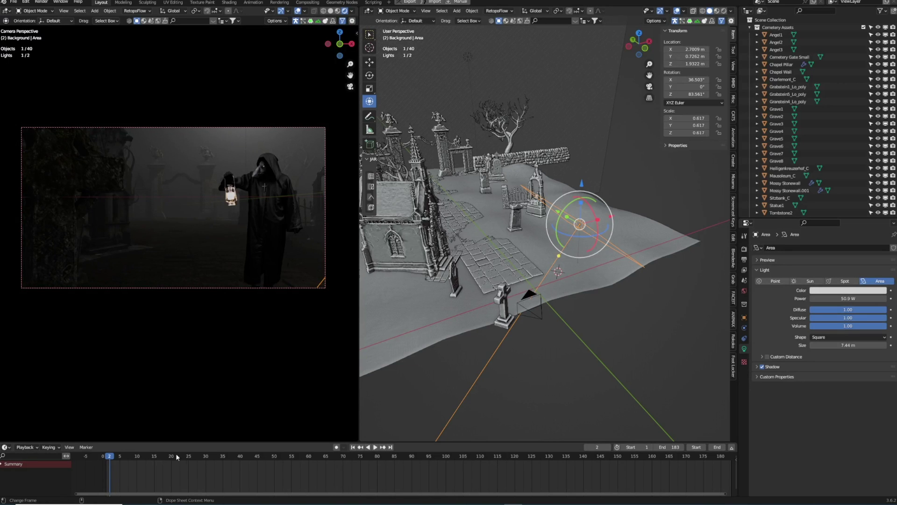
Step: Play the shot to frame 116 to examine the lighting, and select the high point light behind the cemetery to check its placement
key("space")
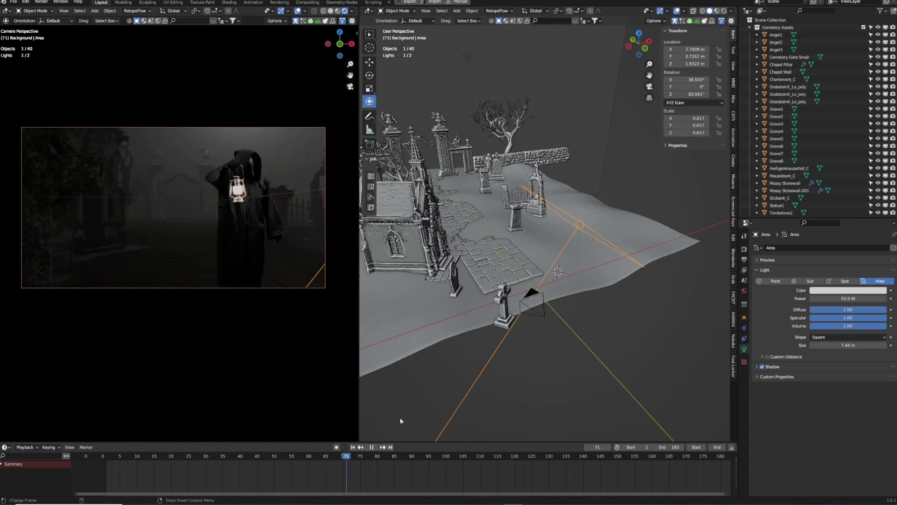
key("space")
middle_click_drag(499, 389, 533, 213)
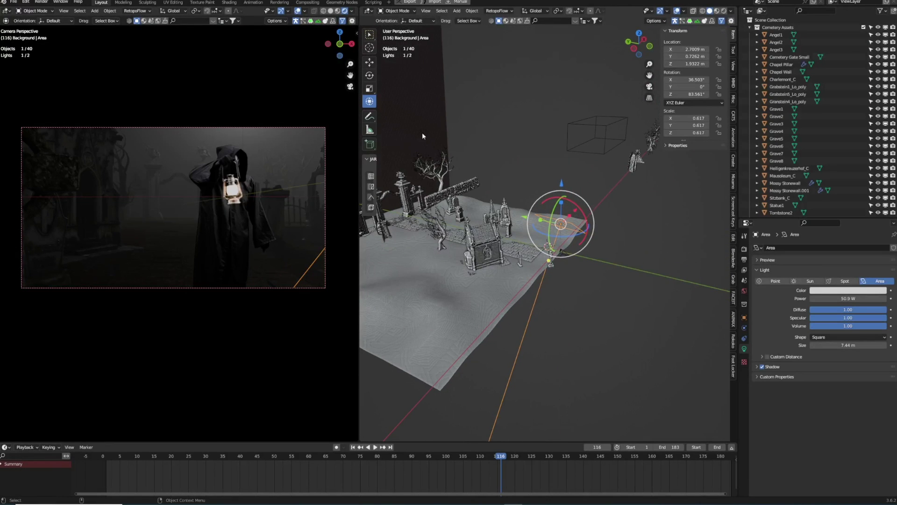
left_click(423, 133)
middle_click_drag(423, 133, 542, 93)
middle_click_drag(519, 145, 529, 143)
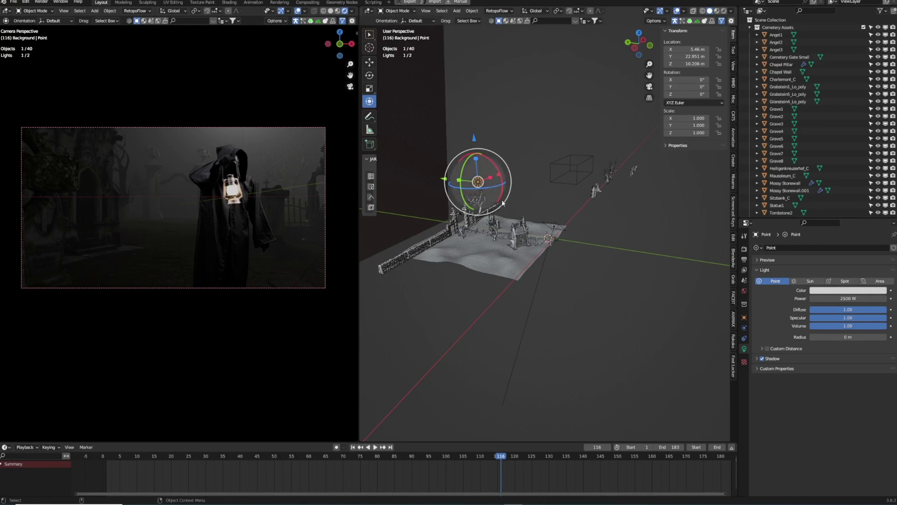
Step: Duplicate the area light near the camera and move the copy up and back above the cemetery
middle_click_drag(537, 187, 559, 226)
left_click(560, 225)
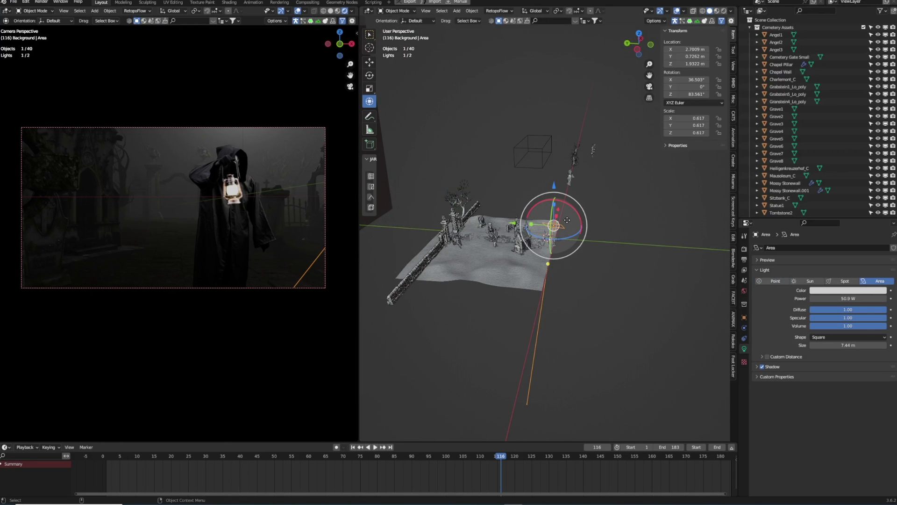
key("shift+d")
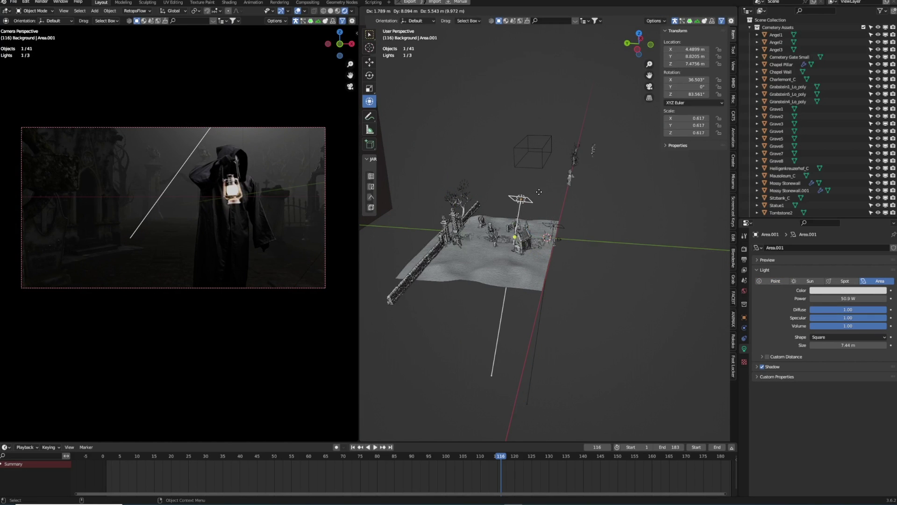
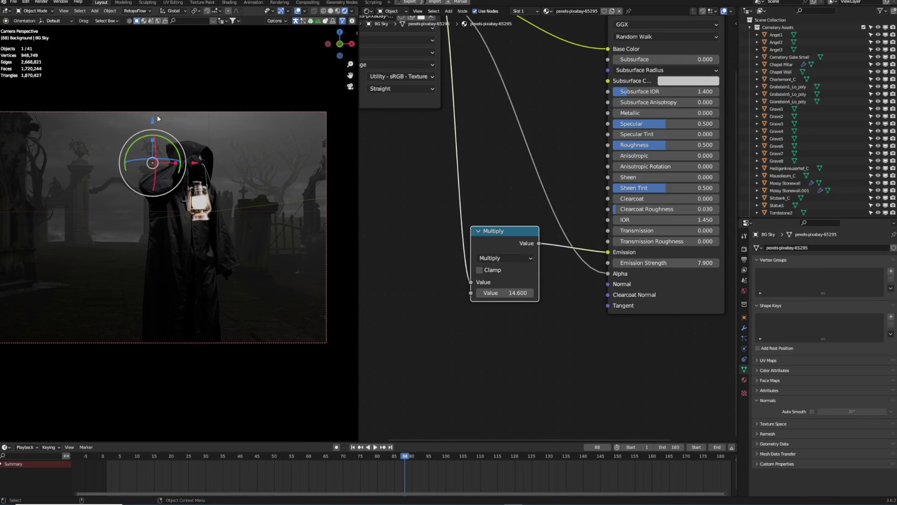
Step: Lower the background sky slightly and scrub through the shot to examine the lighting
left_click_drag(154, 120, 153, 129)
left_click(444, 197)
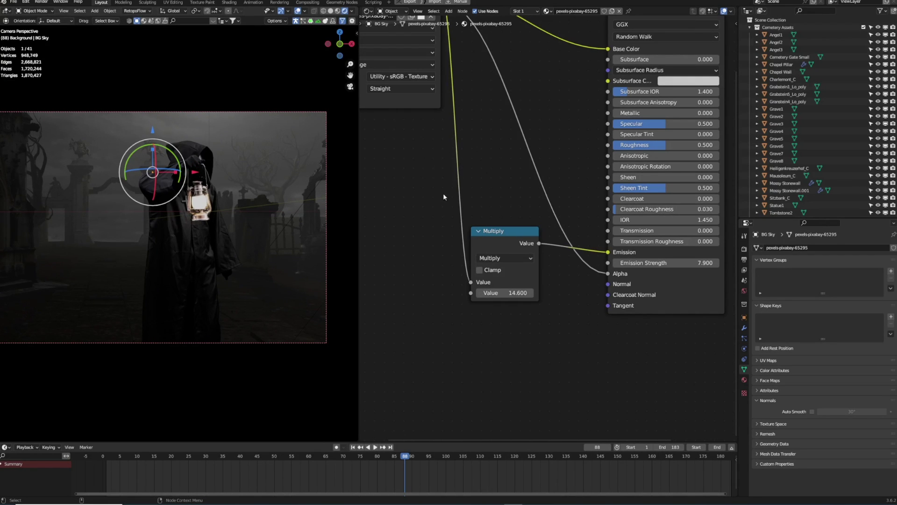
scroll(218, 159, "down", 3)
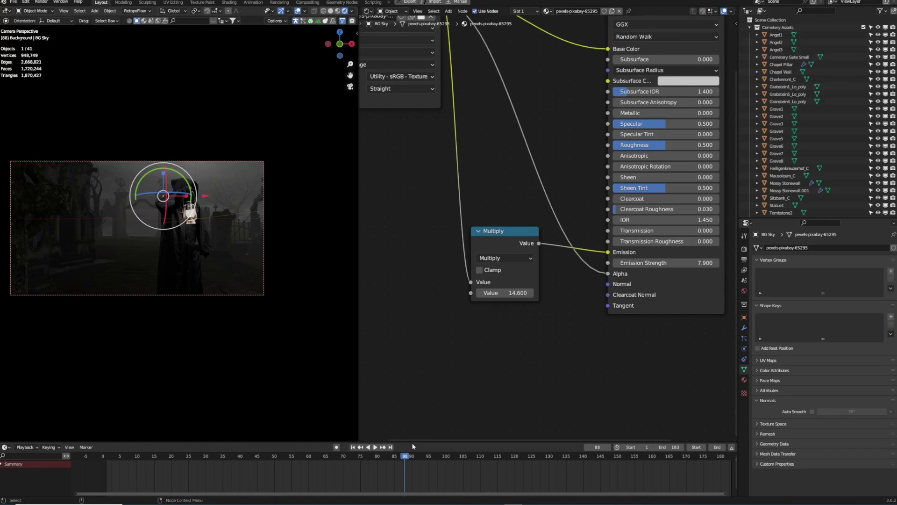
left_click_drag(405, 456, 99, 429)
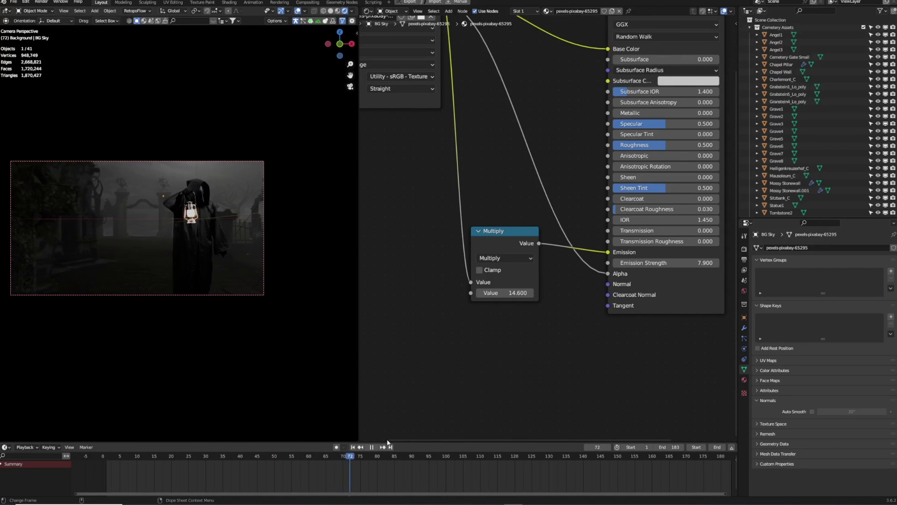
key("Escape")
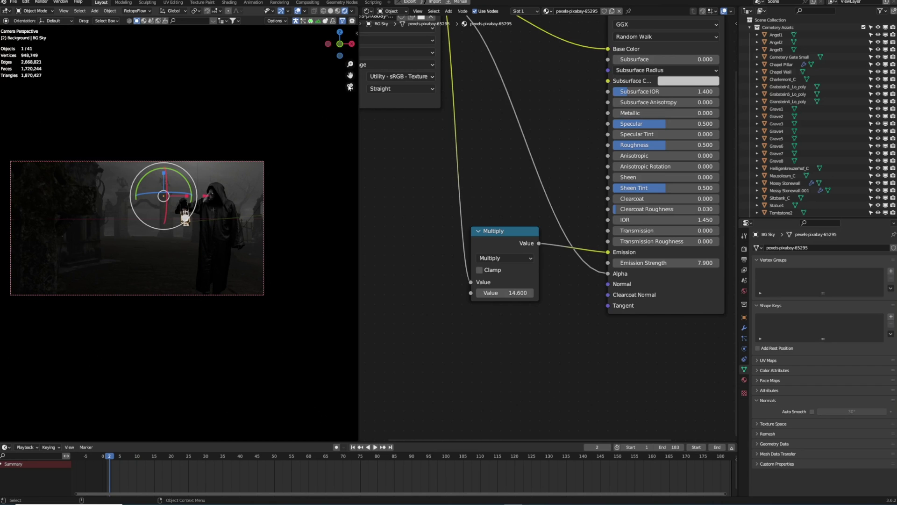
Step: Switch the node editor to a 3D viewport and duplicate the high area light, placing the copy at about Y -6.46 m
left_click(369, 12)
left_click(388, 33)
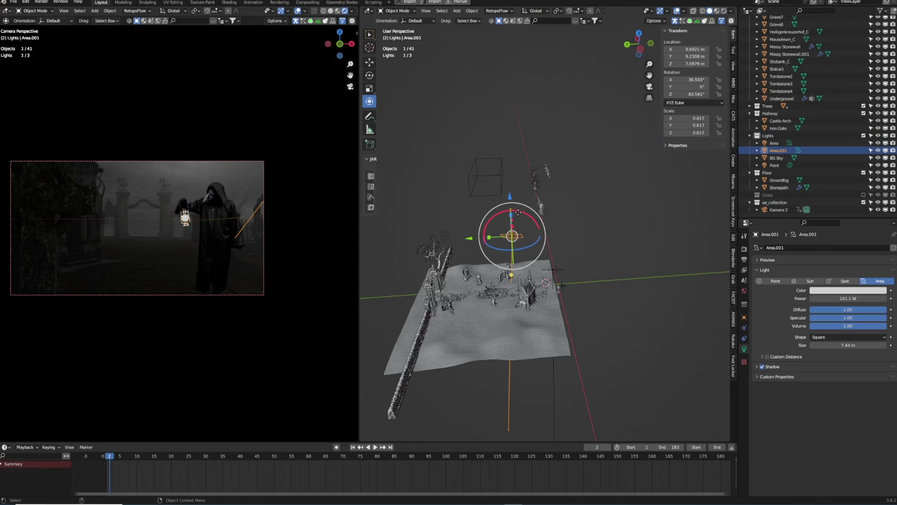
key("shift+d")
left_click(603, 212)
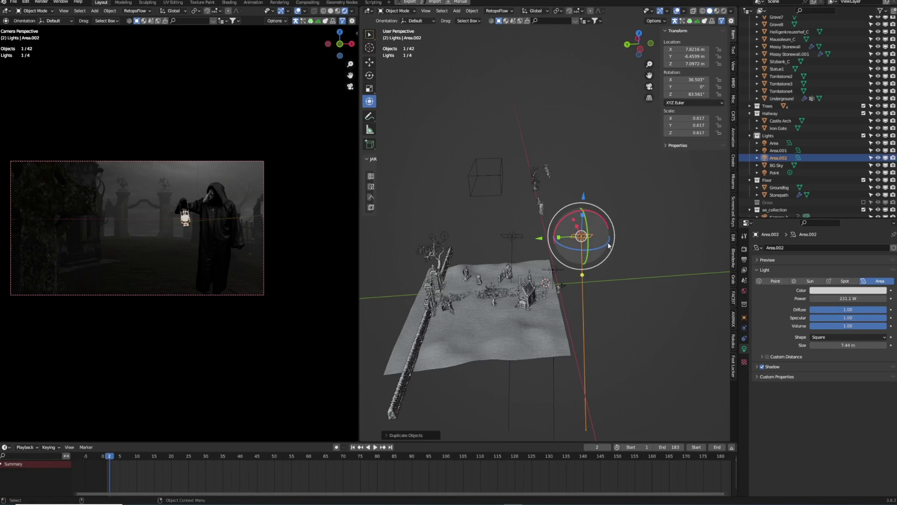
Step: Rotate the copied area light to about -25° around Z, move it to about X -7.69 m, and play the shot to frame 118
mouse_move(609, 243)
left_mouse_down()
mouse_move(576, 253)
mouse_move(604, 231)
left_mouse_up()
middle_click_drag(584, 238, 554, 260)
left_click_drag(553, 260, 505, 228)
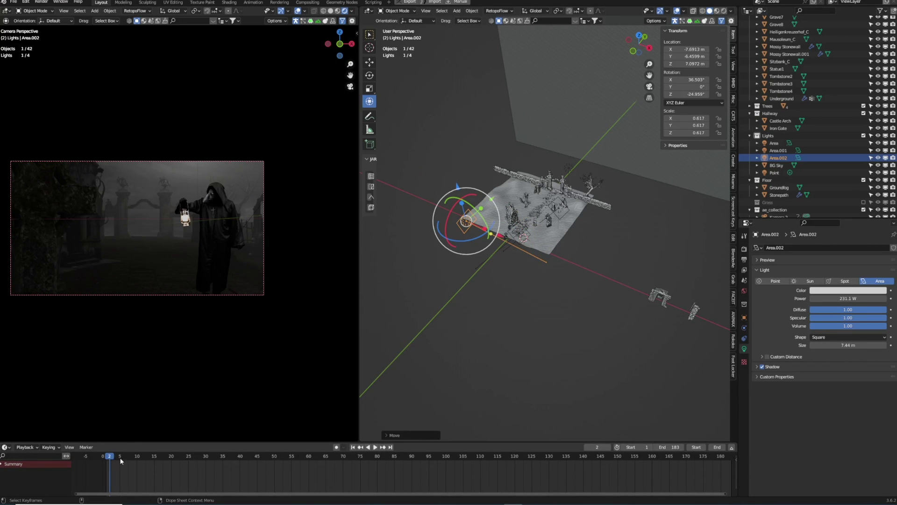
key("space")
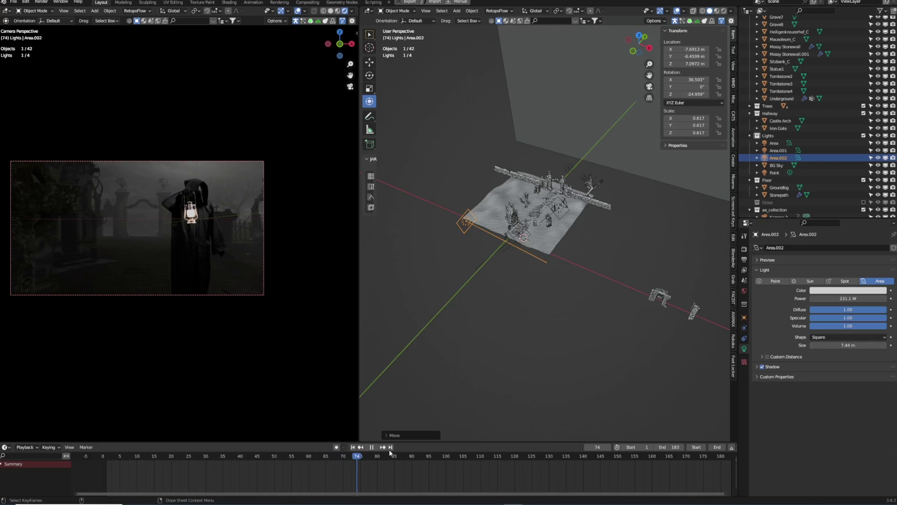
key("space")
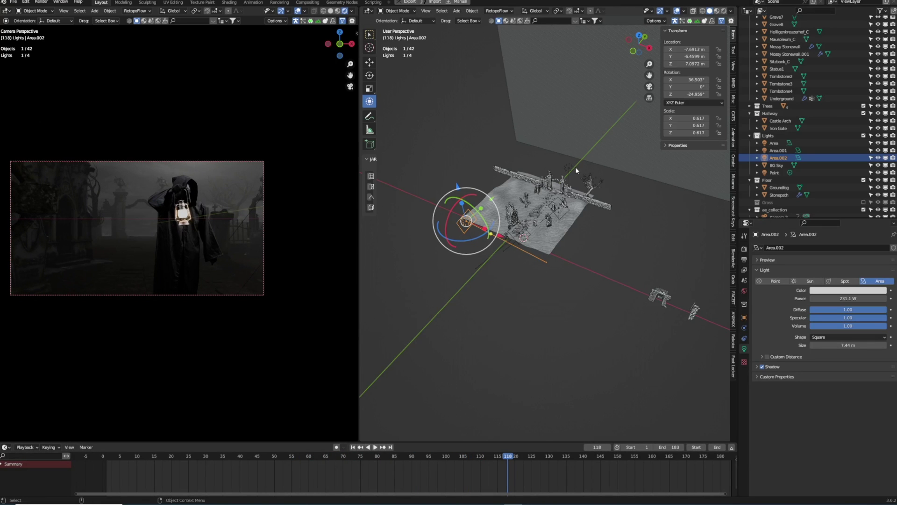
Step: Set the power of the point light behind the cemetery to 1500 W and play the shot to frame 102
left_click(576, 166)
left_click(845, 295)
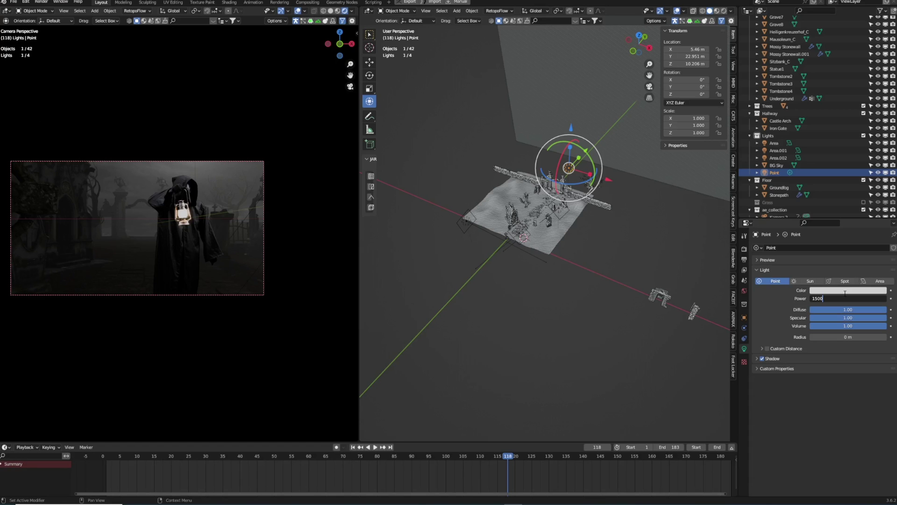
type("1500")
key("Return")
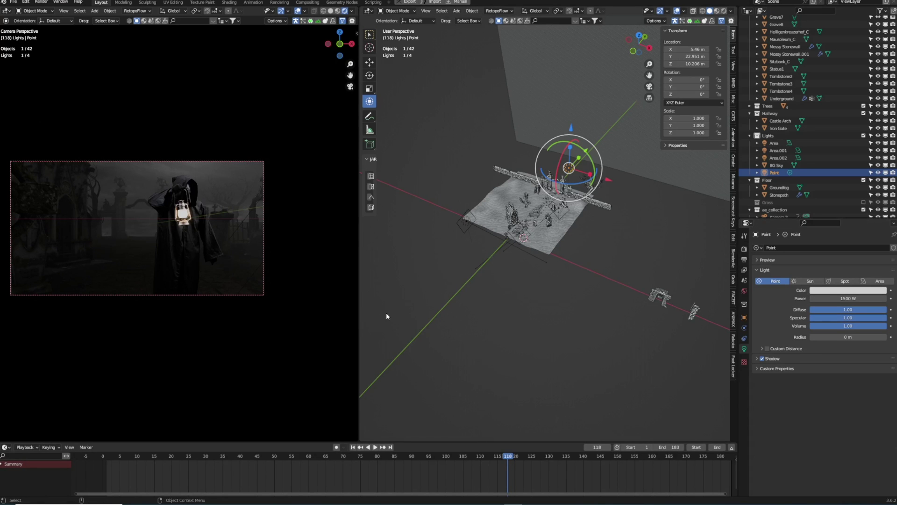
left_click_drag(516, 461, 132, 447)
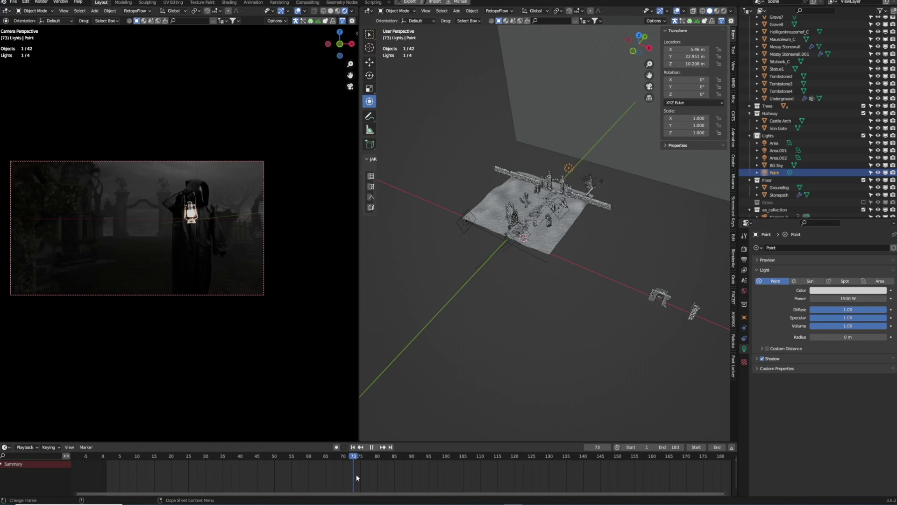
key("space")
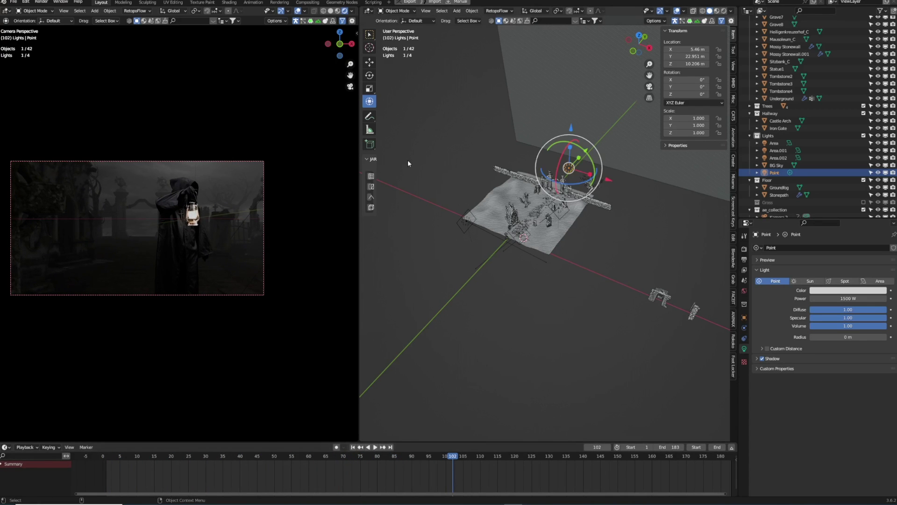
Step: Reset the 3D cursor to the world origin and add a new point light there
scroll(475, 142, "up", 3)
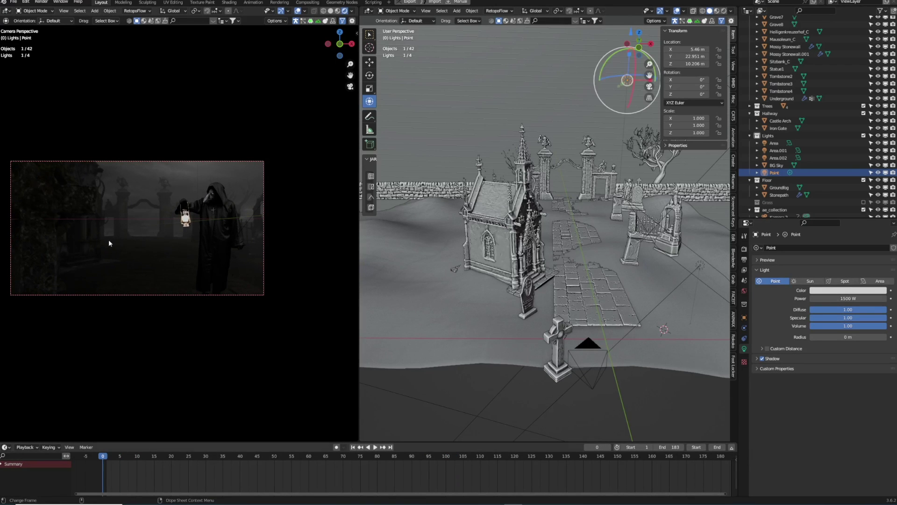
middle_click_drag(576, 244, 625, 249)
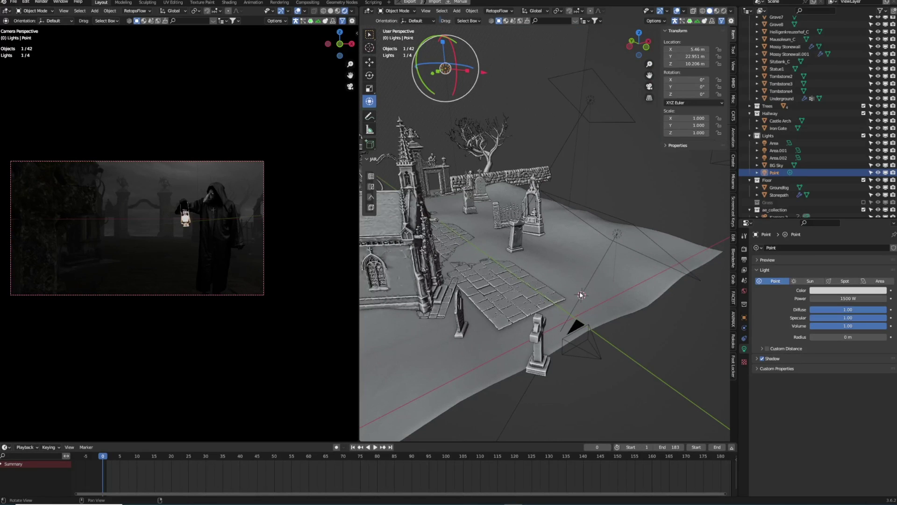
key("shift+s")
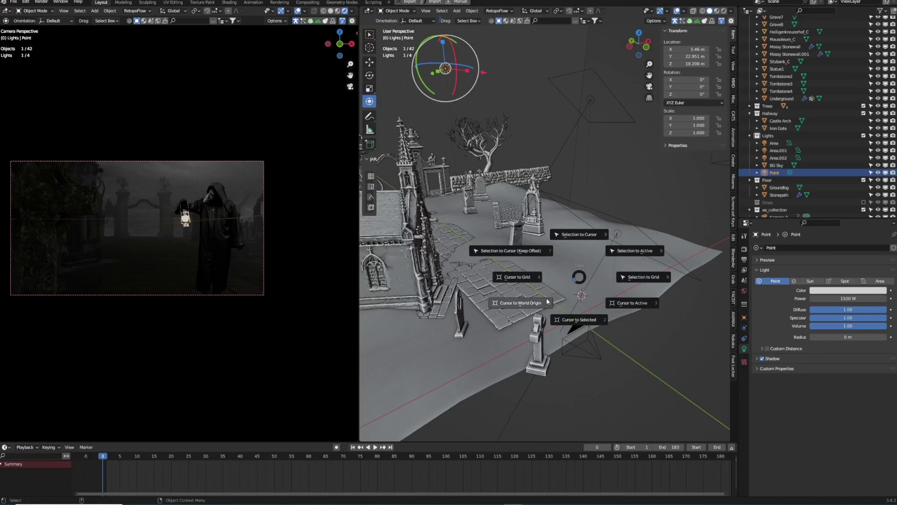
left_click(579, 318)
key("shift+a")
mouse_move(572, 309)
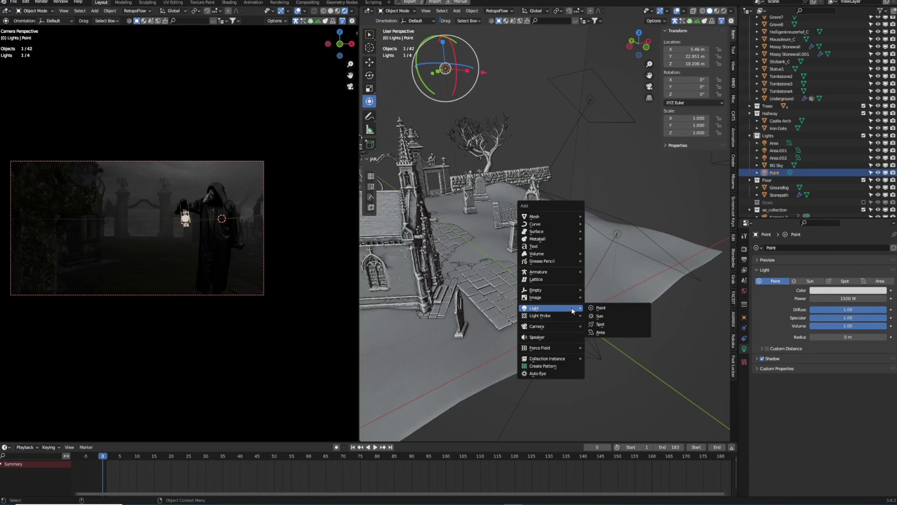
left_click(601, 310)
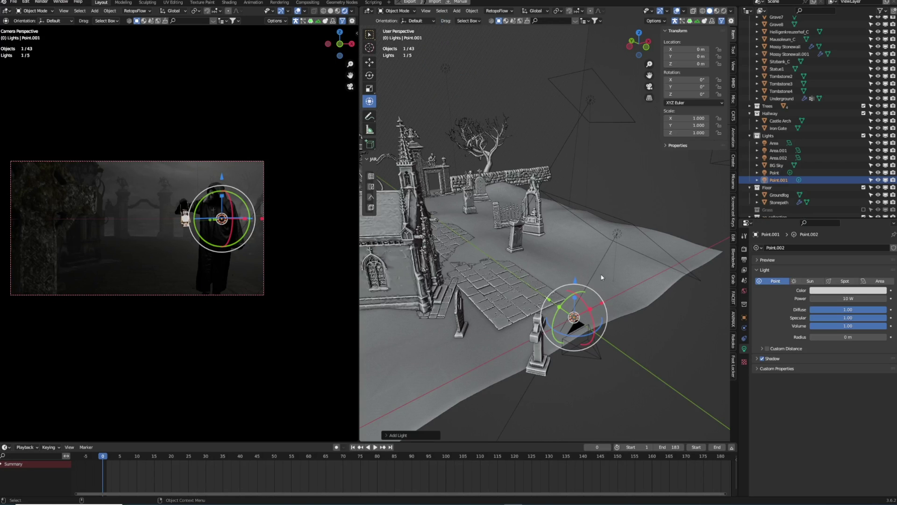
Step: Move the new point light onto the figure's lantern, at about X 0.225 m, Y 2.37 m and Z 0.071 m
middle_click_drag(618, 294, 595, 301)
mouse_move(595, 280)
left_mouse_down()
mouse_move(597, 255)
mouse_move(593, 277)
left_mouse_up()
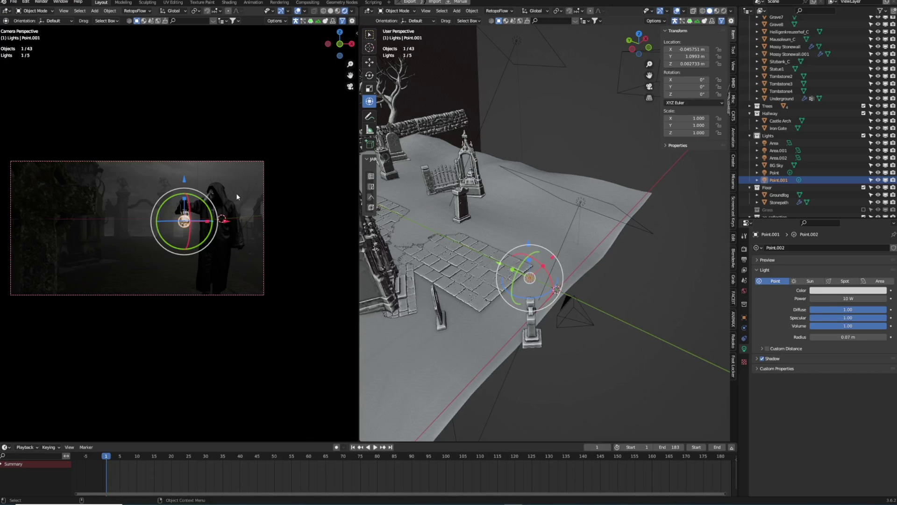
scroll(234, 189, "up", 1)
scroll(232, 187, "up", 1)
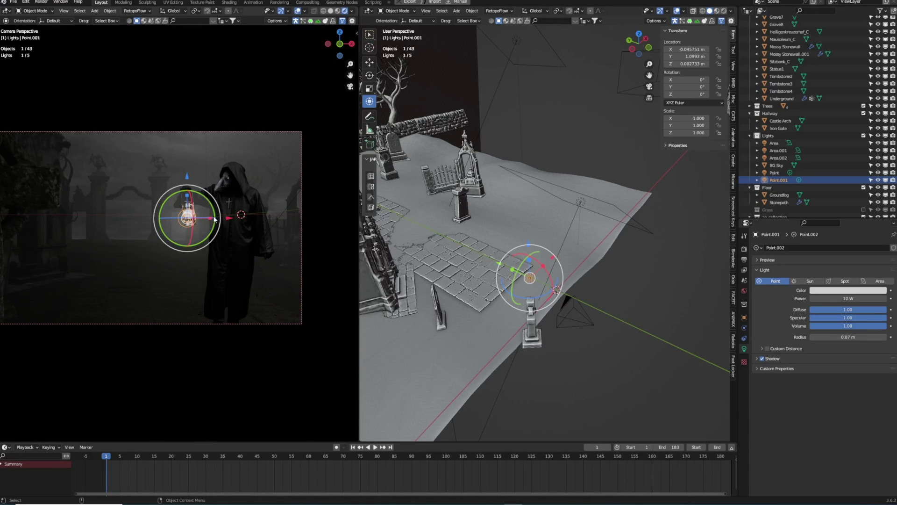
left_click_drag(499, 266, 452, 244)
left_click_drag(524, 243, 532, 237)
left_click_drag(446, 248, 505, 225)
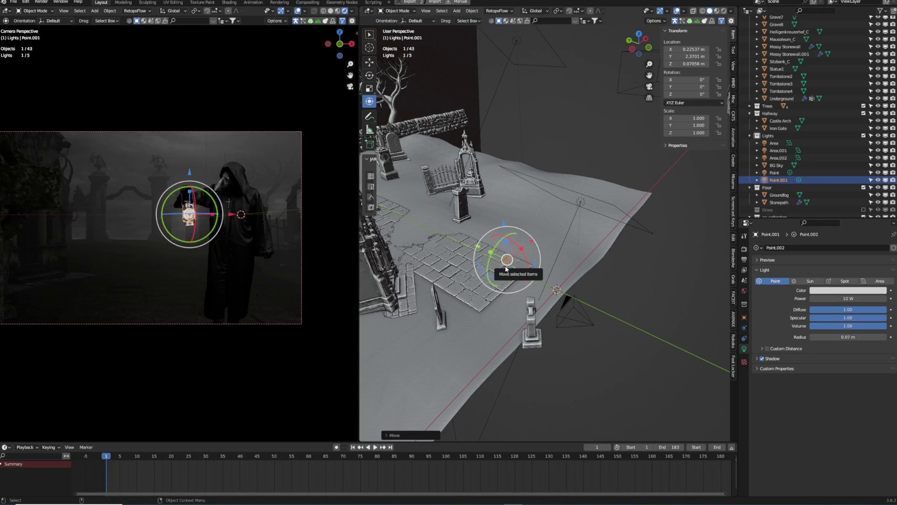
Step: Turn on auto keying and keyframe the lantern light's transform at frame 1
left_click(337, 448)
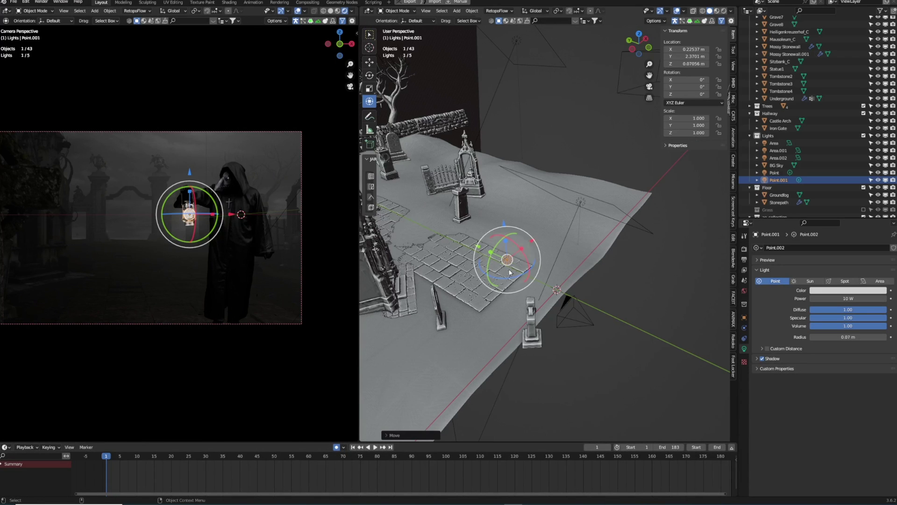
key("g")
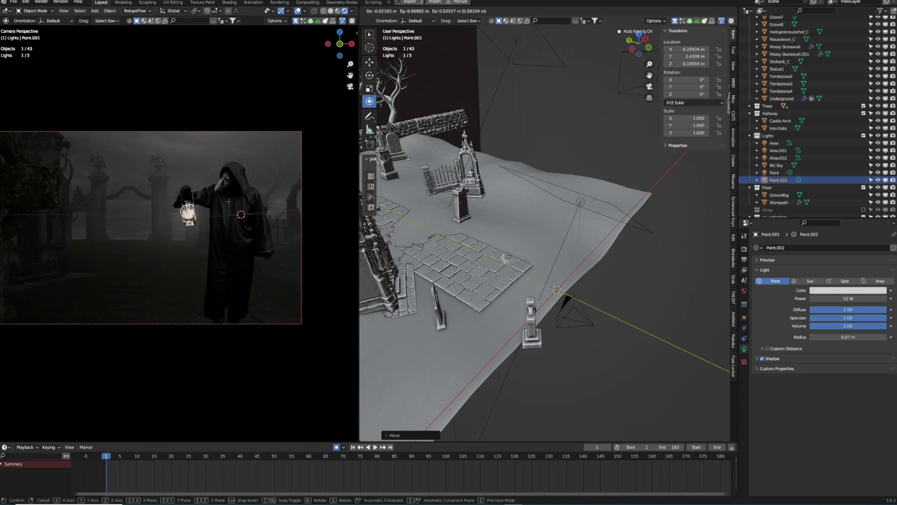
left_click(510, 259)
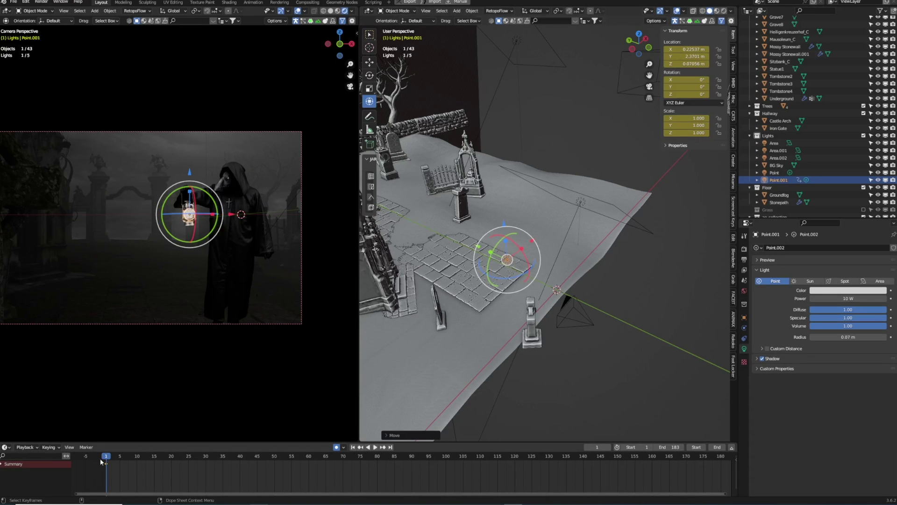
Step: At frame 47, keyframe the point light on the lantern at about X 0.126 m, Y 2.21 m and Z 0.125 m
key("space")
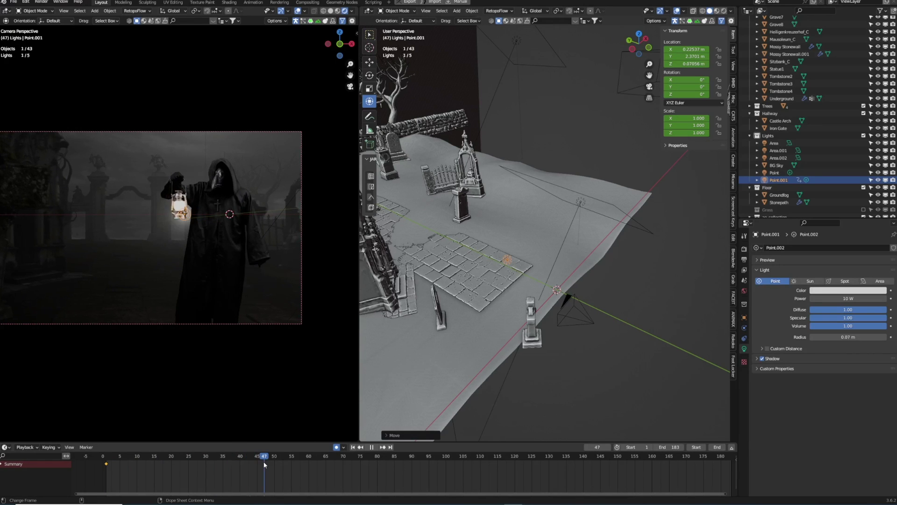
key("space")
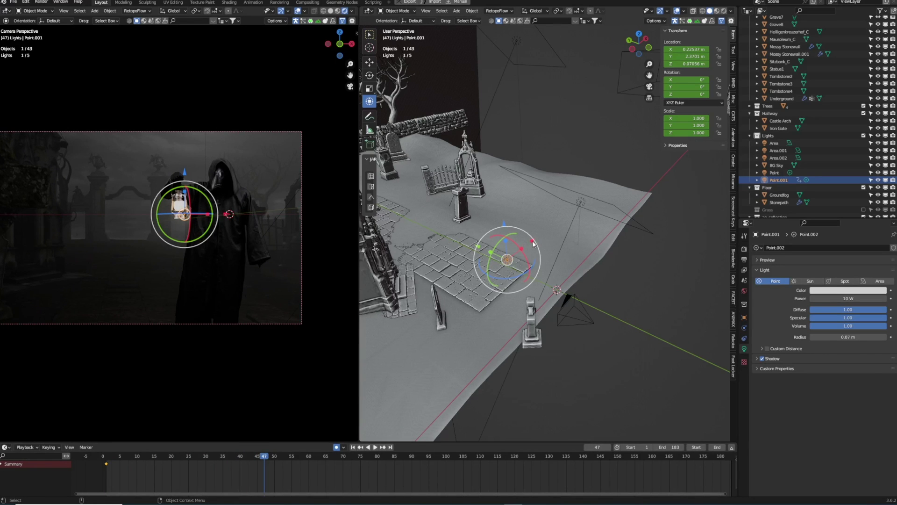
key("g")
key("x")
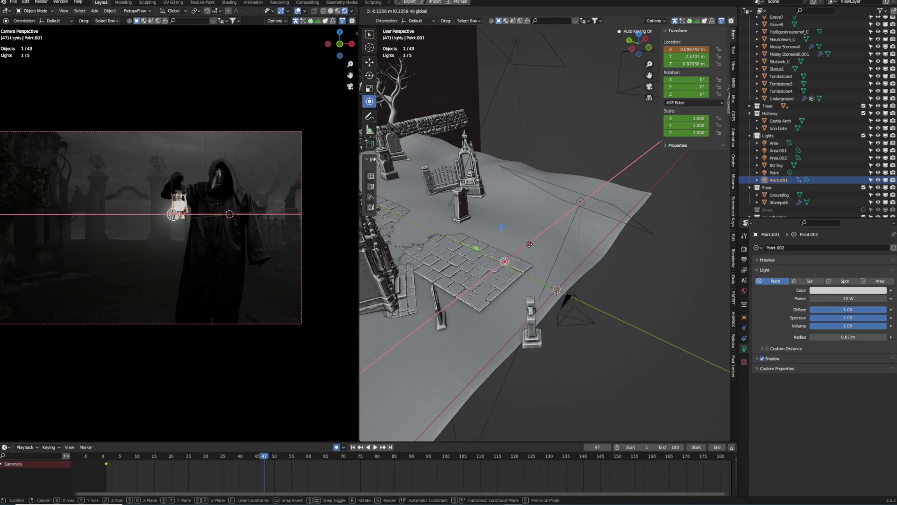
left_click(464, 262)
key("g")
key("y")
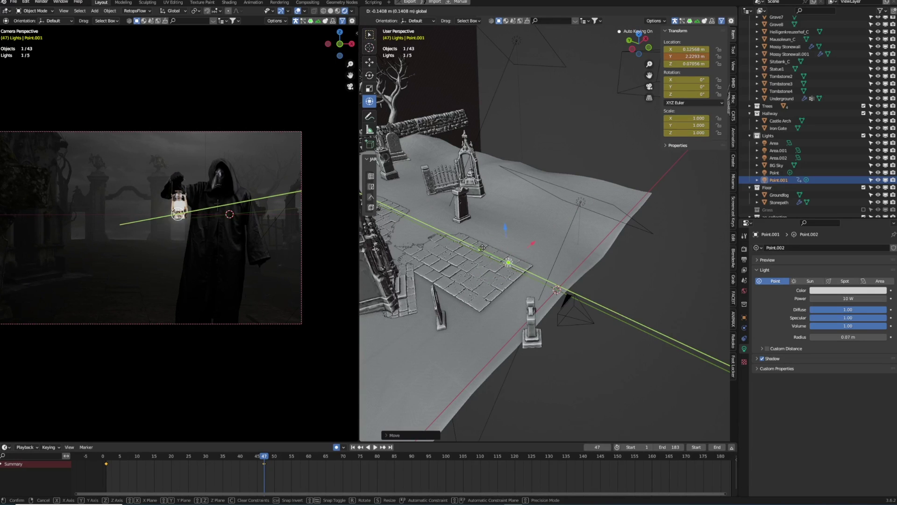
left_click(502, 228)
left_click_drag(507, 228, 509, 221)
left_click_drag(458, 337, 458, 338)
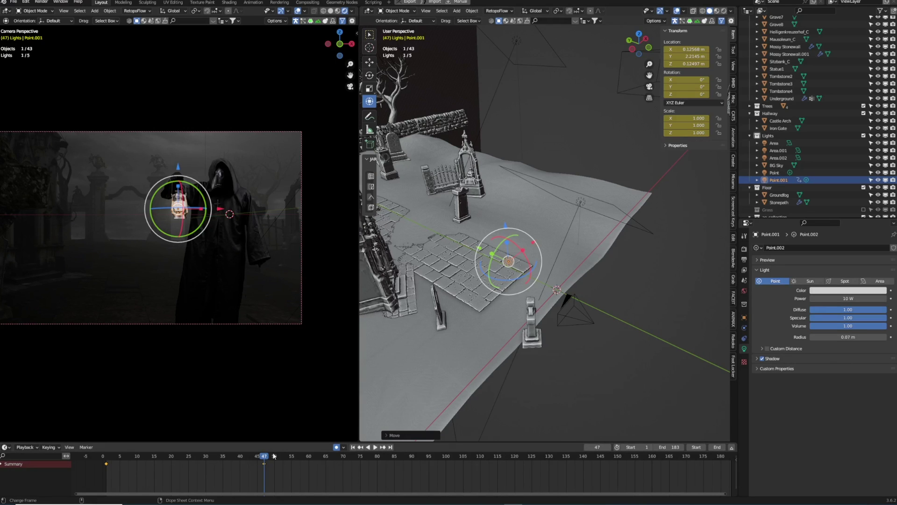
Step: At frame 20, shift the point light sideways and slightly up to match the lantern, keying its position
key("space")
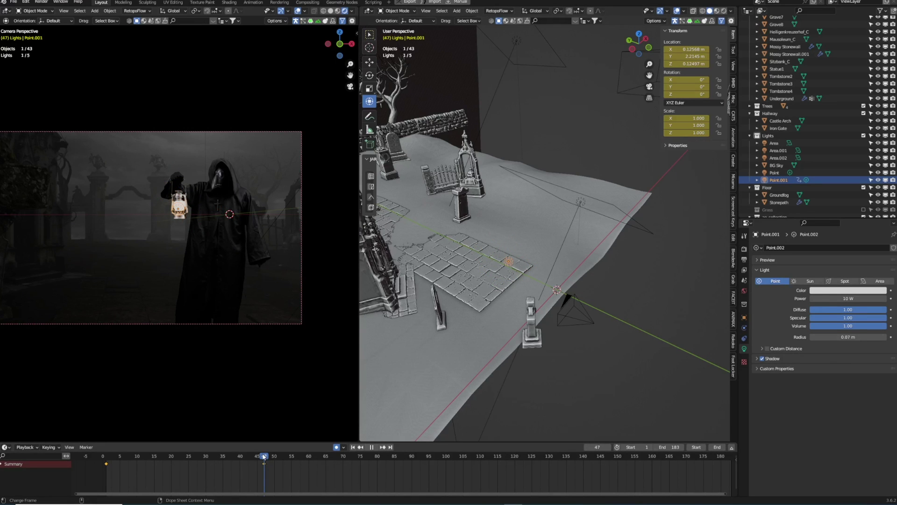
left_click_drag(259, 457, 171, 459)
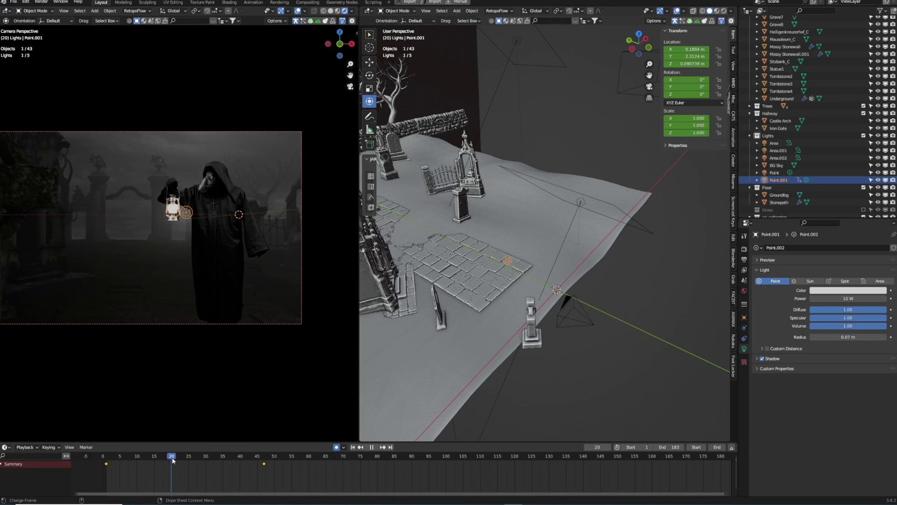
key("space")
left_click_drag(229, 213, 213, 211)
left_click_drag(174, 171, 173, 169)
Step: At frame 35, key the point light on the lantern at about X 0.01 m and Z 0.144 m, and play the motion to frame 65
left_click_drag(169, 457, 223, 457)
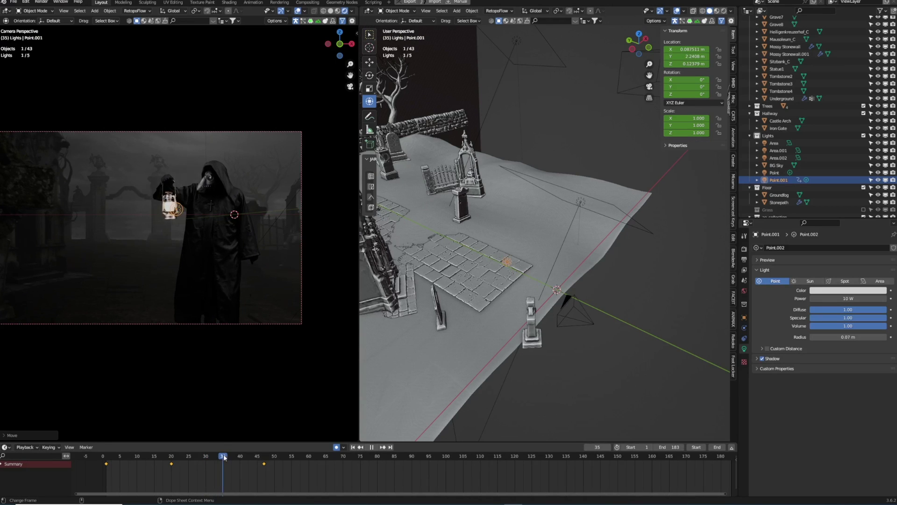
left_click_drag(214, 209, 170, 164)
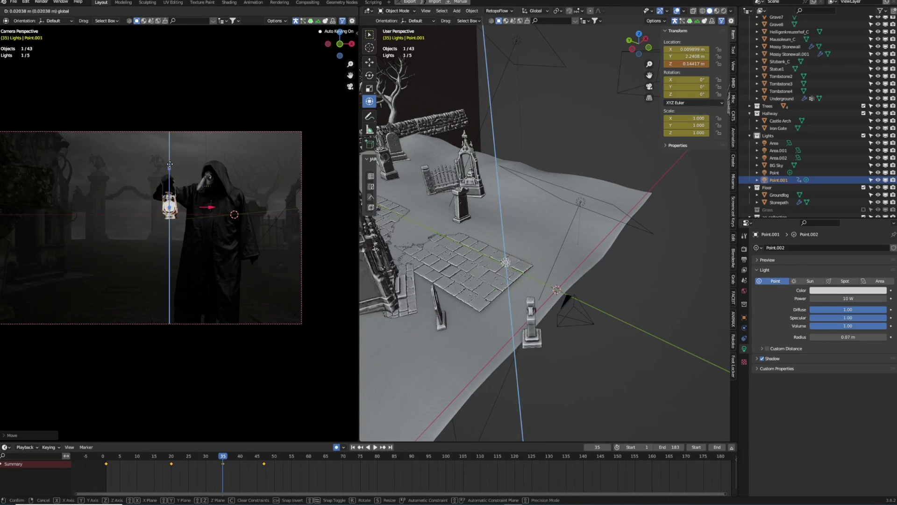
left_click_drag(397, 445, 100, 449)
key("space")
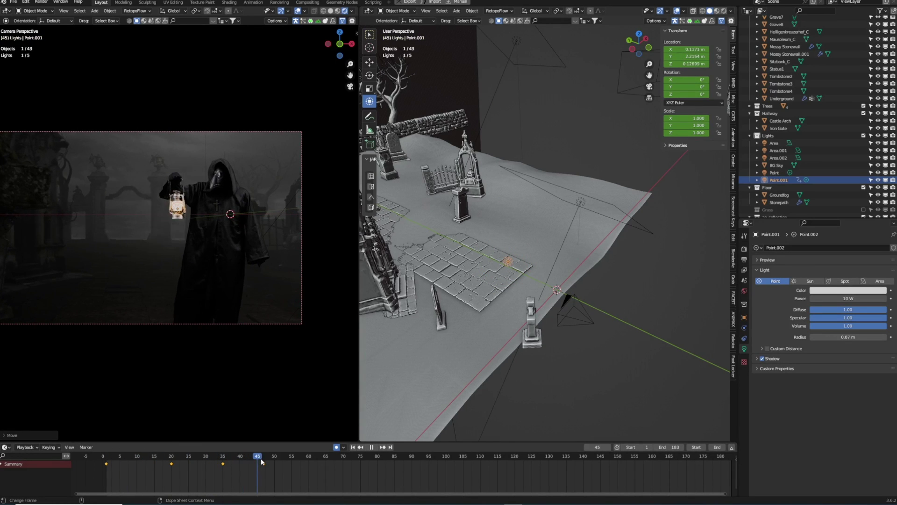
key("space")
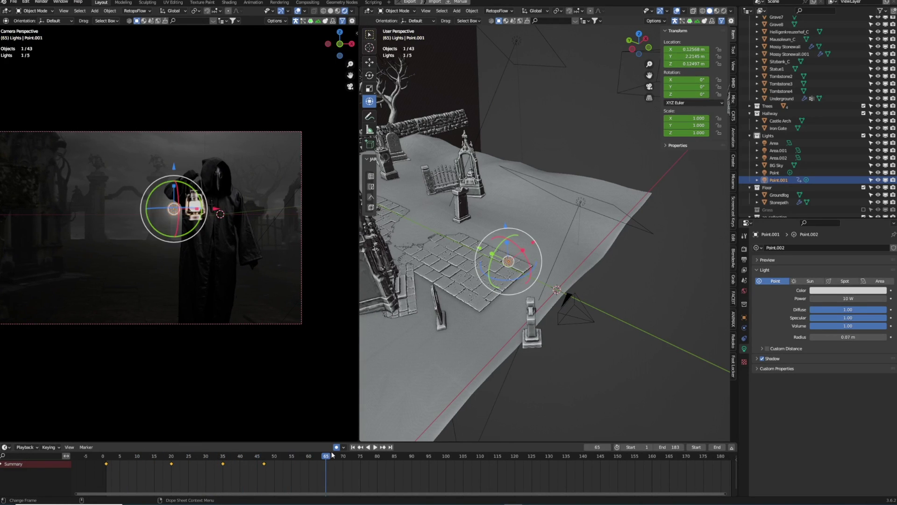
Step: At frame 65, key the point light on the lantern at about X 0.241 m and Y 1.717 m, and scrub back through the motion
middle_click_drag(510, 254, 476, 254)
mouse_move(475, 254)
left_mouse_down()
mouse_move(495, 255)
mouse_move(487, 256)
left_mouse_up()
left_click_drag(541, 252, 542, 249)
left_click_drag(322, 455, 104, 464)
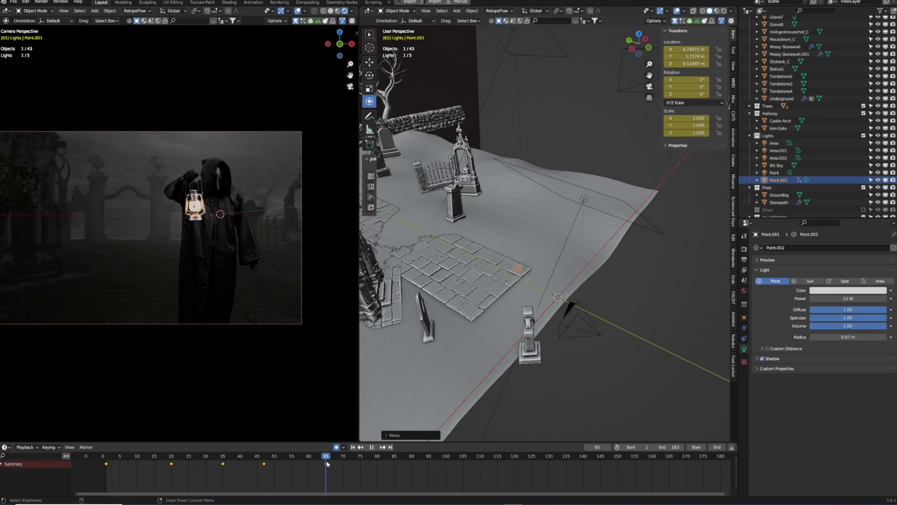
key("space")
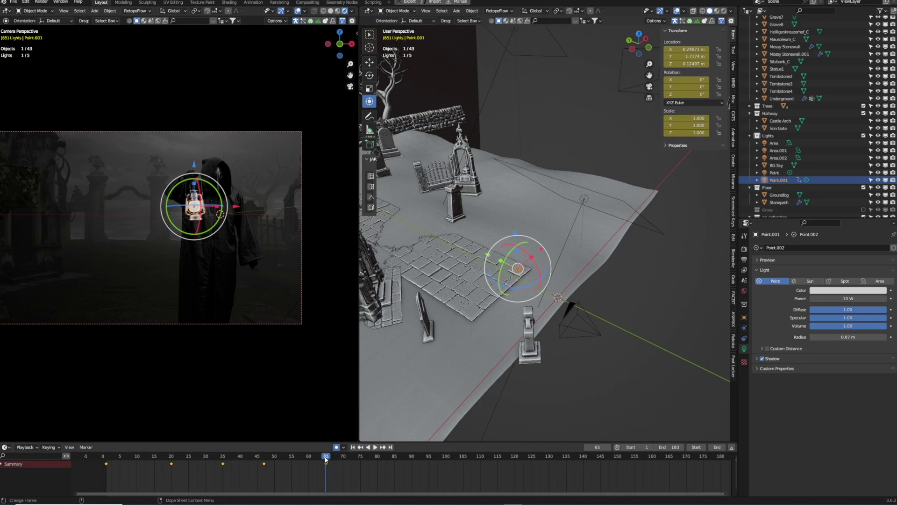
Step: At frame 98, key the point light on the lantern at about X 0.272 m, Y 1.275 m and Z 0.104 m
key("space")
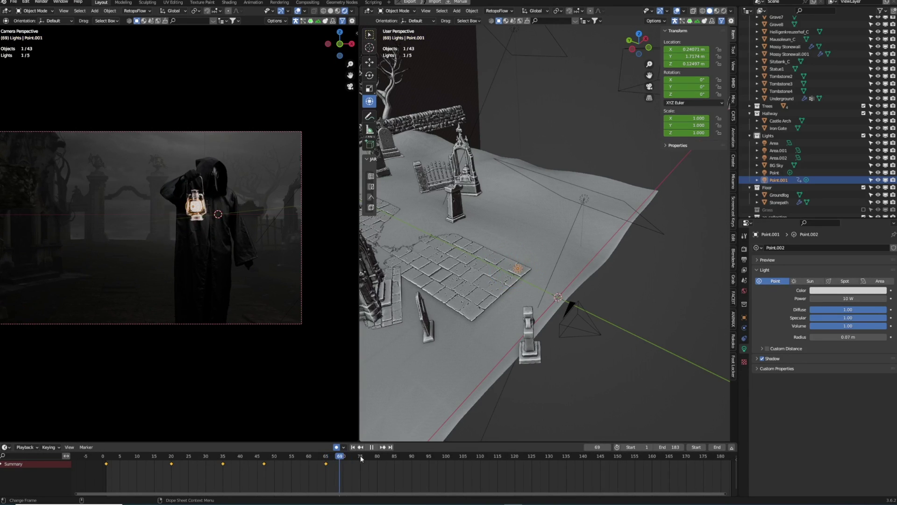
key("space")
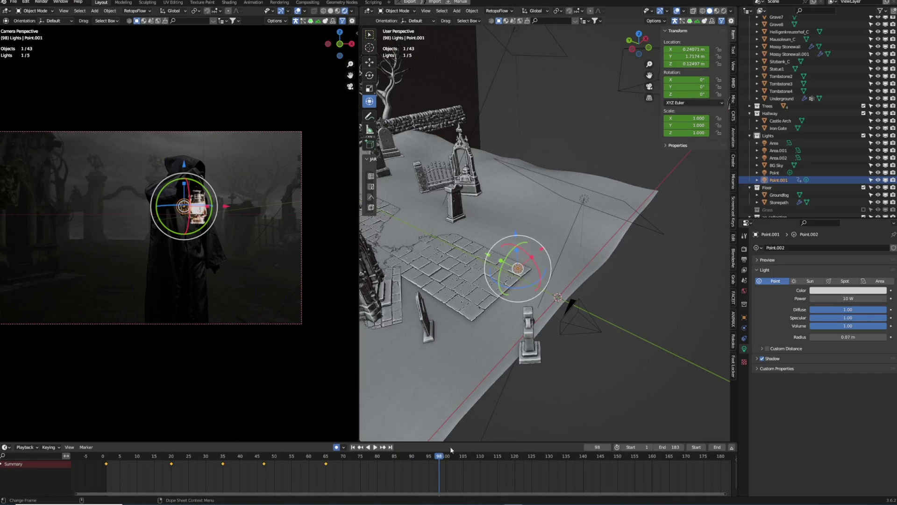
key("g")
key("y")
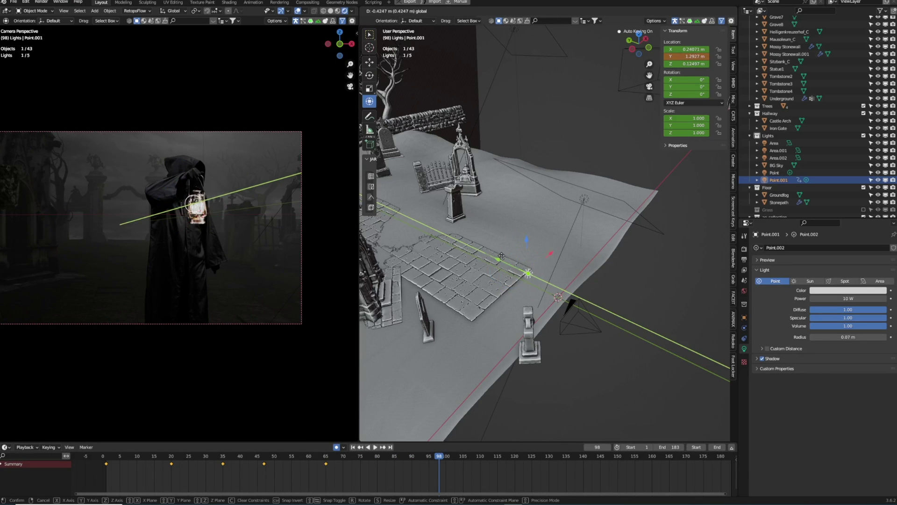
left_click(528, 246)
key("g")
key("x")
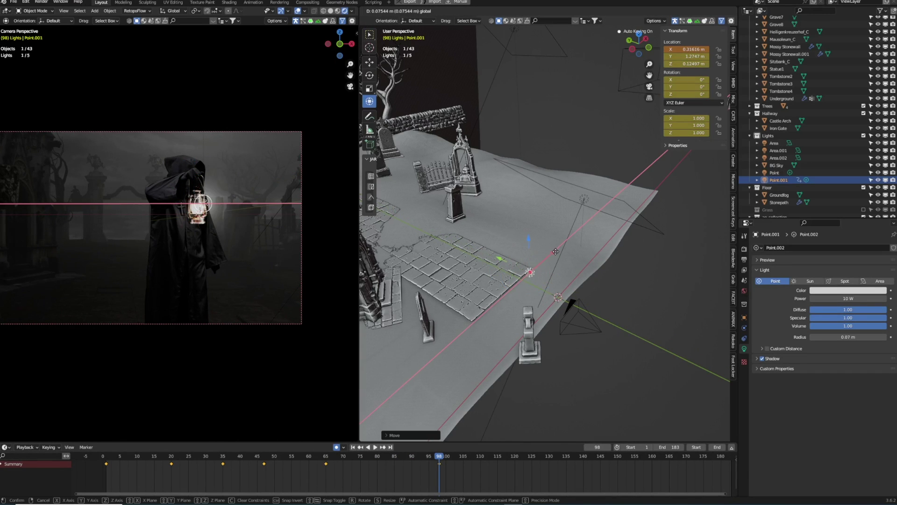
left_click(539, 247)
key("g")
key("z")
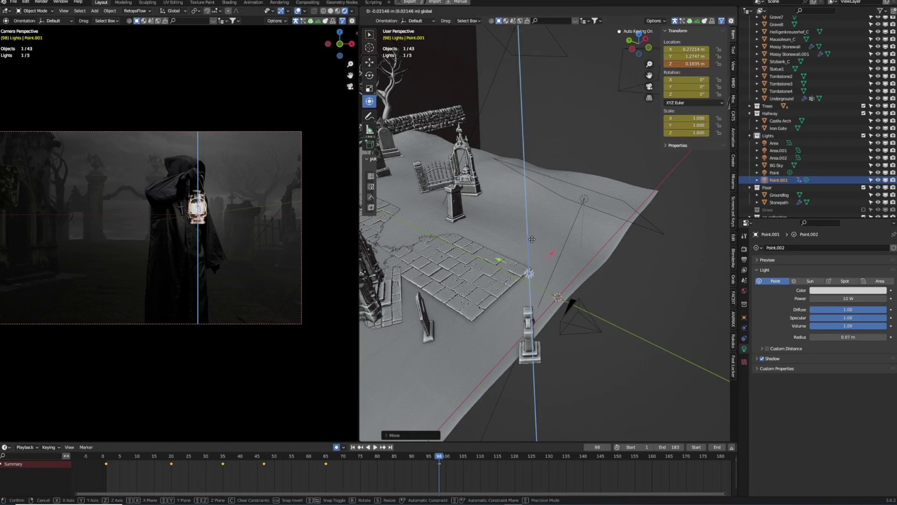
left_click(523, 451)
Step: At frame 80, shift the point light along X to about 0.242 m to match the lantern, and review the keyed motion
key("shift+ctrl+space")
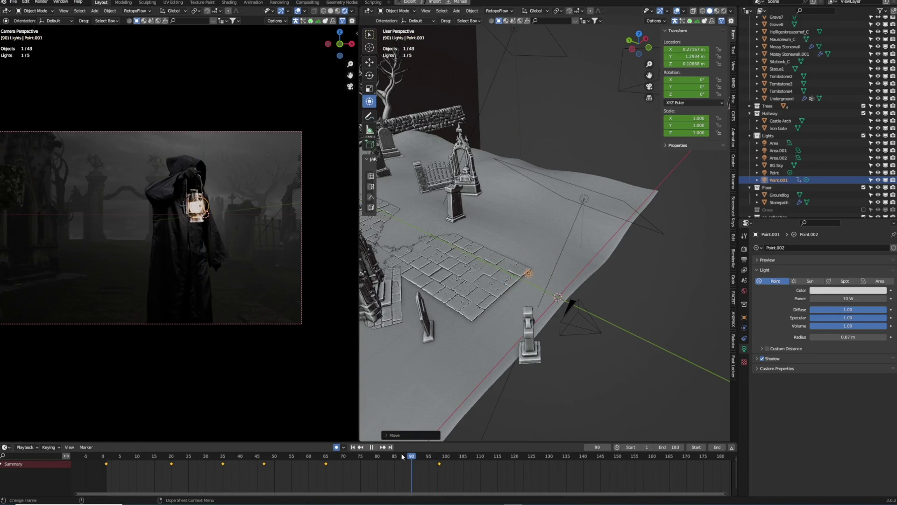
key("space")
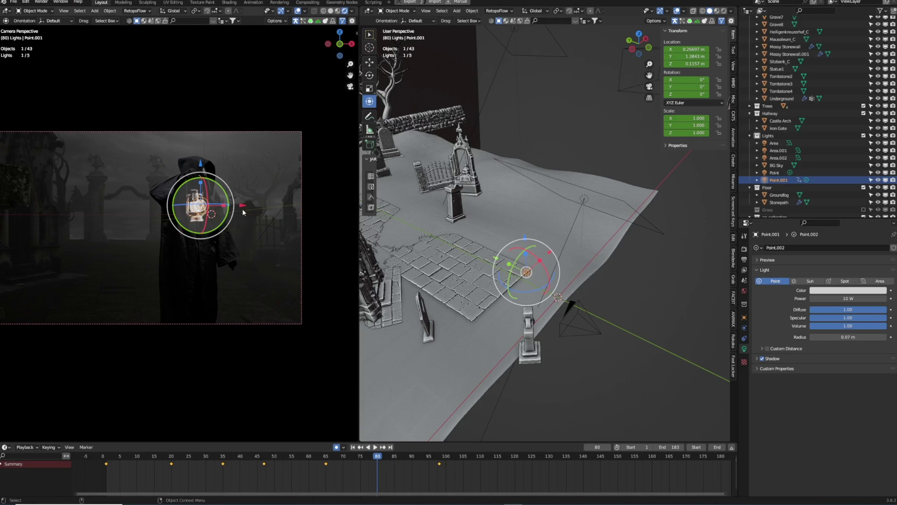
key("g")
key("x")
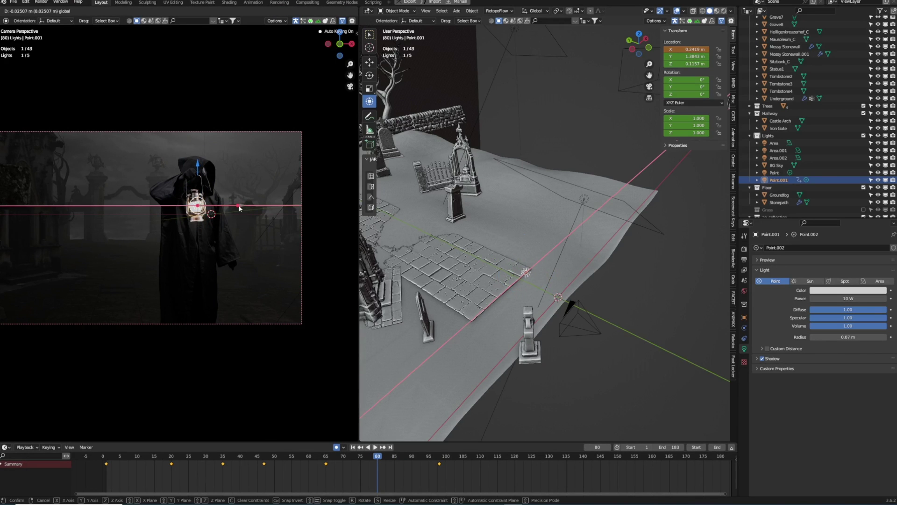
left_click(237, 206)
key("shift+ctrl+space")
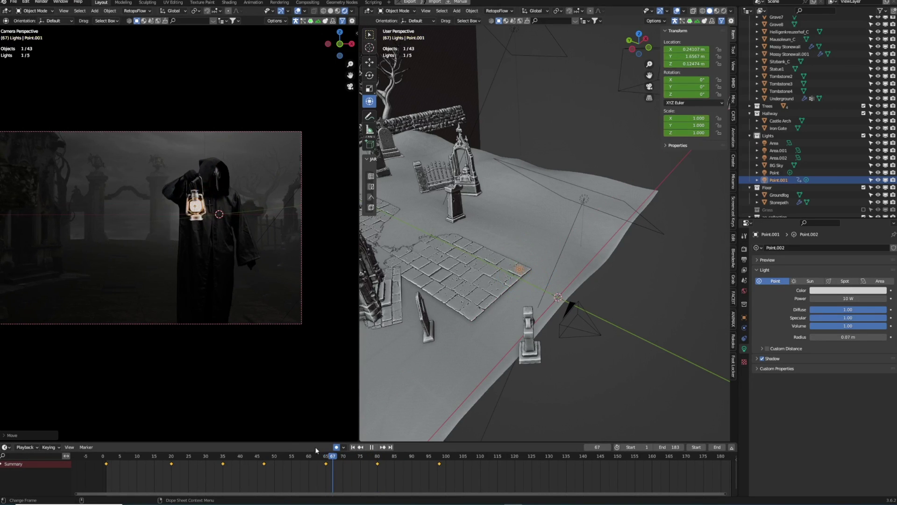
left_click_drag(225, 444, 343, 443)
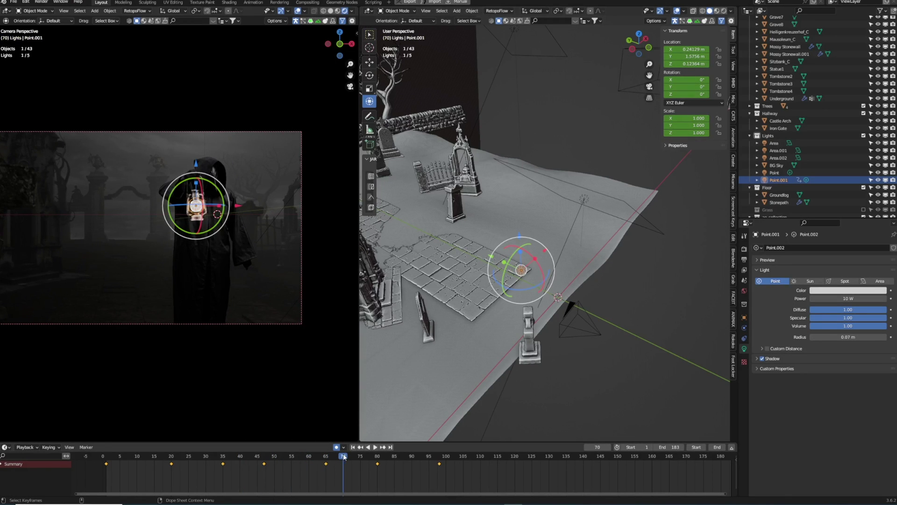
Step: At frame 108, key the point light on the lantern at about X 0.329 m
key("space")
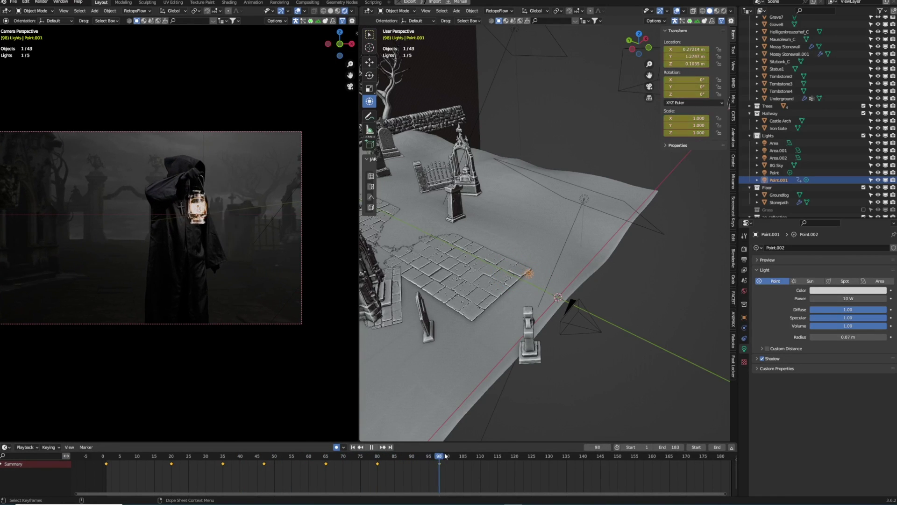
left_click_drag(498, 457, 473, 458)
key("space")
left_click_drag(239, 208, 246, 207)
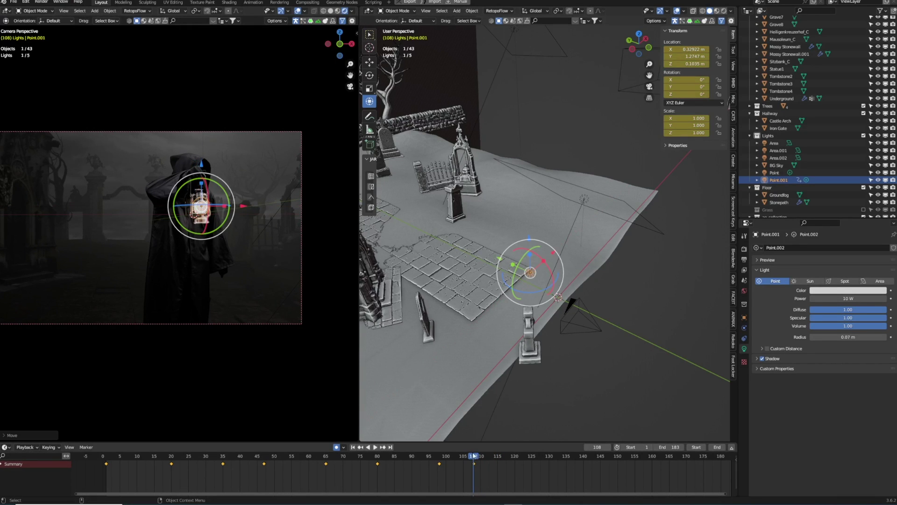
Step: At frame 126, key the point light on the lantern at about X 0.019 m and Y 1.097 m
key("space")
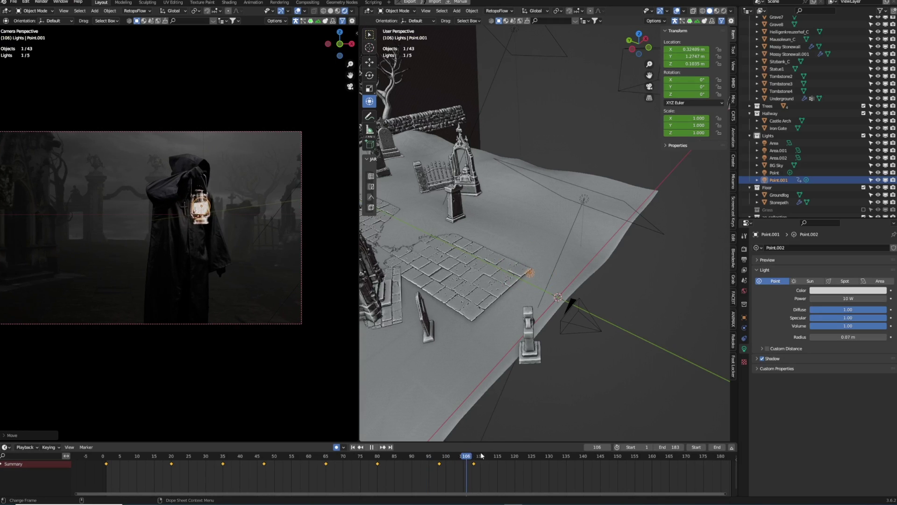
key("space")
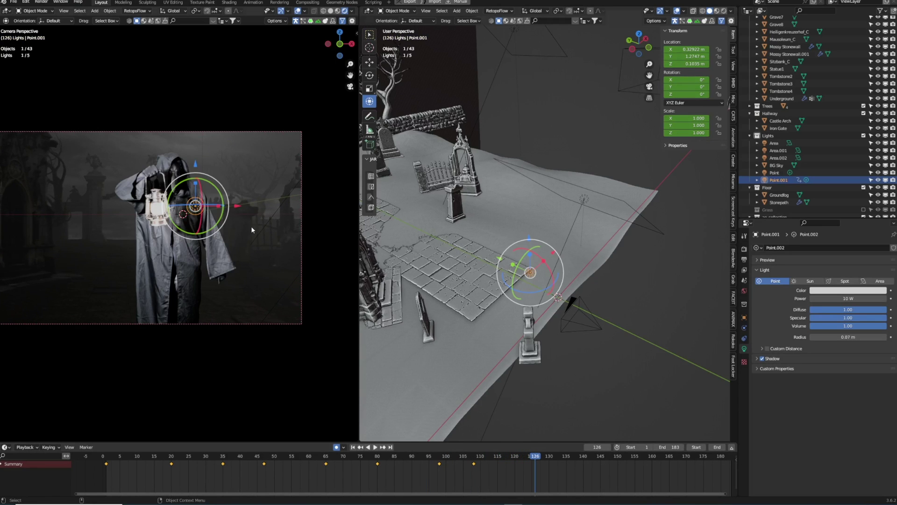
left_click_drag(238, 208, 199, 210)
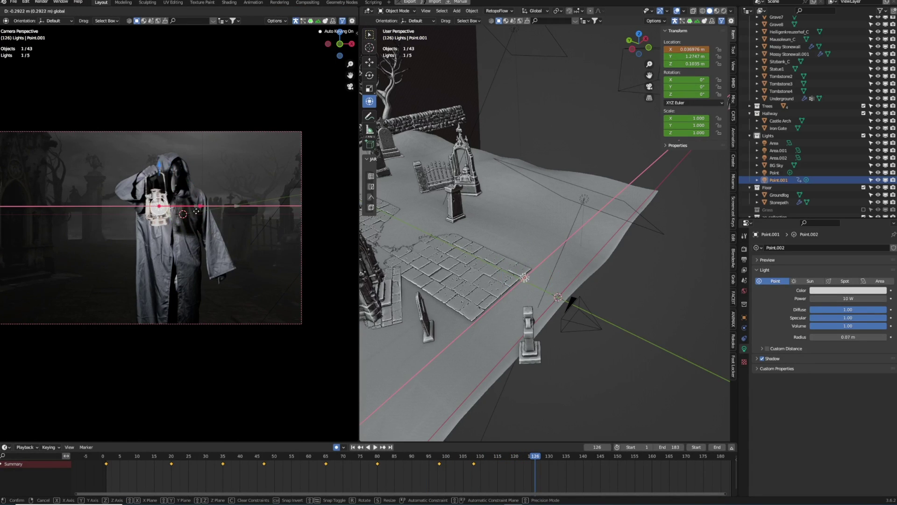
left_click_drag(387, 309, 390, 309)
left_click_drag(491, 265, 497, 265)
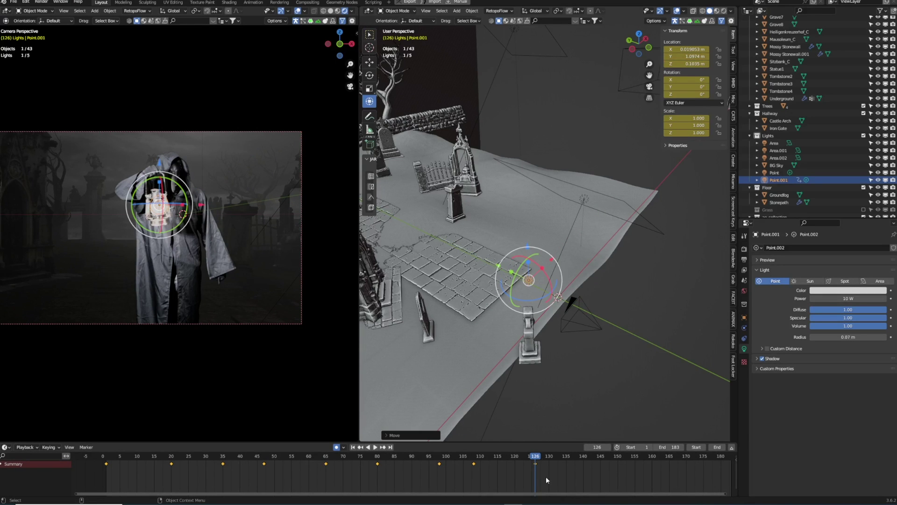
Step: At frame 135, shift the point light along negative X onto the lantern, keying its position
key("space")
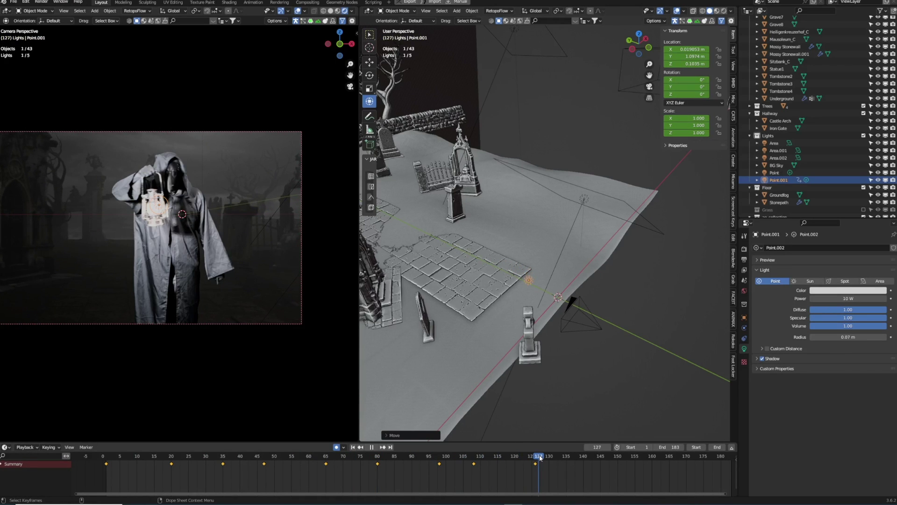
key("space")
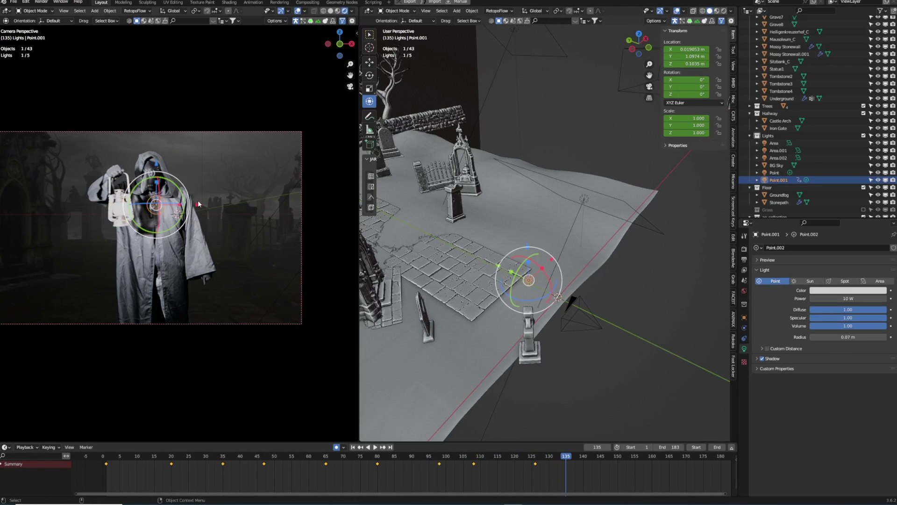
left_click_drag(197, 207, 159, 207)
Step: At frame 146, key the point light on the lantern at about X -0.513 m
left_click_drag(568, 459, 607, 459)
left_click_drag(144, 209, 112, 227)
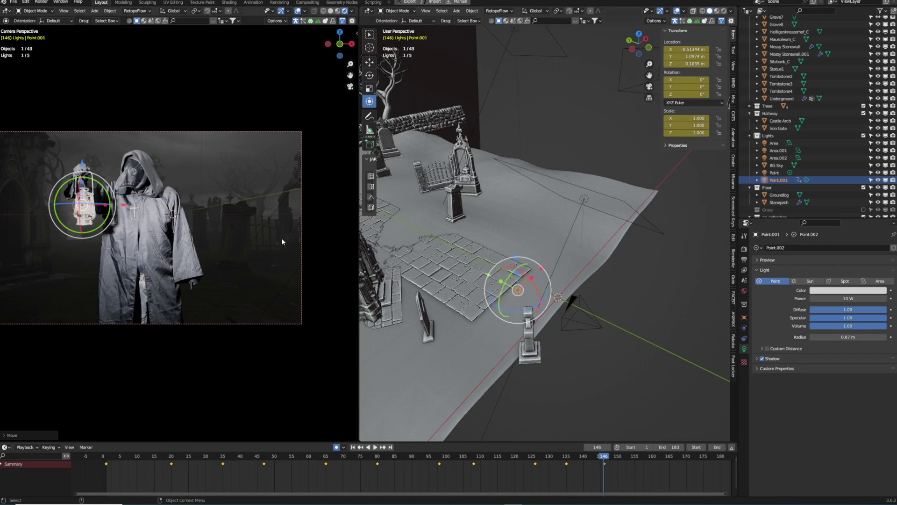
middle_click_drag(206, 185, 249, 181, "shift")
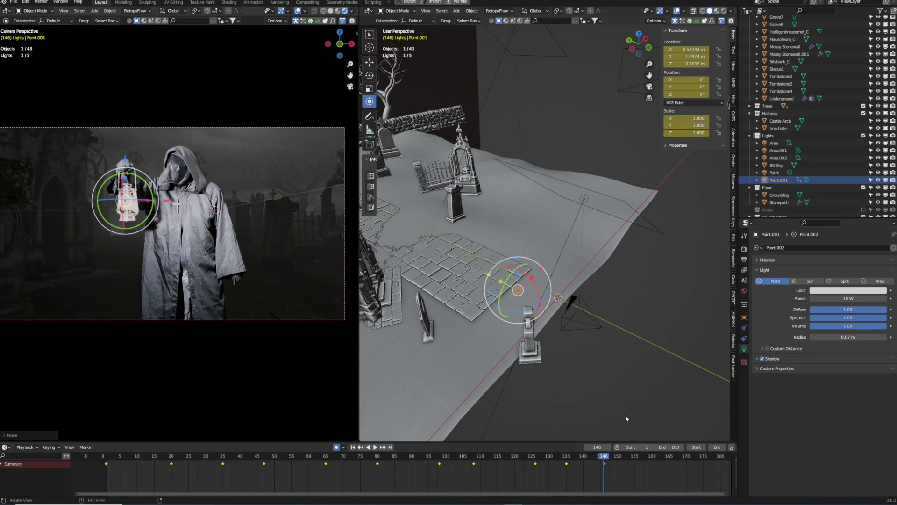
Step: At frame 160, key the point light on the raised lantern at about X -0.555 m and Z 0.126 m, and play the motion backwards
left_click_drag(610, 456, 652, 457)
left_click_drag(158, 201, 118, 156)
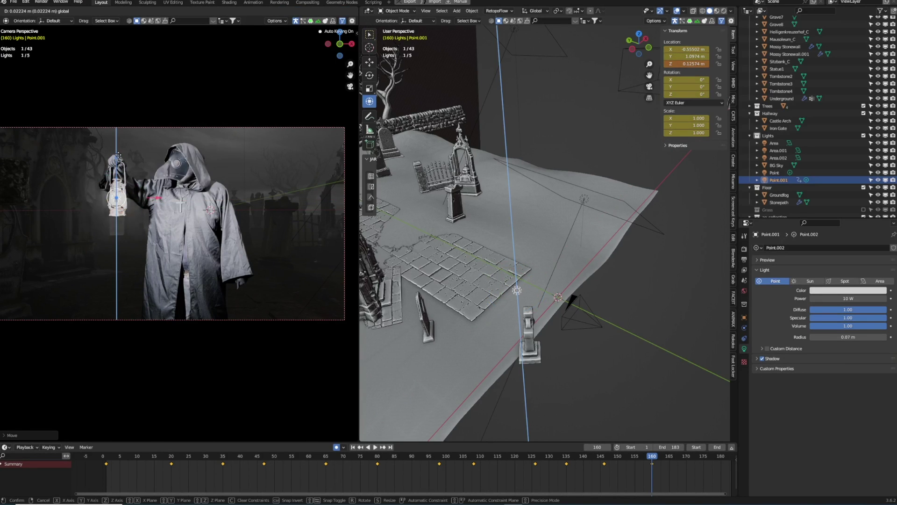
key("ctrl+shift+space")
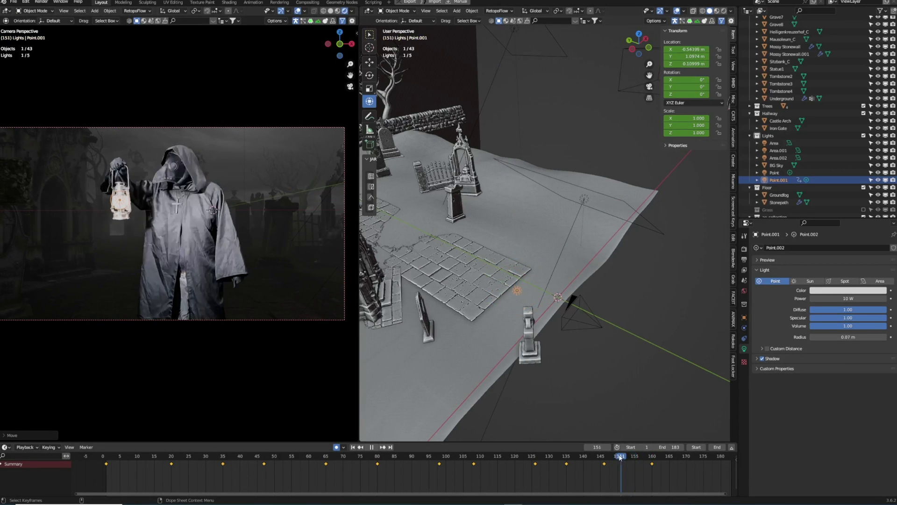
Step: Key the point light at about X -0.524 m at frame 174, and shift it along negative X onto the lantern at frame 183
left_click_drag(628, 457, 700, 462)
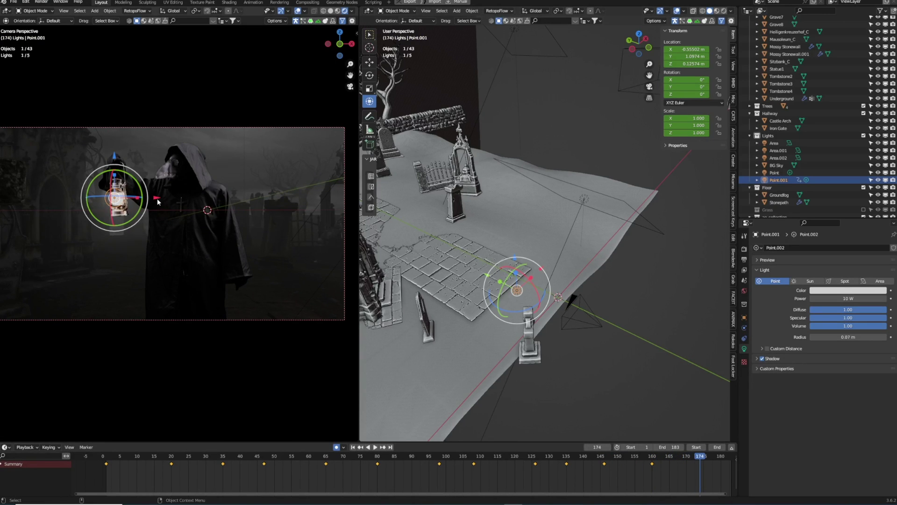
left_click_drag(158, 202, 161, 202)
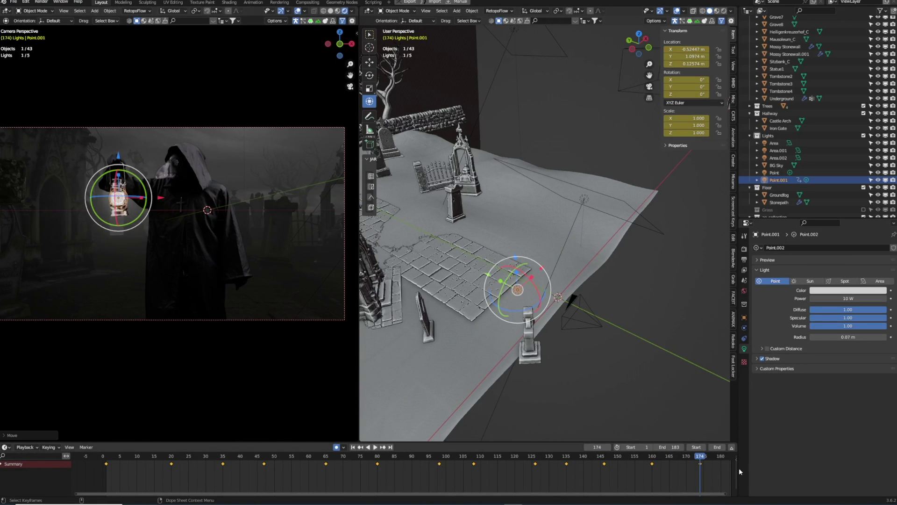
left_click_drag(712, 459, 732, 461)
left_click_drag(155, 197, 140, 196)
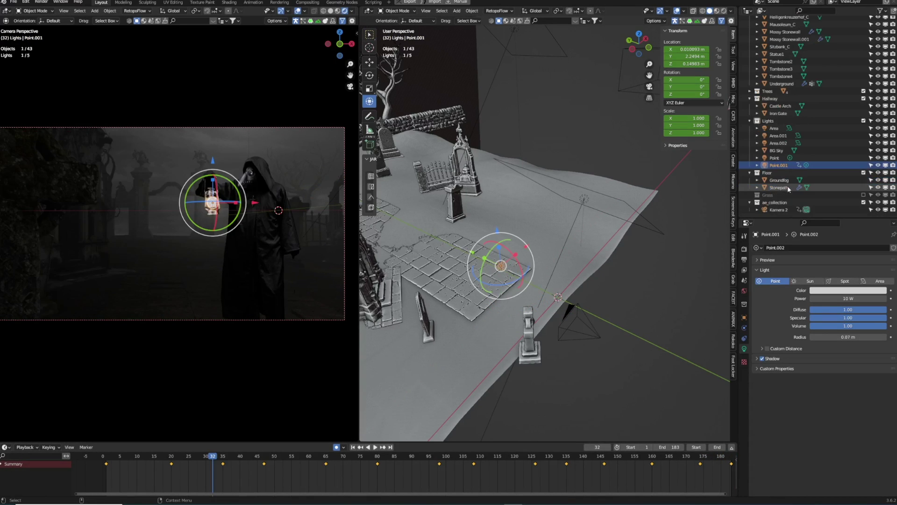
Step: Hide the Front_Greenscreen background footage of Kamera 2 and play the animation to check the moving lantern light on the cemetery
left_click(778, 209)
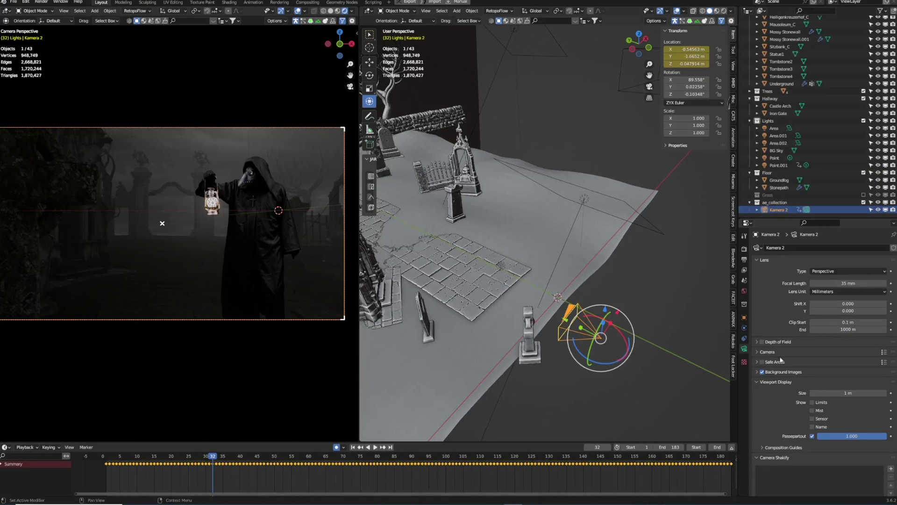
left_click(784, 372)
scroll(884, 367, "down", 2)
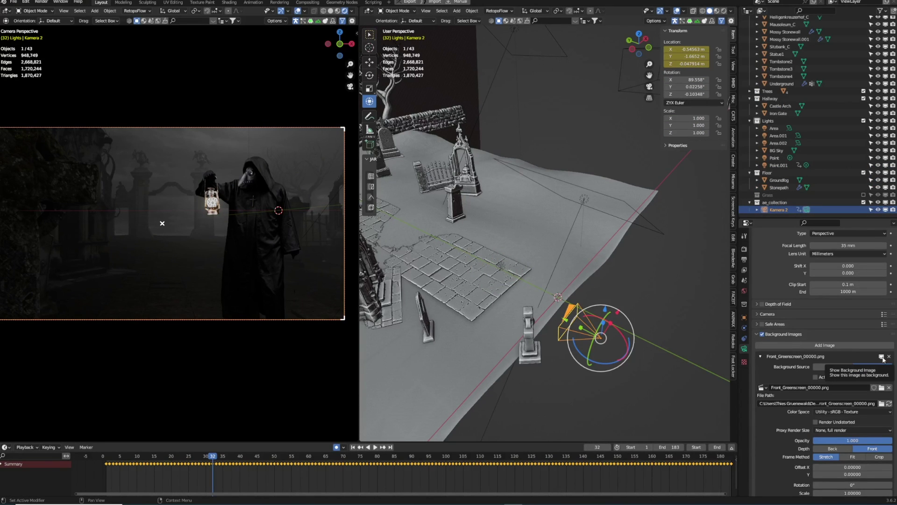
left_click(882, 357)
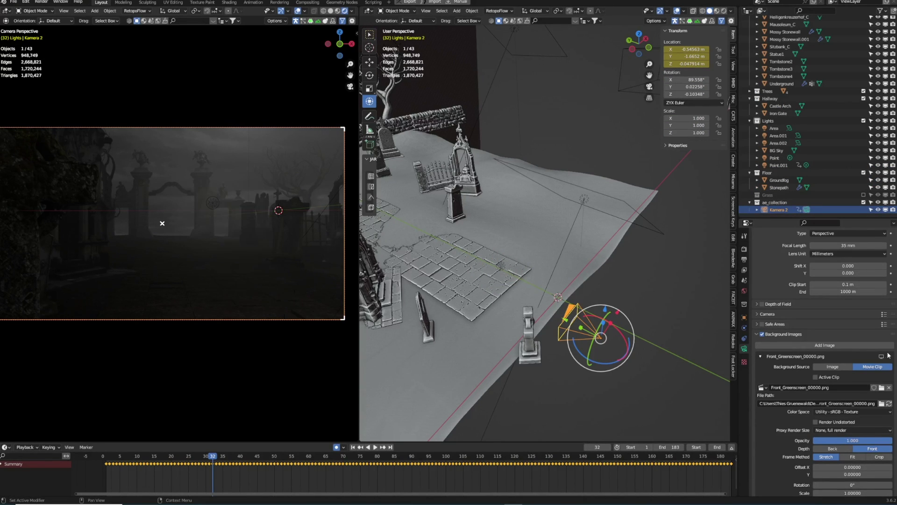
left_click_drag(213, 460, 115, 461)
key("space")
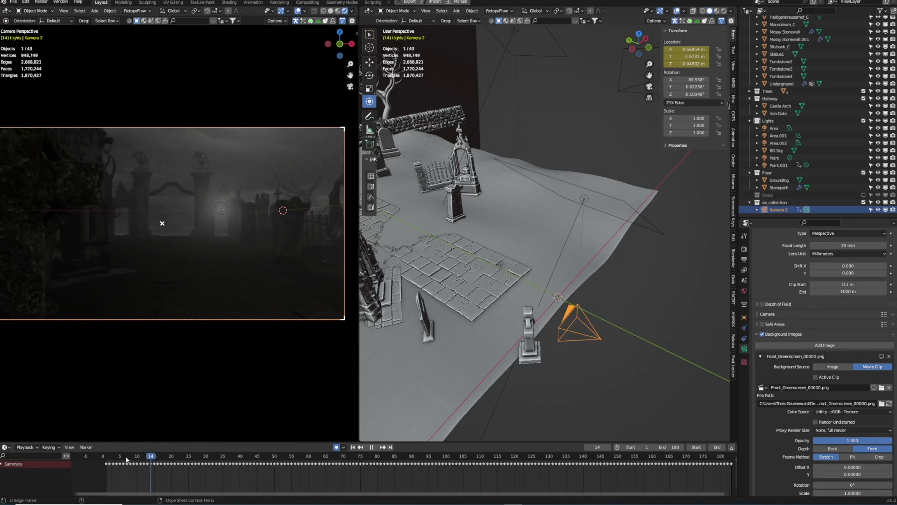
key("space")
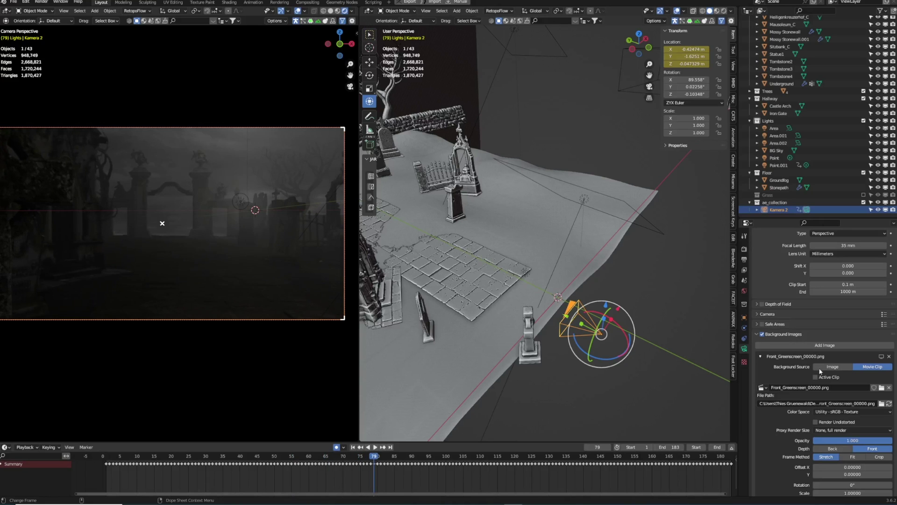
Step: Show the Front_Greenscreen background footage again and play and scrub the animation to check the light against the lantern
left_click(882, 356)
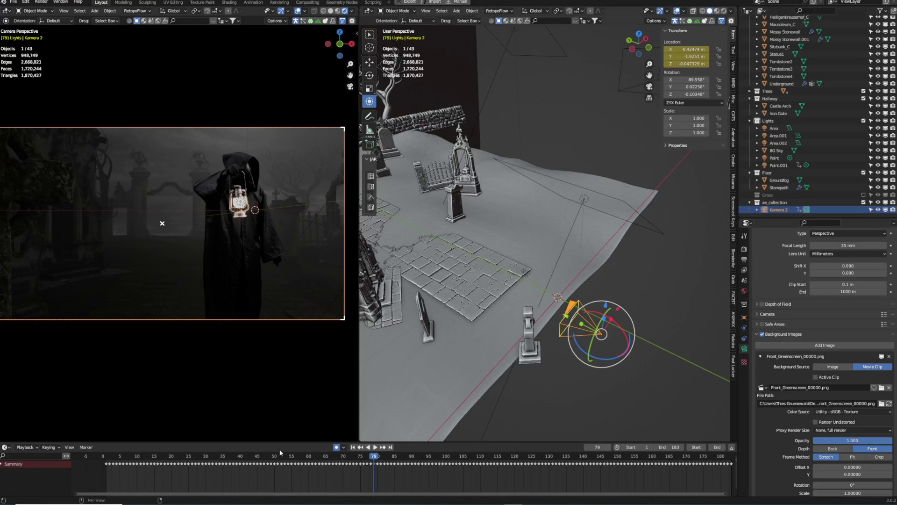
key("space")
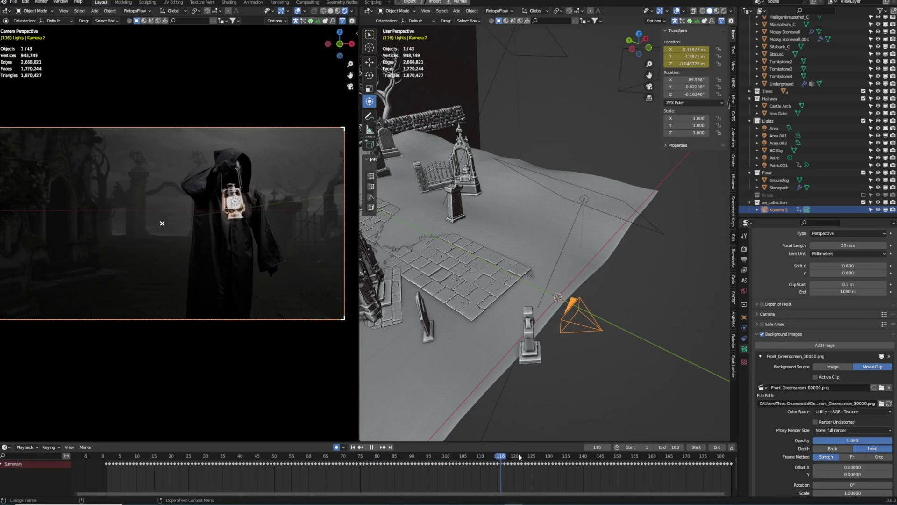
left_click_drag(554, 456, 522, 456)
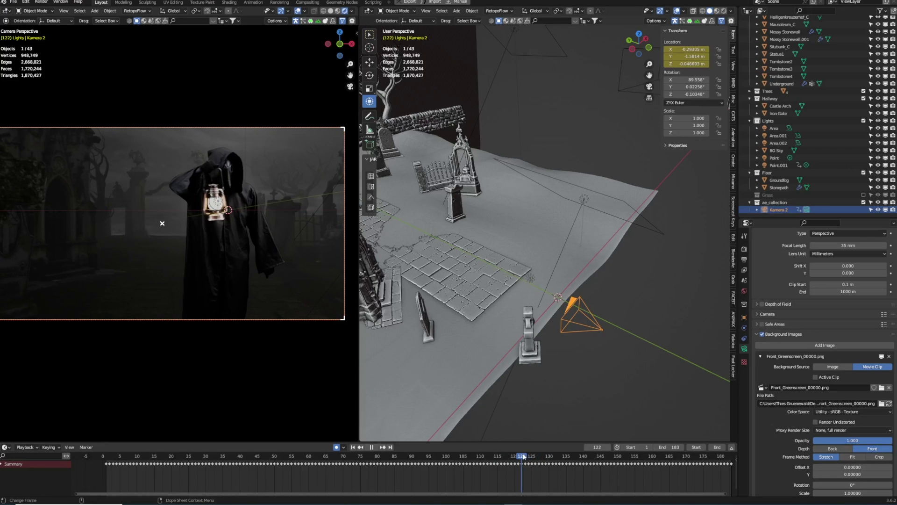
Step: Identify the Area.002 light beside the cemetery by briefly hiding and restoring it, and rename it Lightning
middle_click_drag(538, 263, 418, 162)
left_click(417, 158)
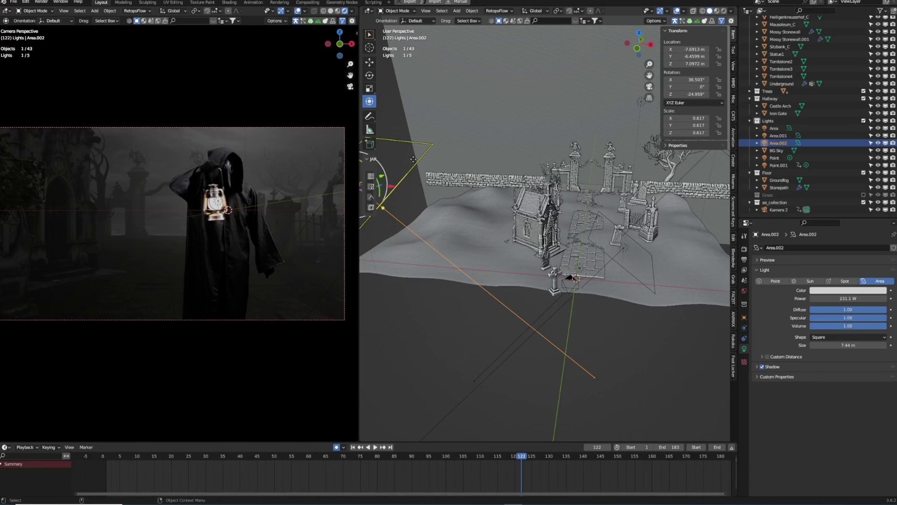
key("h")
scroll(441, 214, "up", 2)
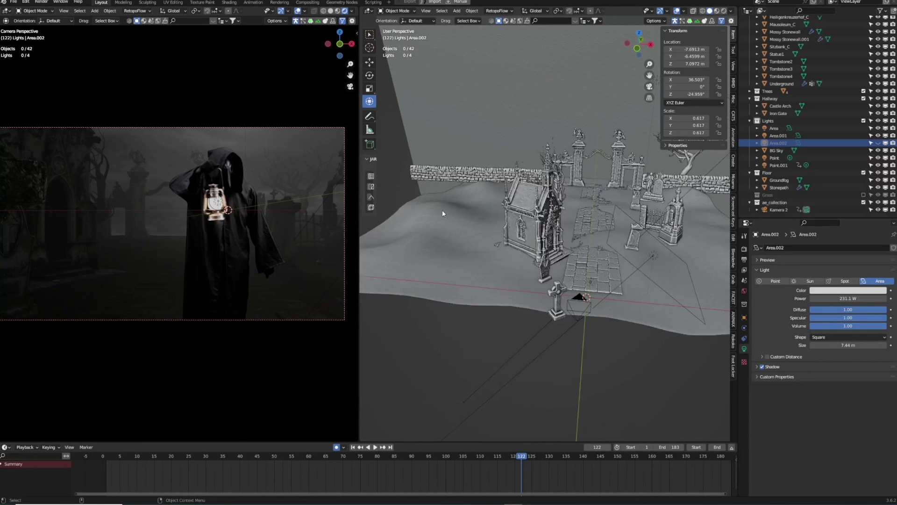
scroll(443, 209, "down", 7)
key("ctrl+z")
double_click(778, 143)
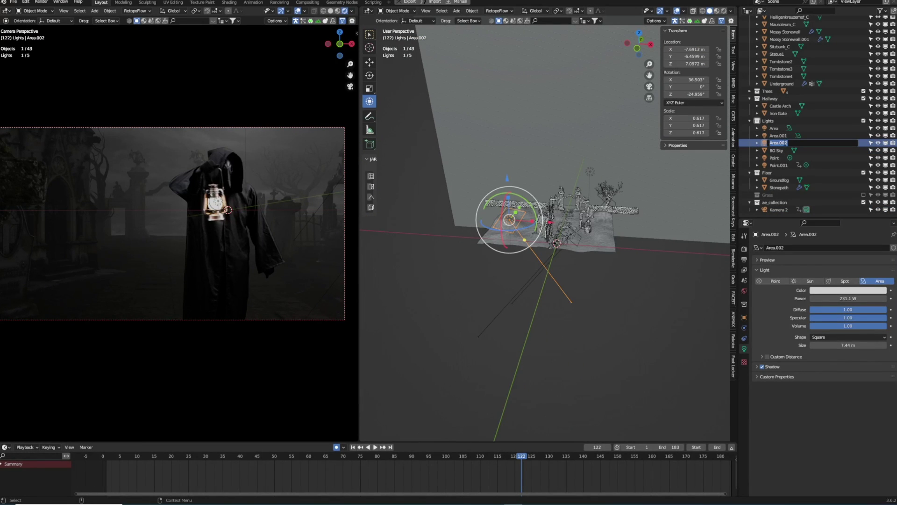
type("Lightning")
key("Return")
Step: Try a power of 5000 W on the Lightning light, and set it to 2000 W
left_click(827, 298)
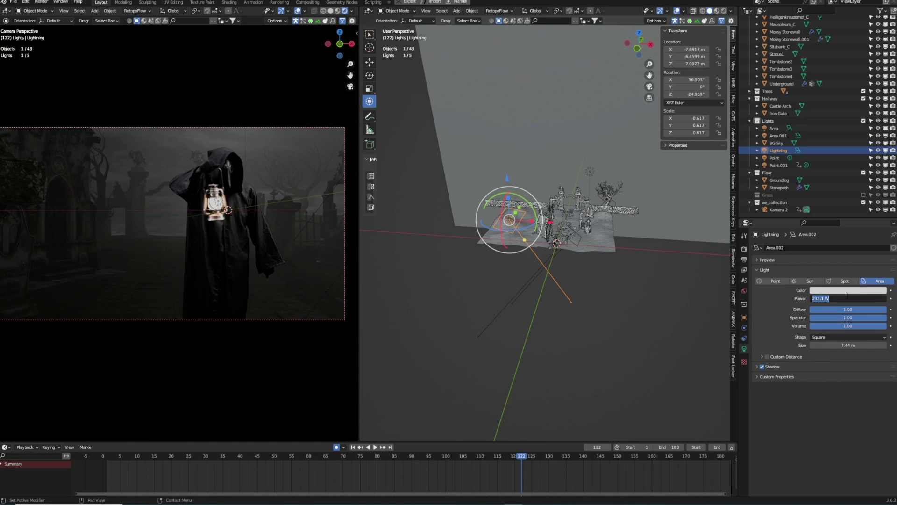
type("5000")
key("Return")
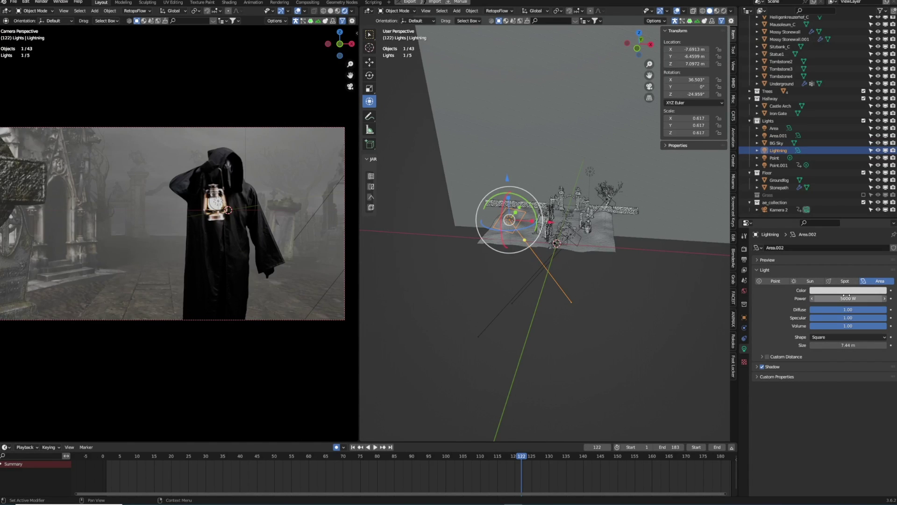
left_click(844, 296)
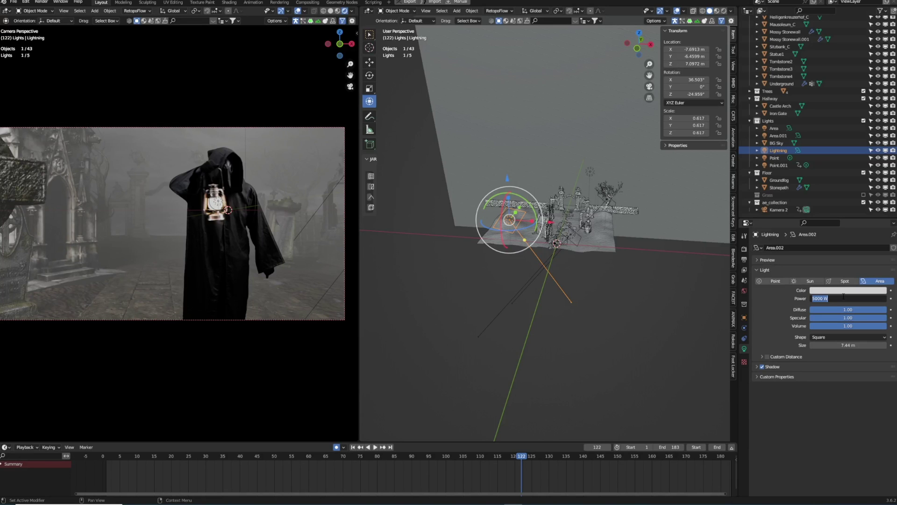
type("2000")
key("Return")
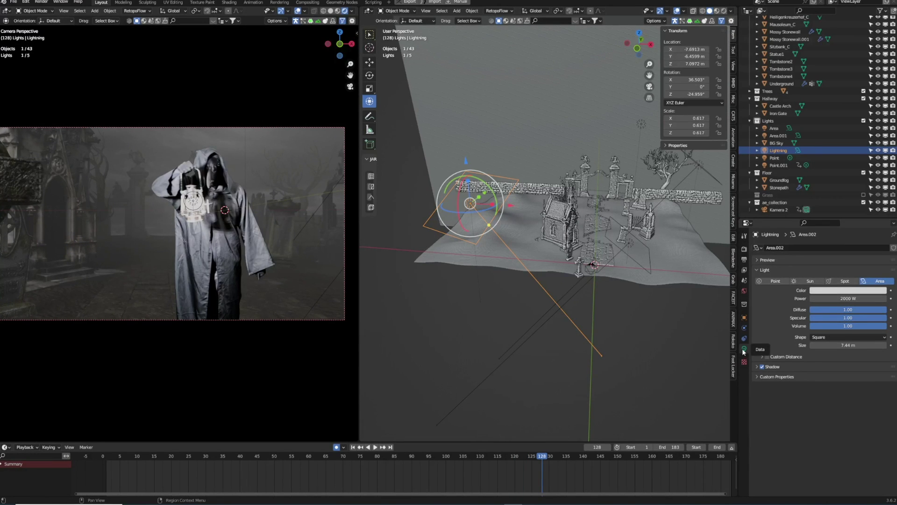
Step: Key the Lightning light's power at 2000 W on frame 128 and at 0 W on frame 124
left_click(891, 298)
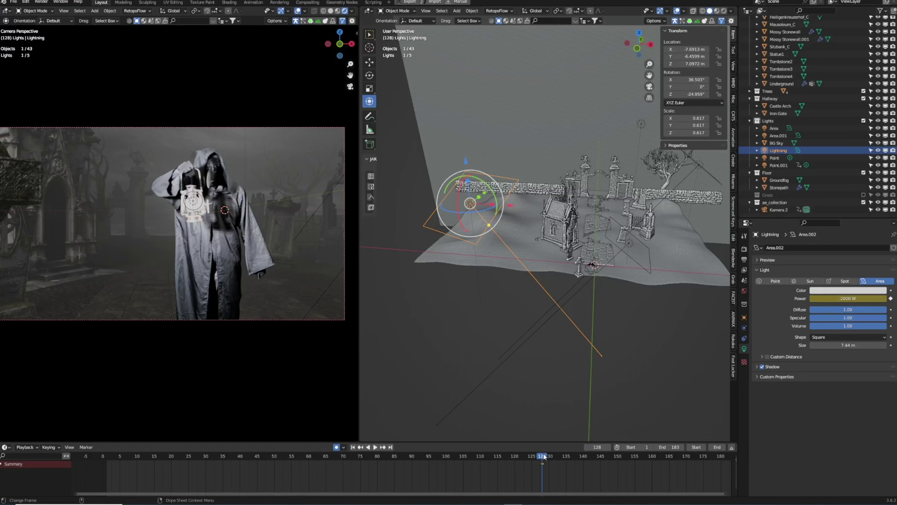
left_click_drag(541, 460, 531, 460)
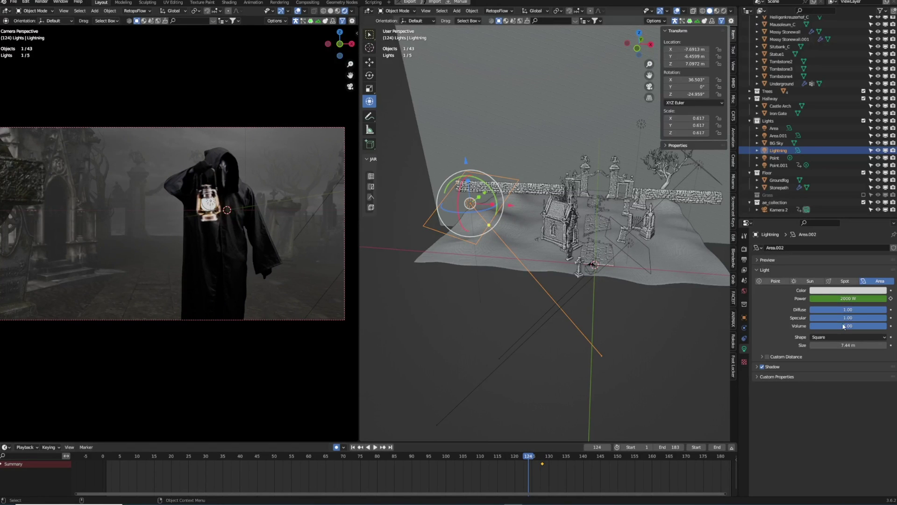
double_click(858, 297)
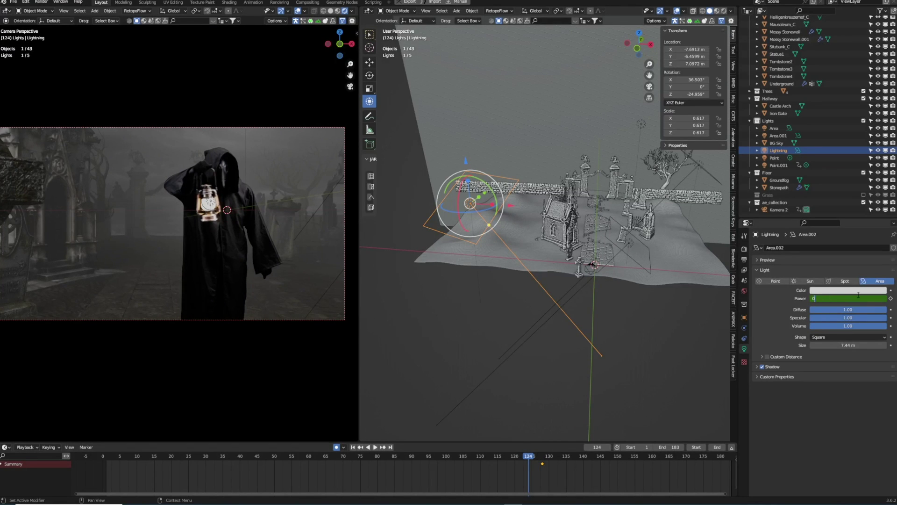
type("0")
key("Return")
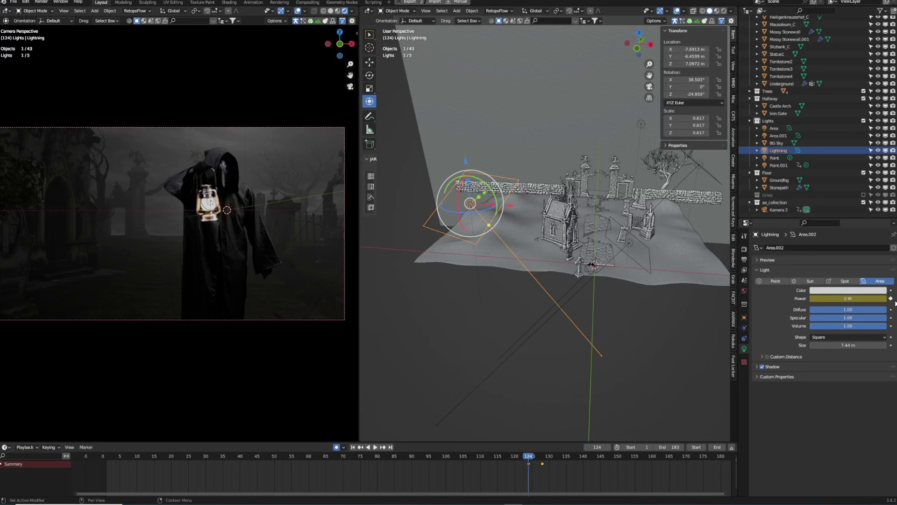
Step: Play through the flash in the footage, and copy the 0 W power key from frame 124 to frame 138
key("space")
left_click_drag(533, 459, 579, 457)
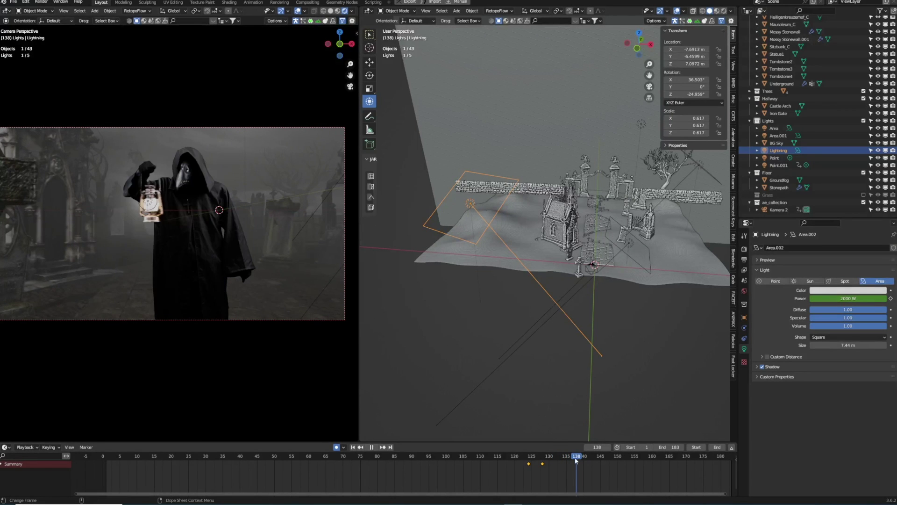
left_click(528, 463)
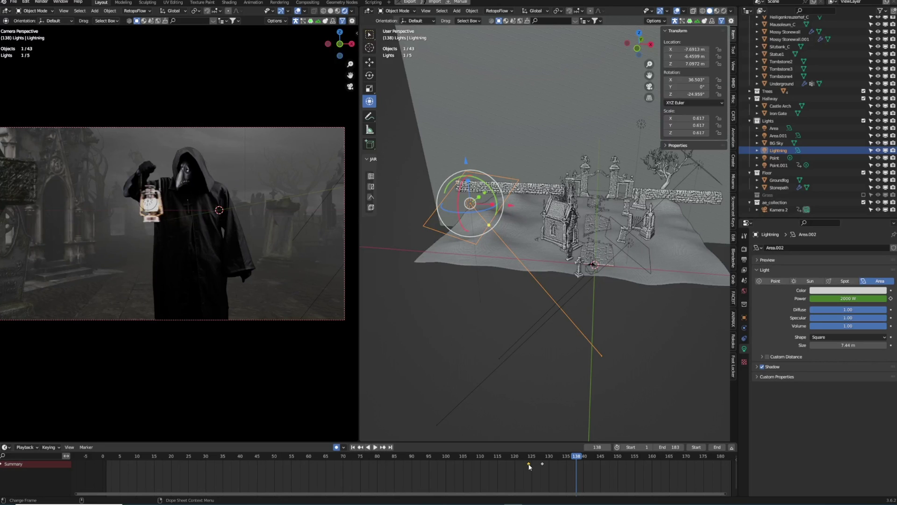
key("ctrl+v")
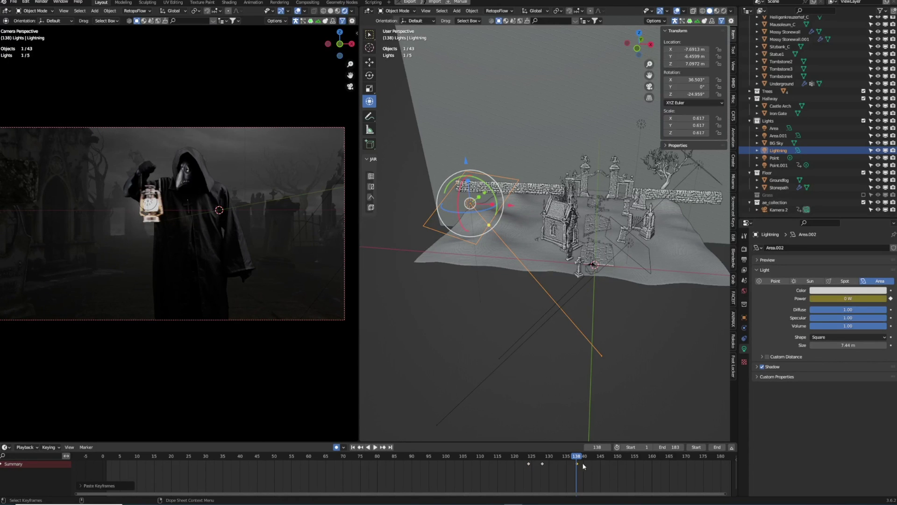
Step: Add a slightly stronger power key to the Lightning light at frame 132
key("ctrl+shift+space")
mouse_move(538, 459)
left_mouse_down()
mouse_move(556, 458)
mouse_move(524, 458)
mouse_move(578, 464)
mouse_move(556, 460)
left_mouse_up()
key("i")
left_click(513, 452)
key("g")
left_click(575, 464)
left_click(850, 298)
type("222")
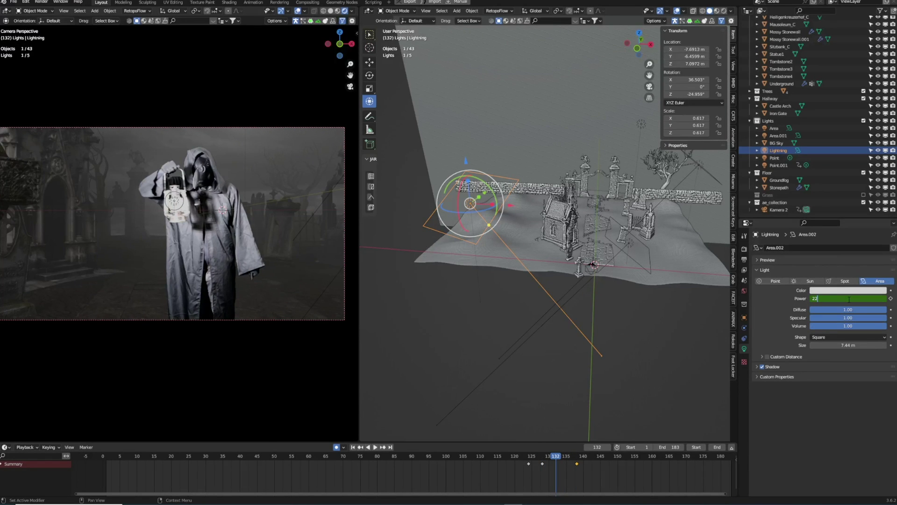
key("Return")
Step: Move the stronger power key from frame 132 to frame 130, and play the flash to check it
mouse_move(541, 458)
left_mouse_down()
mouse_move(532, 458)
mouse_move(550, 462)
left_mouse_up()
left_click(554, 464)
key("g")
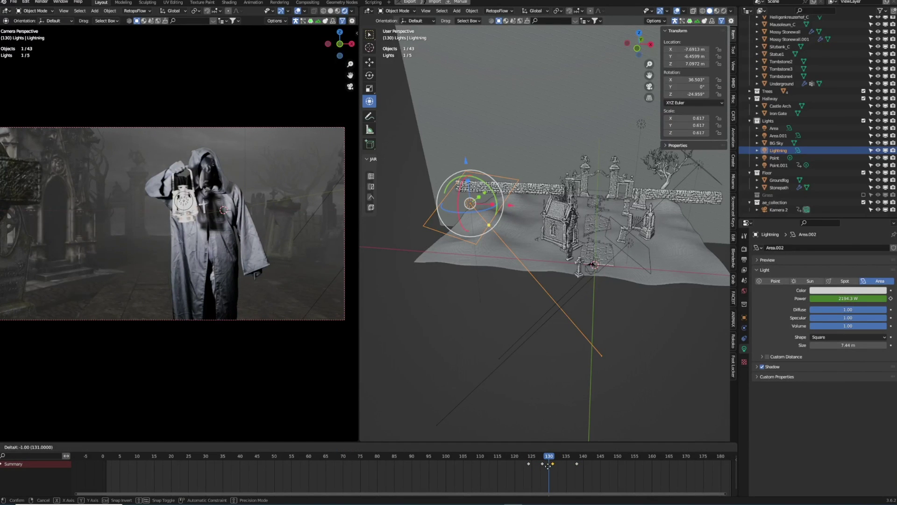
left_click(545, 468)
left_click(553, 459)
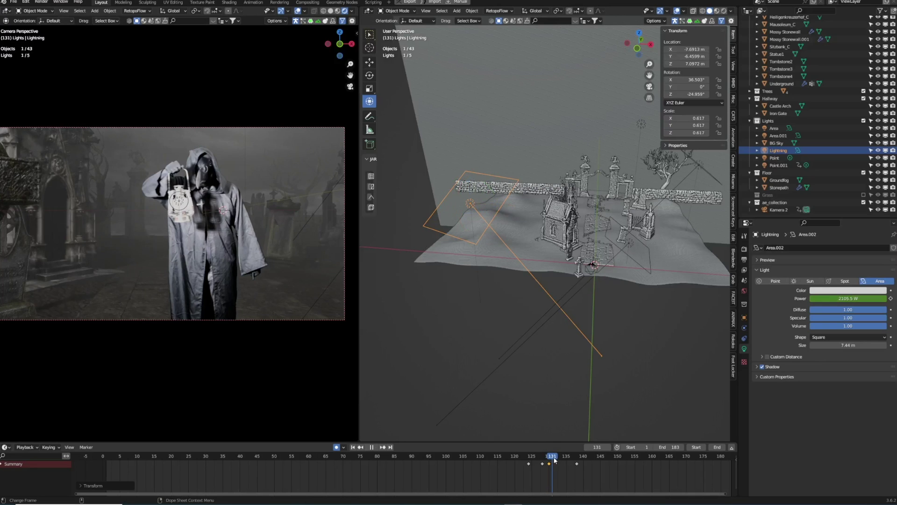
Step: Start the second flash by copying the 0 W key to frame 144 and the 2000 W key to frame 146
left_click(583, 460)
left_click_drag(585, 459, 604, 462)
key("ctrl+v")
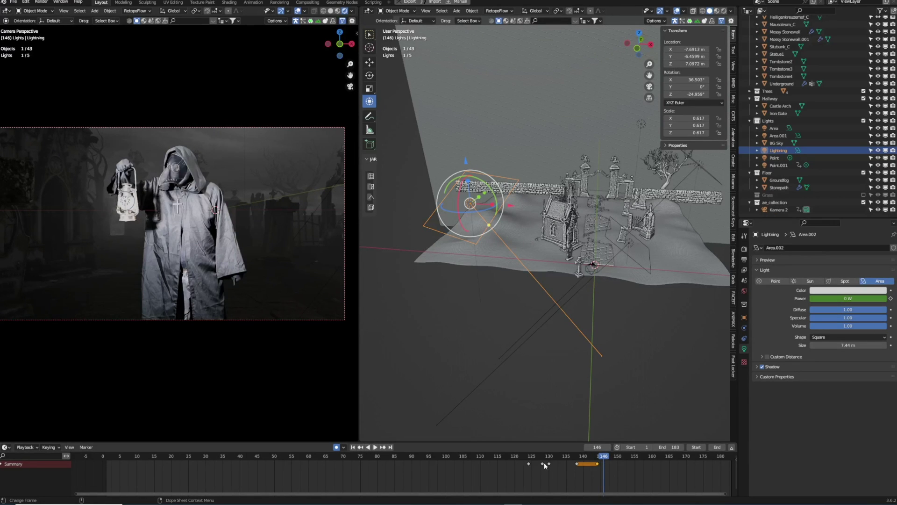
key("ctrl+v")
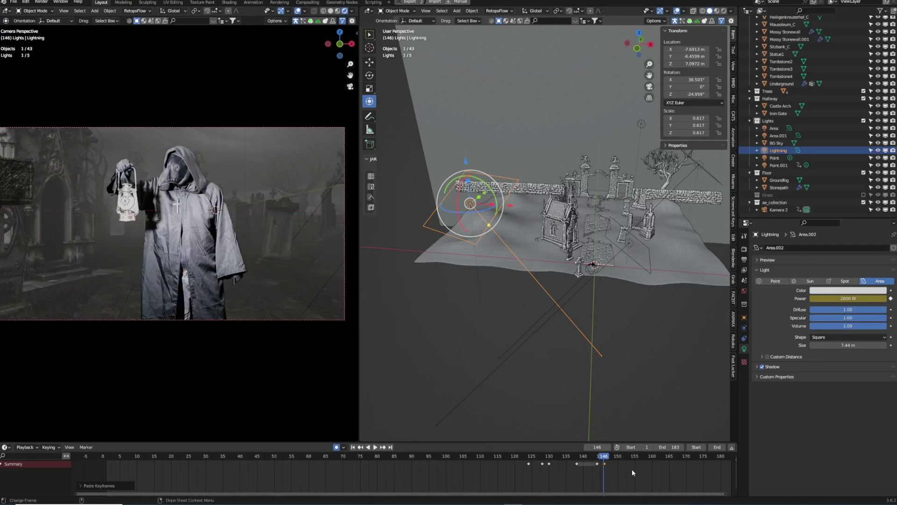
Step: At frame 146, raise the Lightning light to about Z 10.93 m and rotate it to about X 53°, Y 7.5° and Z -23.9°
left_click_drag(465, 159, 456, 87)
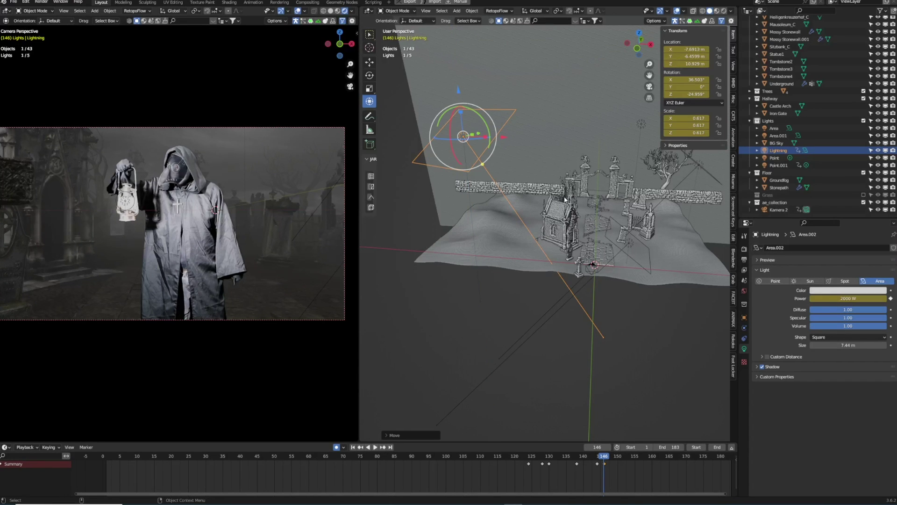
middle_click_drag(445, 163, 603, 143)
left_click_drag(650, 122, 657, 128)
middle_click_drag(654, 133, 567, 124)
scroll(169, 192, "down", 2)
middle_click_drag(169, 192, 207, 187, "shift")
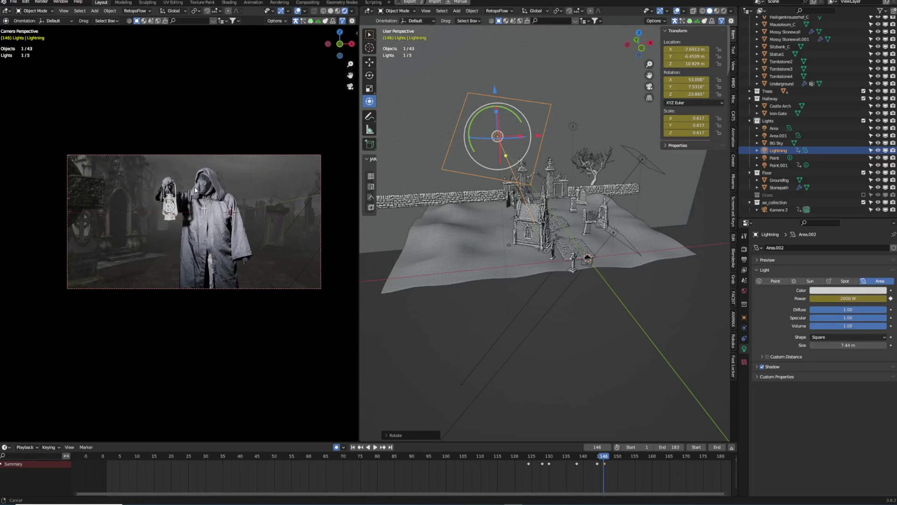
Step: Scrub around the second flash, and copy the 0 W power key to frame 147
key("space")
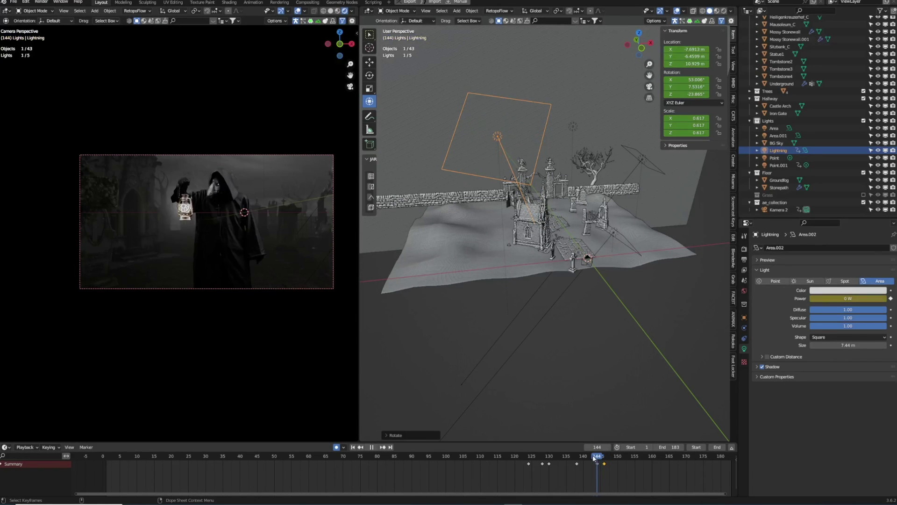
left_click_drag(607, 458, 610, 459)
key("space")
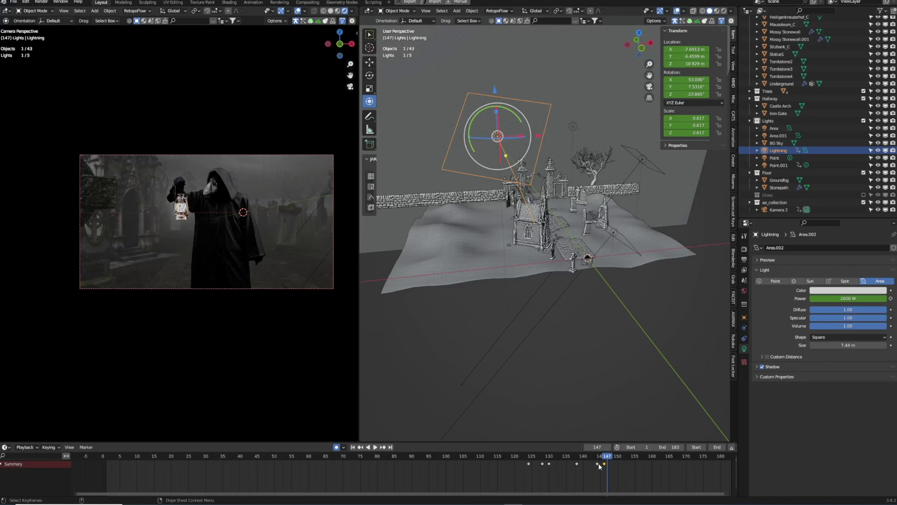
key("ctrl+v")
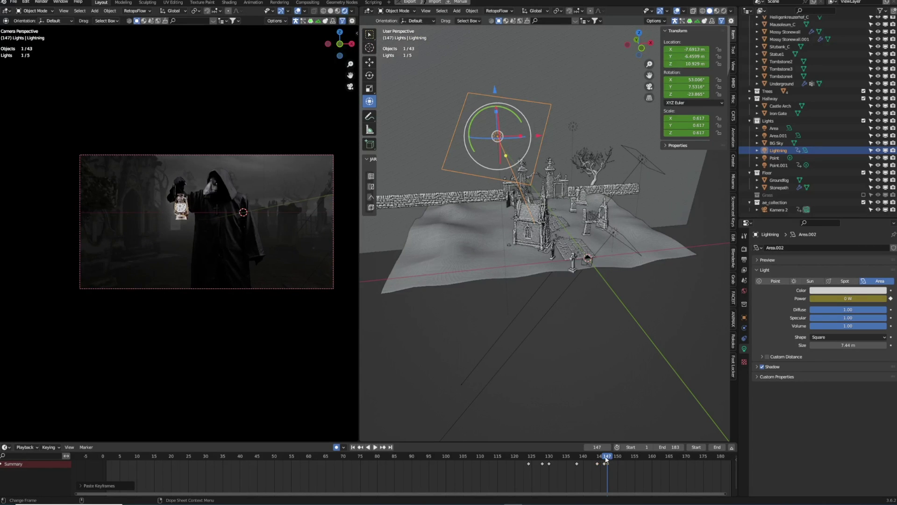
Step: Add another flicker by copying the 2000 W key to frame 149 and the 0 W key to frame 150
key("shift+ctrl+space")
left_click_drag(596, 462, 616, 465)
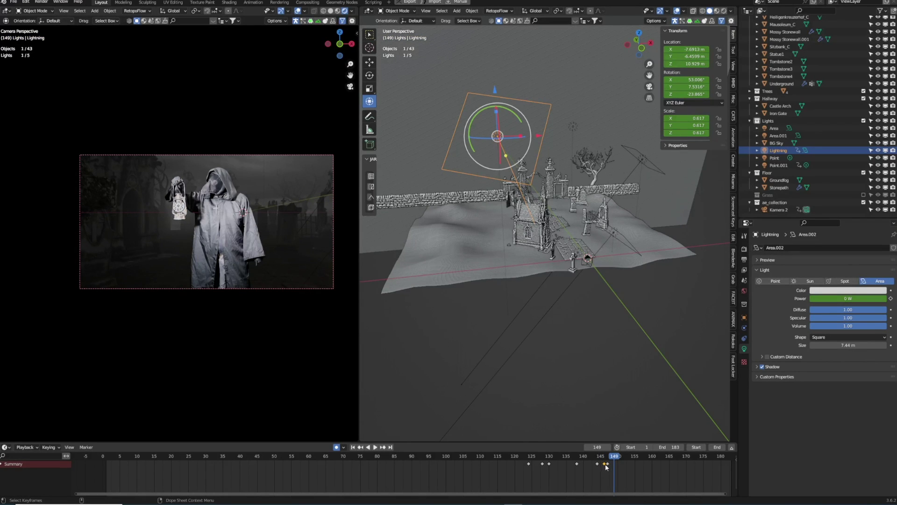
key("ctrl+v")
left_click(618, 457)
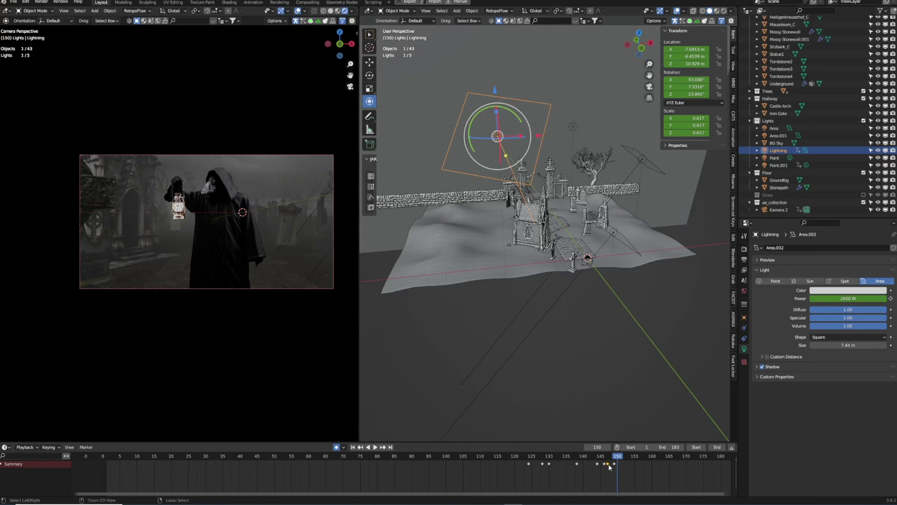
key("ctrl+v")
mouse_move(618, 458)
left_mouse_down()
mouse_move(601, 456)
mouse_move(619, 459)
left_mouse_up()
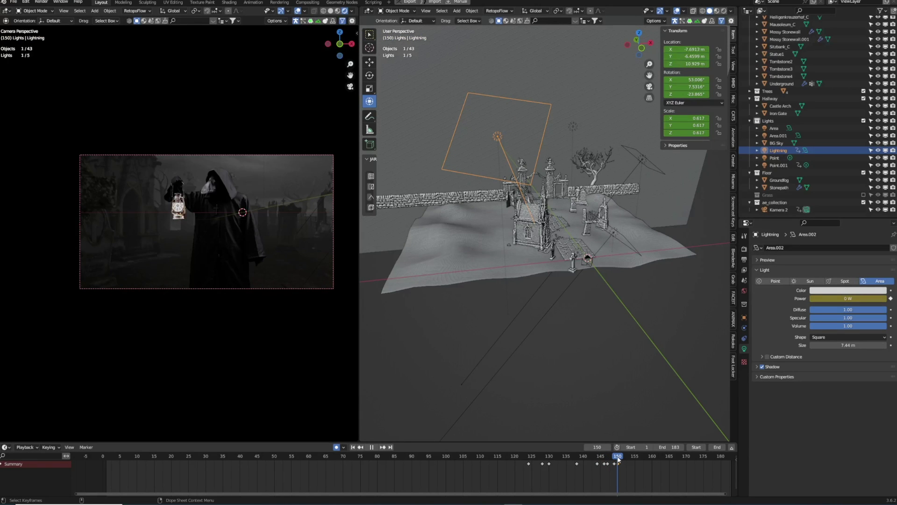
Step: Match the next flicker by copying the 2000 W key to frame 152 and the 0 W key to frame 153
left_click_drag(619, 460, 626, 459)
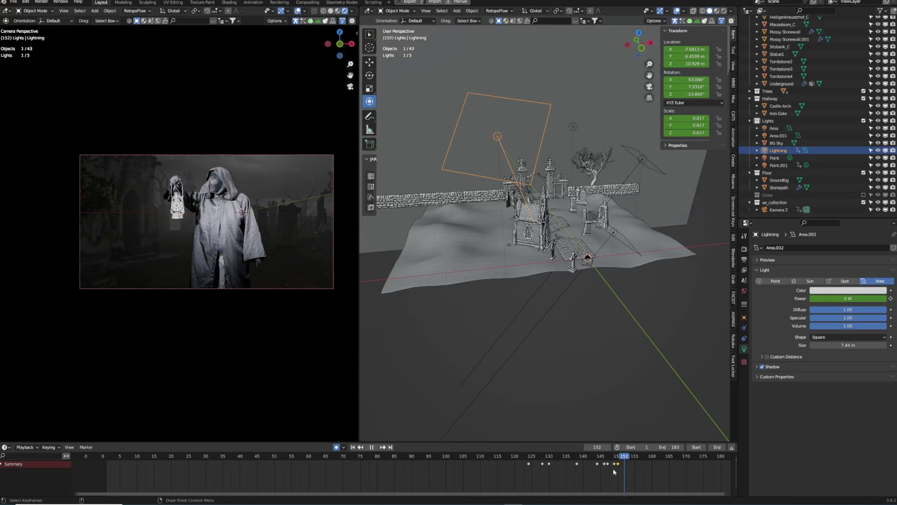
key("space")
key("ctrl+v")
mouse_move(624, 459)
left_mouse_down()
mouse_move(594, 460)
mouse_move(611, 459)
left_mouse_up()
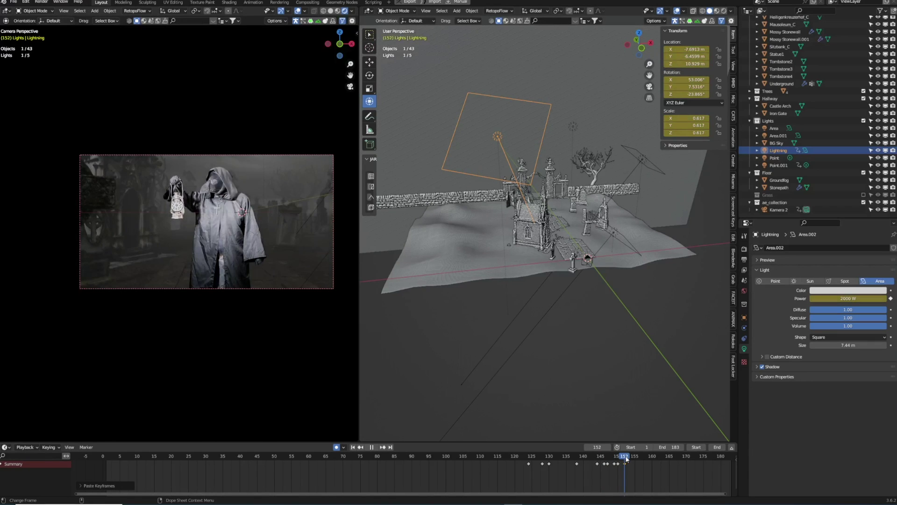
left_click_drag(624, 459, 624, 460)
left_click(626, 460)
left_click(624, 464)
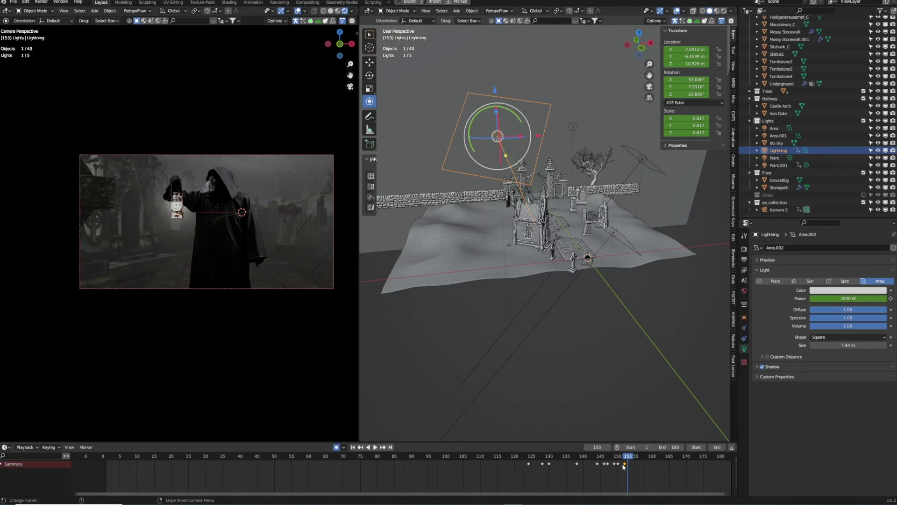
key("ctrl+v")
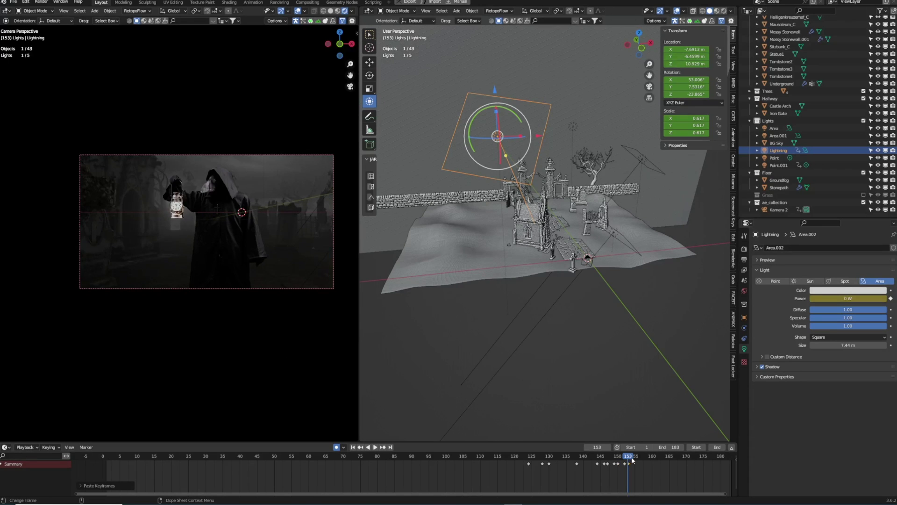
Step: Continue the lightning flicker past frame 160 by pasting further copies of the 2000 W and 0 W keys where the footage flashes
left_click_drag(630, 461, 636, 459)
key("Left")
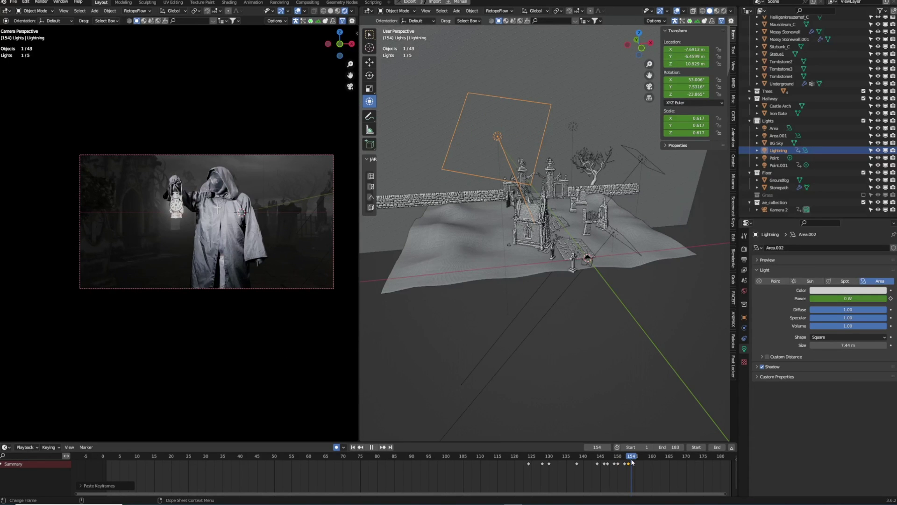
left_click(631, 462)
left_click(626, 465)
key("ctrl+c")
key("ctrl+v")
left_click_drag(633, 459, 652, 460)
key("ctrl+v")
left_click(581, 458)
key("space")
key("ctrl+v")
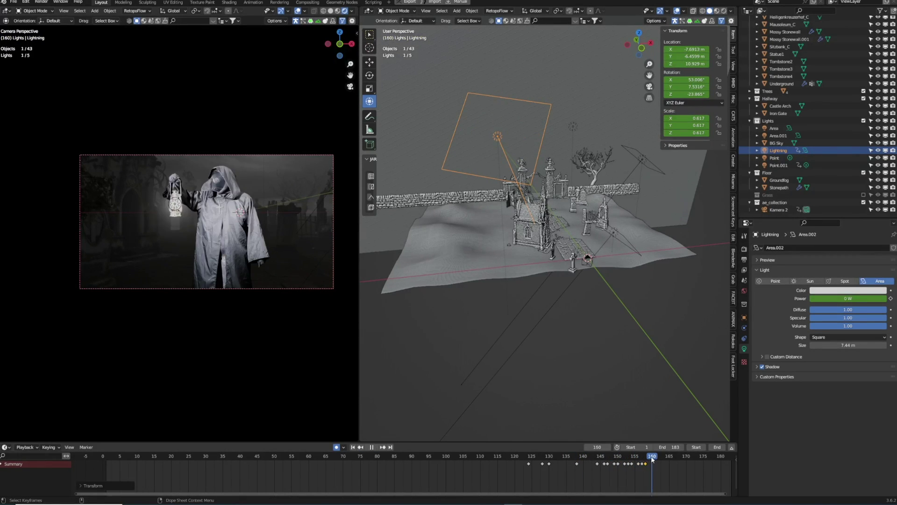
key("ctrl+v")
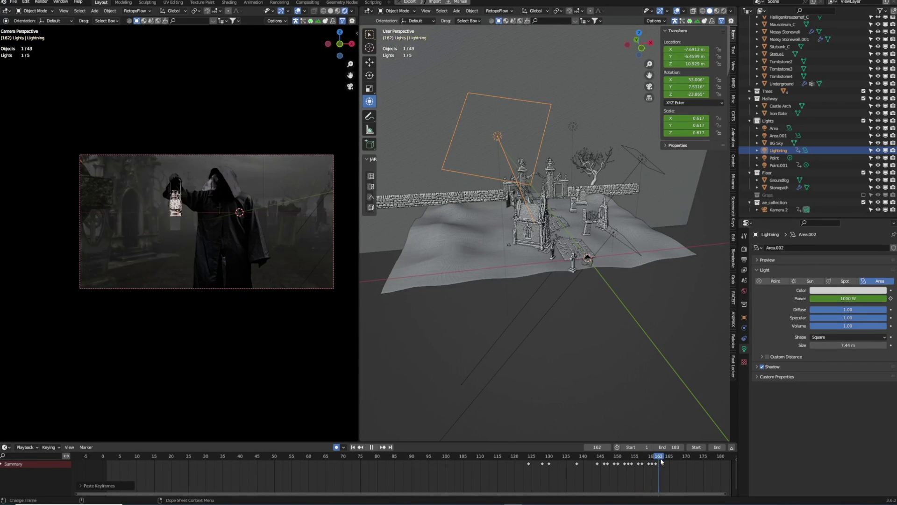
Step: Scrub back to about frame 93 and play through the flashes to check the lightning against the footage
left_click_drag(664, 459, 408, 472)
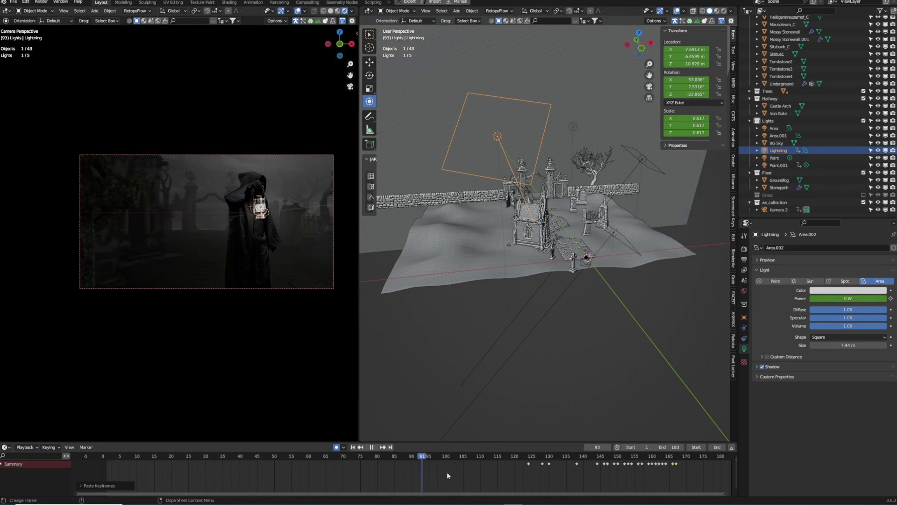
left_click_drag(520, 470, 703, 467)
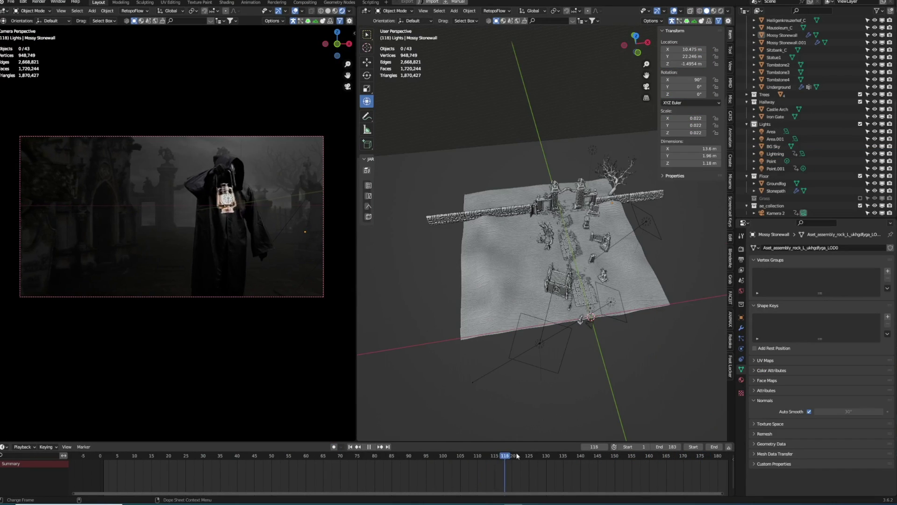
scroll(562, 186, "up", 10)
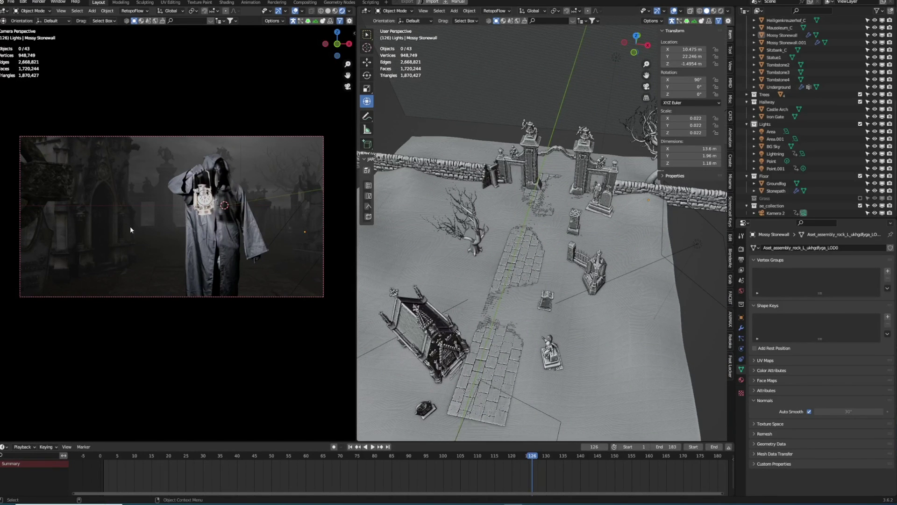
Step: Play the animation from the beginning to check the lightning flashes and lighting against the hooded figure's footage
left_click(114, 456)
key("space")
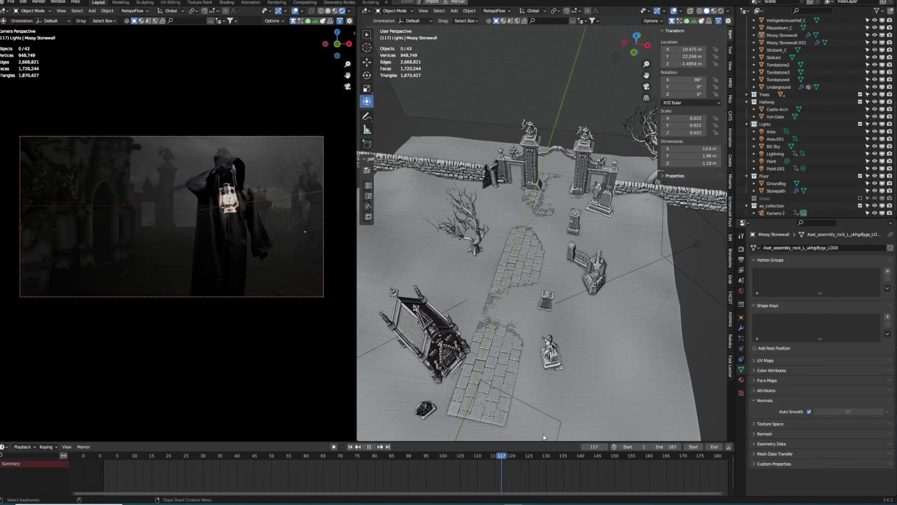
left_click(551, 354)
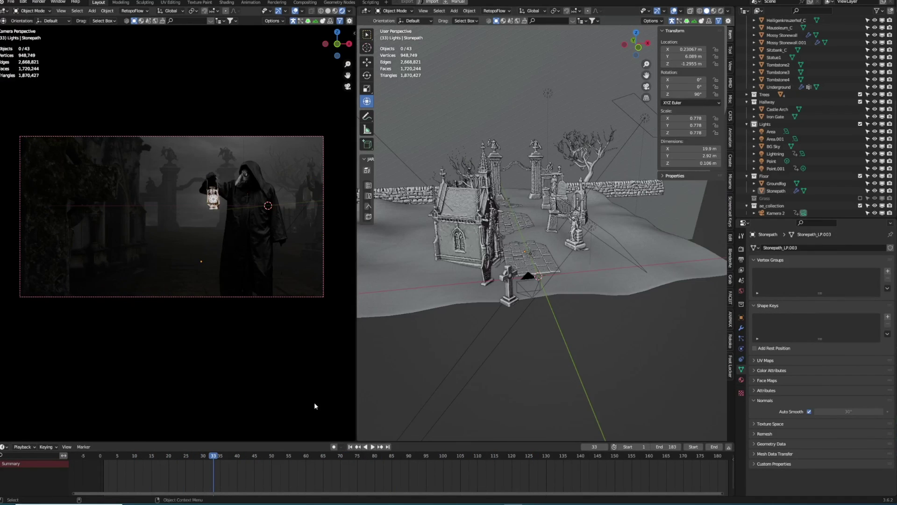
left_click(110, 455)
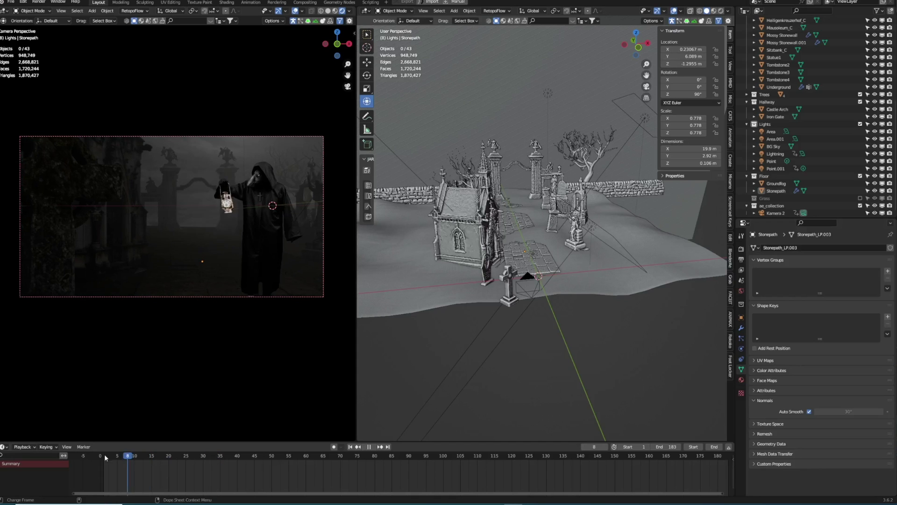
key("space")
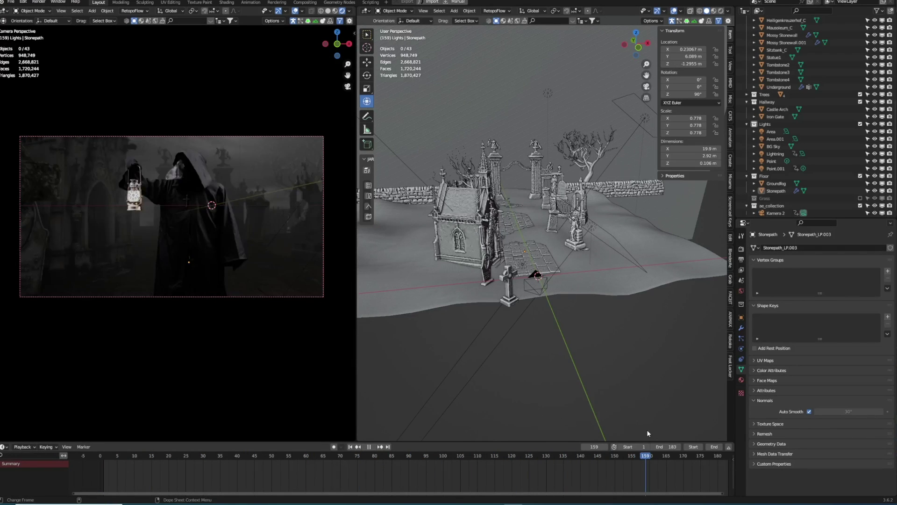
Step: At frame 79, duplicate the area light on the right-hand side of the cemetery path and move the copy across to the opposite side
left_click(371, 453)
scroll(523, 243, "down", 9)
scroll(526, 237, "up", 6)
scroll(524, 225, "down", 3)
left_click(512, 163)
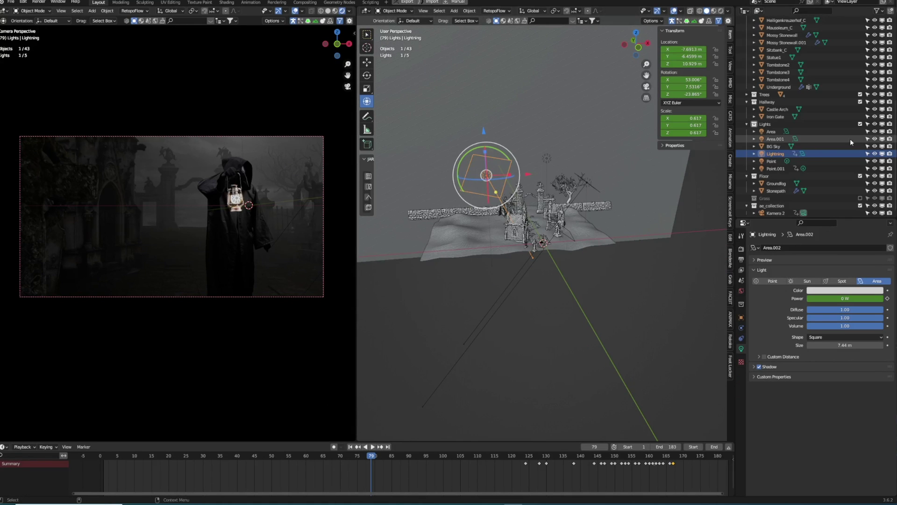
scroll(594, 227, "up", 5)
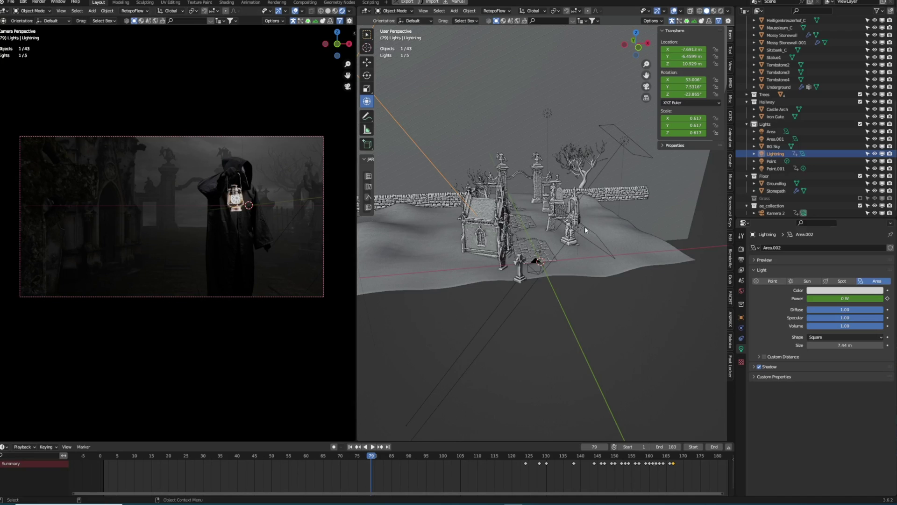
left_click(587, 228)
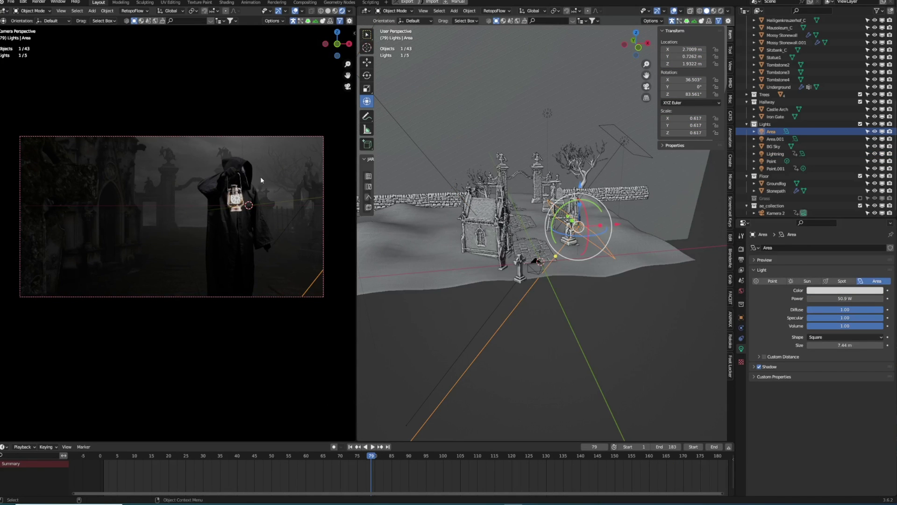
middle_click_drag(573, 191, 546, 191)
key("shift+d")
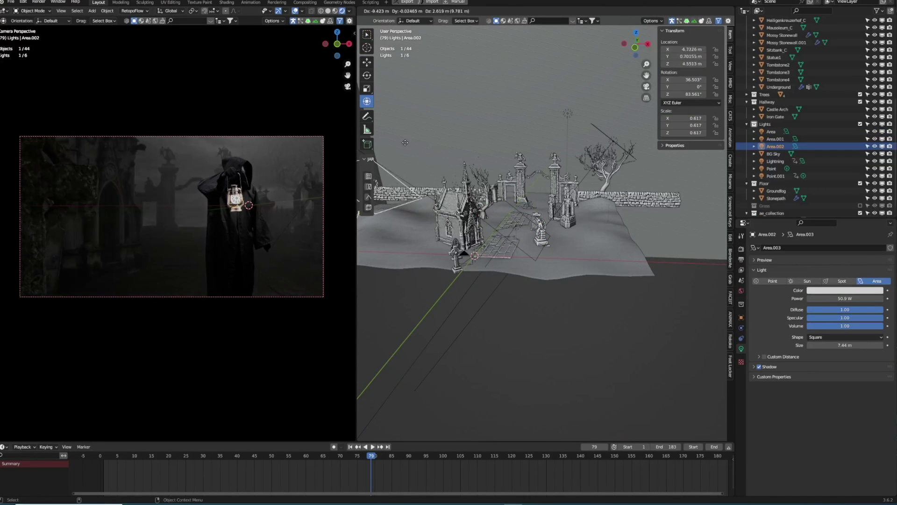
left_click(474, 162)
Step: Rotate the copied area light to about -30.8° around Z and position it beside the mausoleum at about -2.8, 1.6, 3.1 m
middle_click_drag(474, 162, 516, 201)
left_click_drag(576, 298, 528, 296)
key("g")
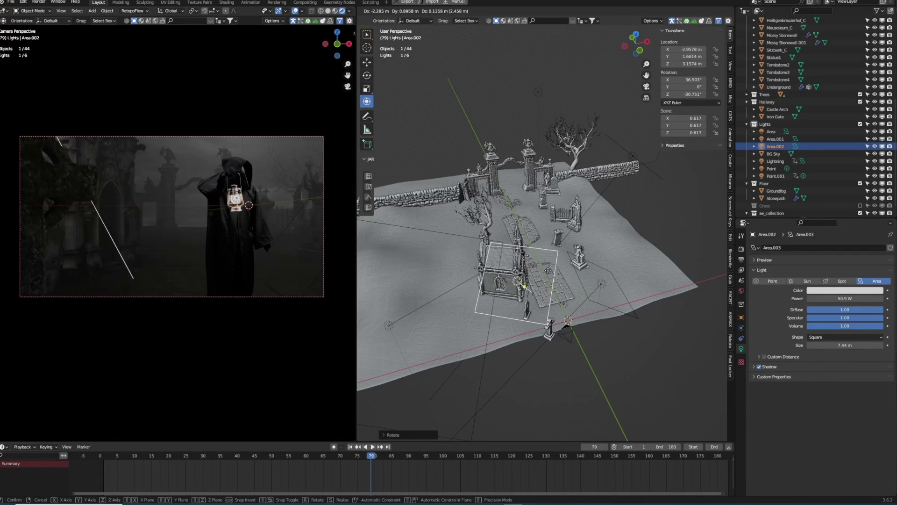
left_click(551, 272)
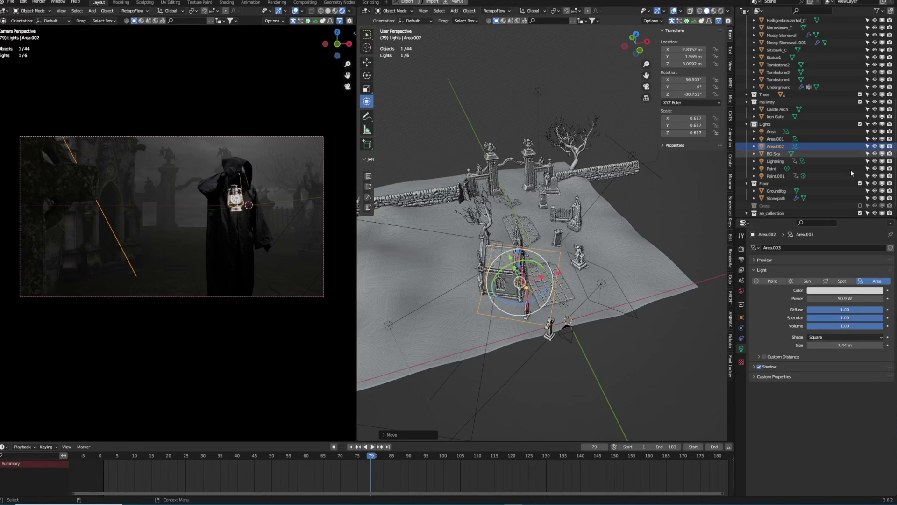
Step: Compare the scene with the copied area light hidden and shown, and play and scrub the animation to check the lighting
left_click(875, 146)
left_click(876, 147)
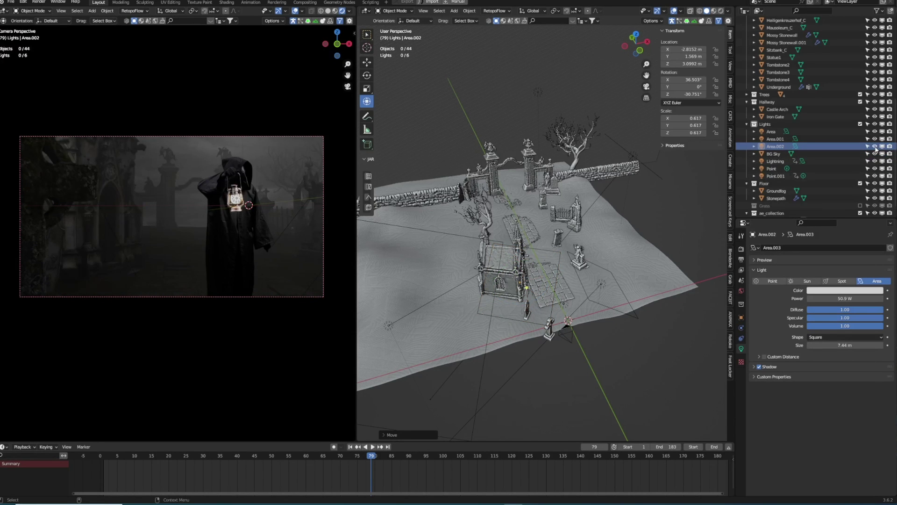
left_click_drag(362, 458, 307, 479)
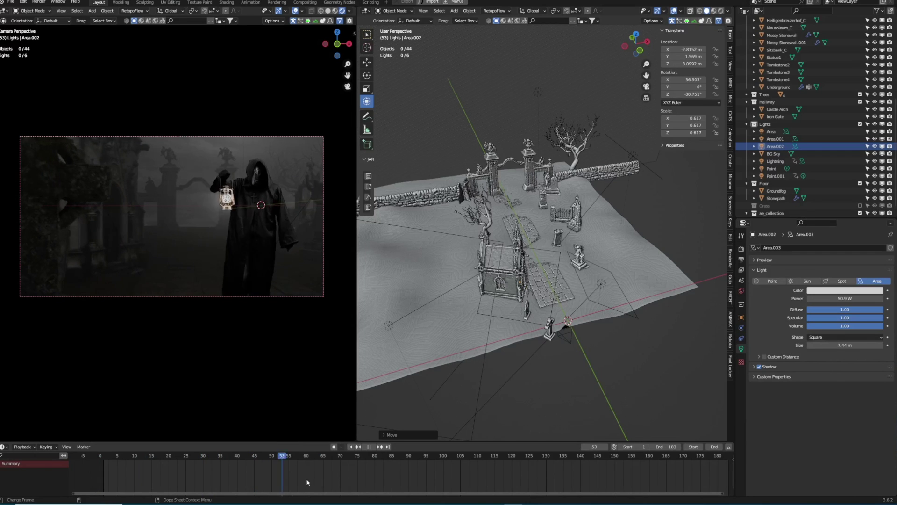
left_click_drag(609, 462, 671, 465)
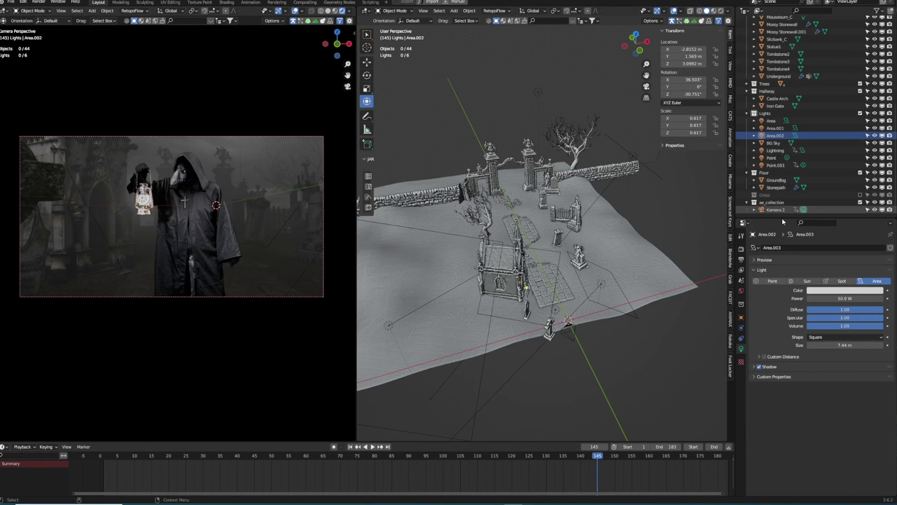
Step: Hide the Front_Greenscreen background footage of Kamera 2 and scrub through the cemetery without the figure
left_click(776, 210)
left_click(878, 395)
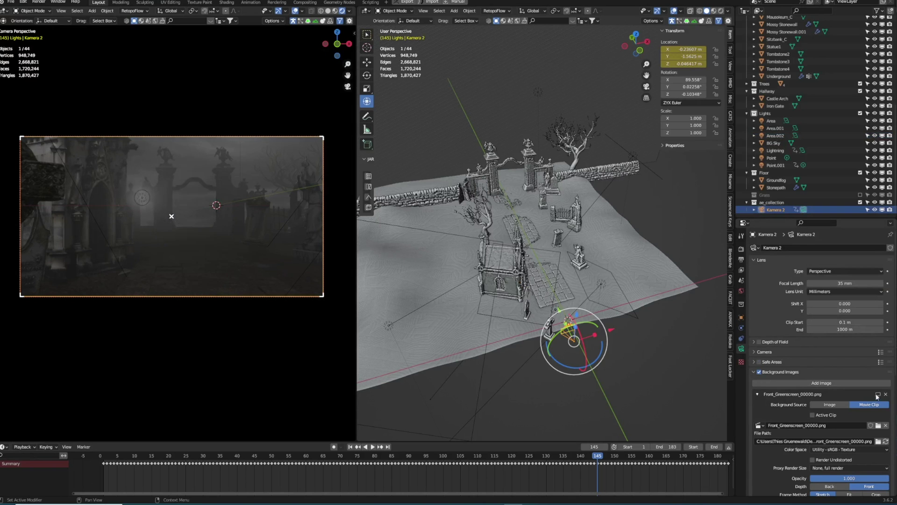
left_click_drag(108, 460, 604, 455)
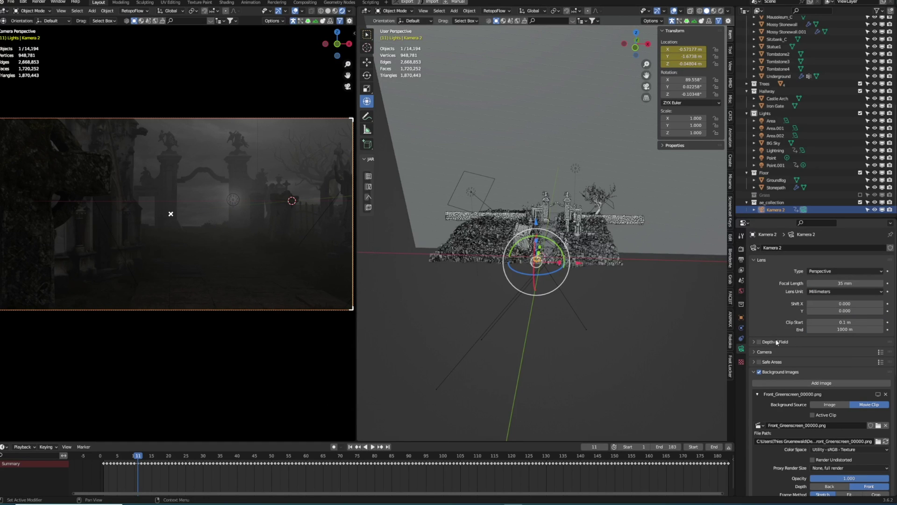
Step: Enable depth of field on Kamera 2, expand its settings and play through the shot to preview it
left_click(754, 372)
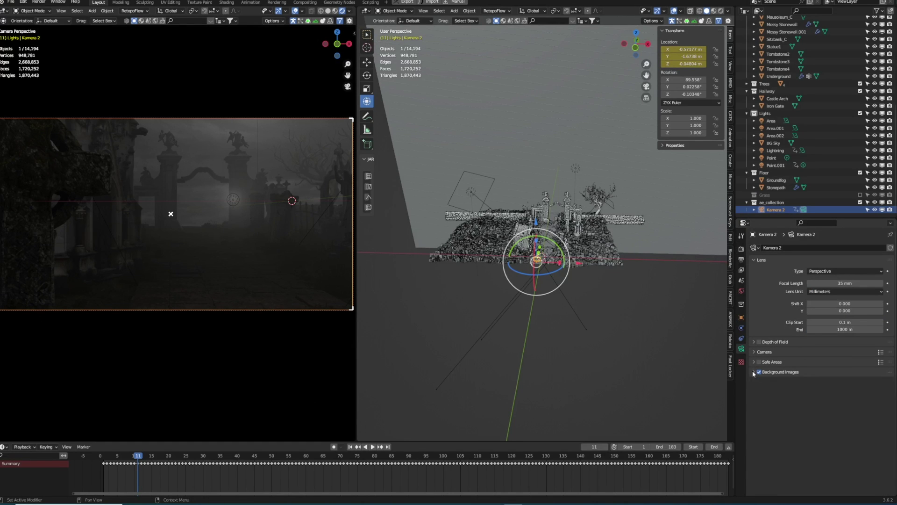
left_click(759, 342)
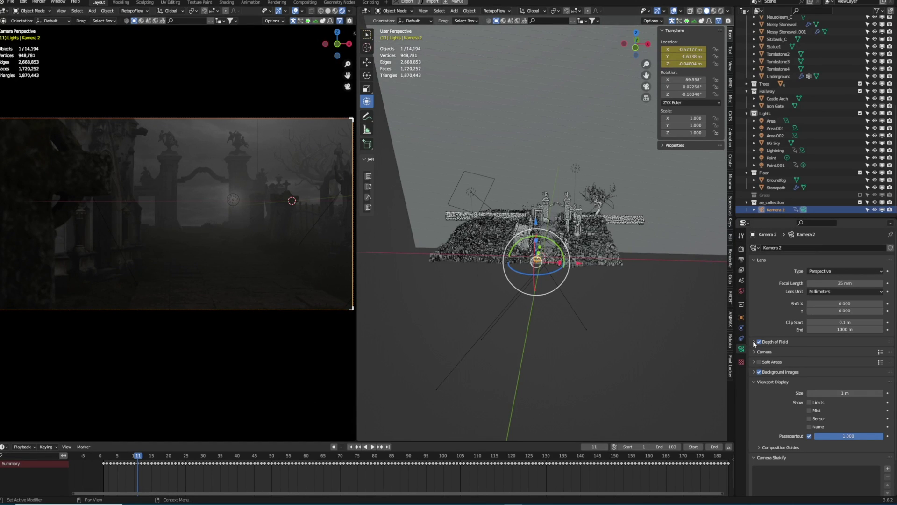
left_click(753, 342)
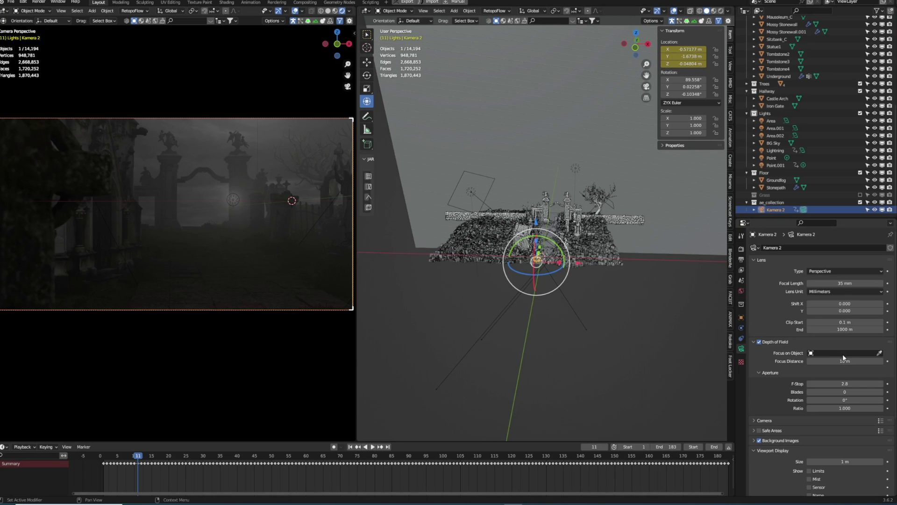
key("space")
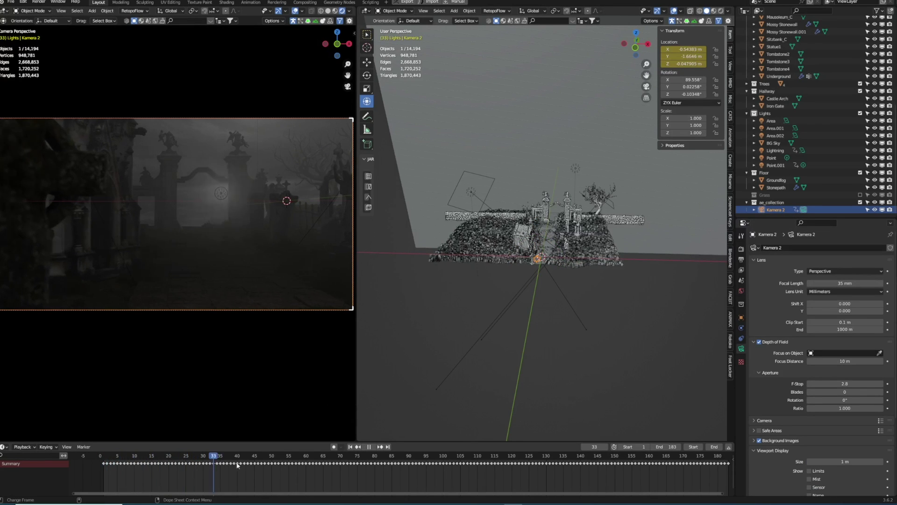
left_click_drag(462, 456, 186, 460)
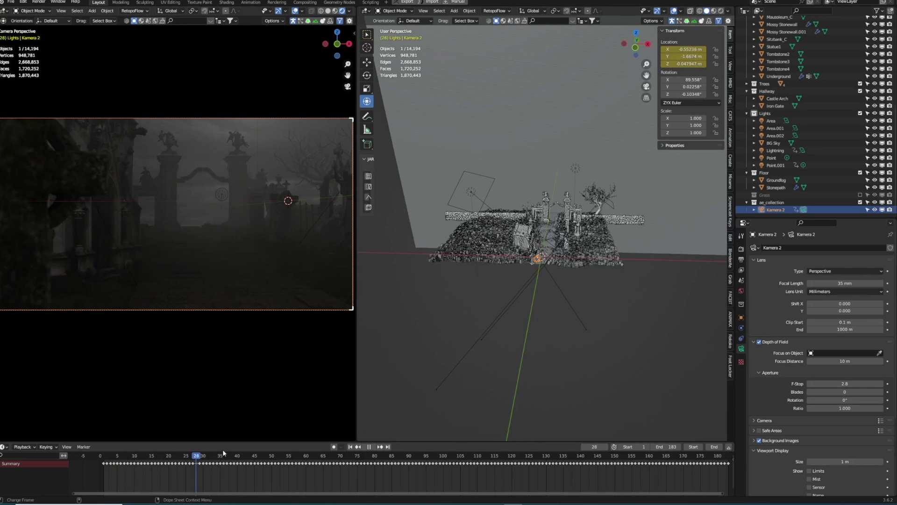
key("Escape")
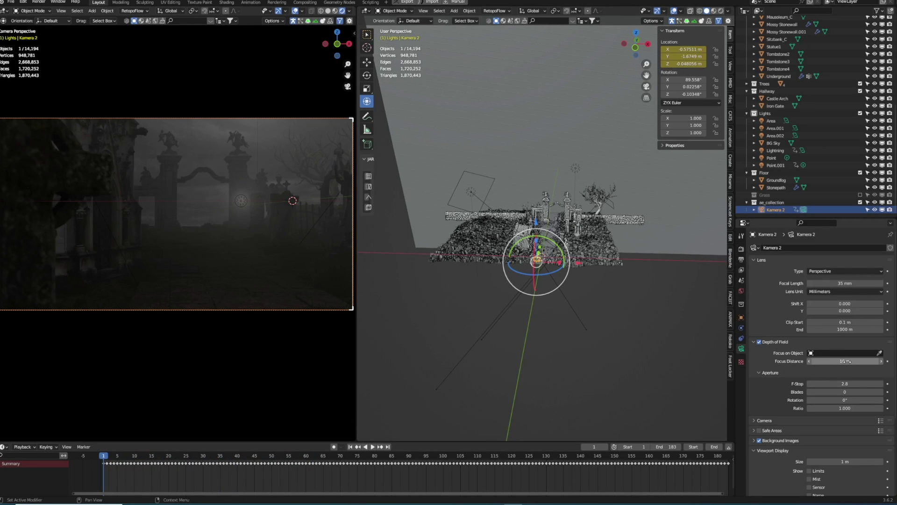
Step: Focus the camera on the foreground cross gravestone and set the F-stop to 1.1
left_click(881, 353)
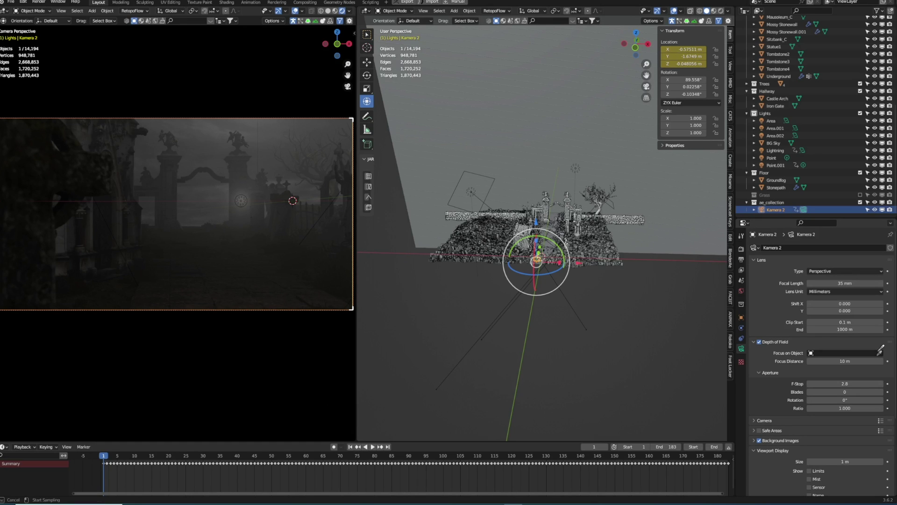
left_click(50, 165)
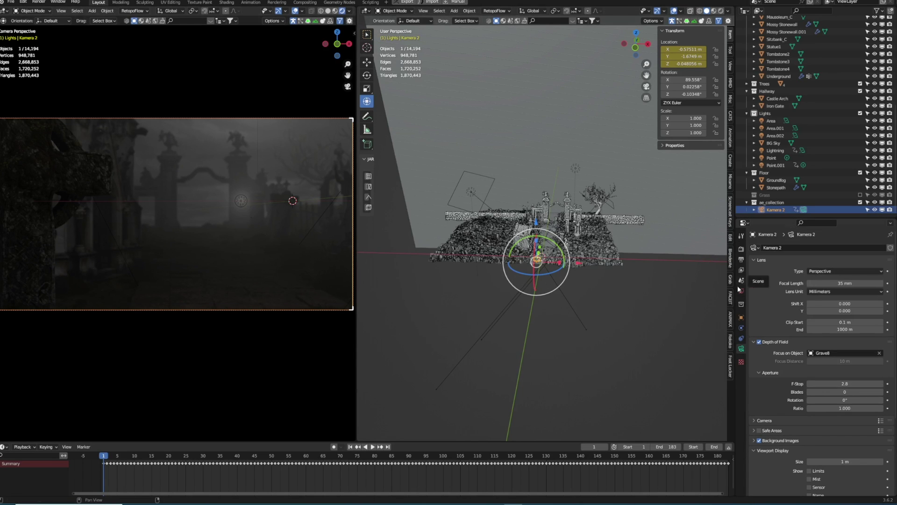
left_click_drag(850, 383, 822, 383)
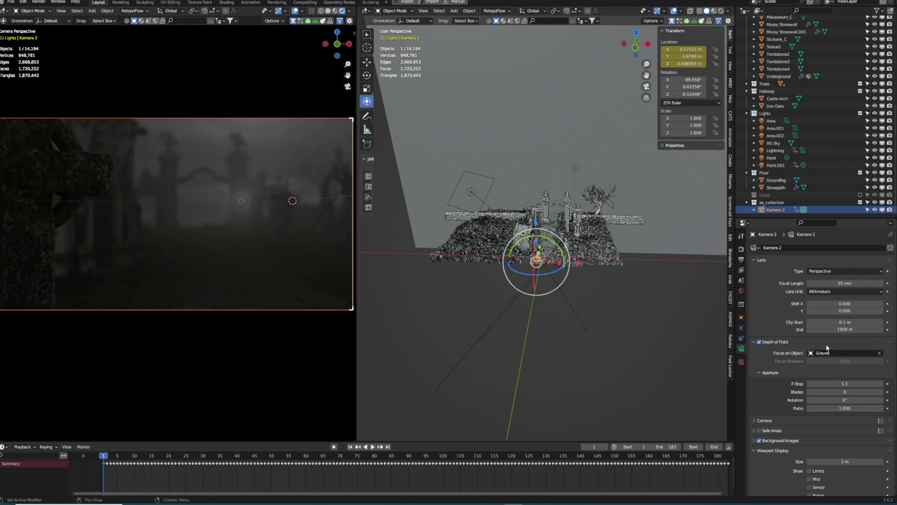
Step: Clear the camera's focus object, set the focus distance to 1.5 m and keyframe it at frame 1
left_click(880, 353)
left_click_drag(867, 361, 830, 361)
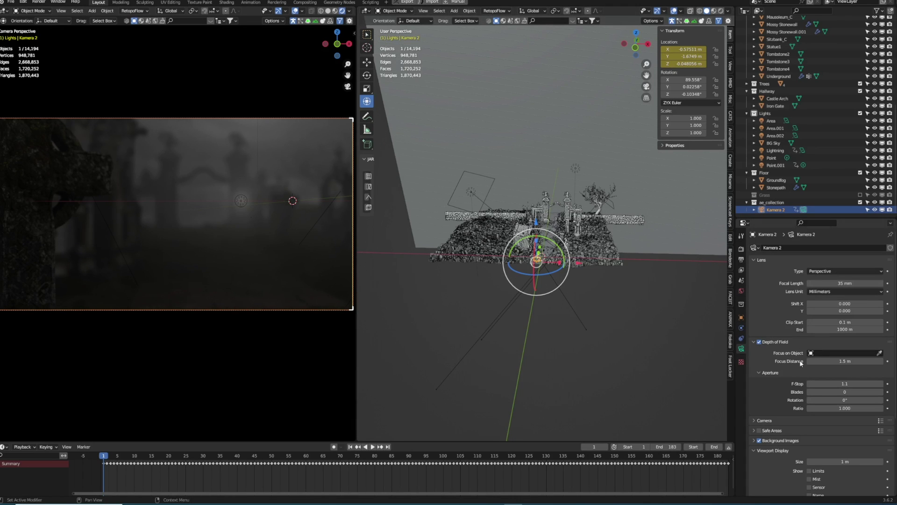
left_click(889, 361)
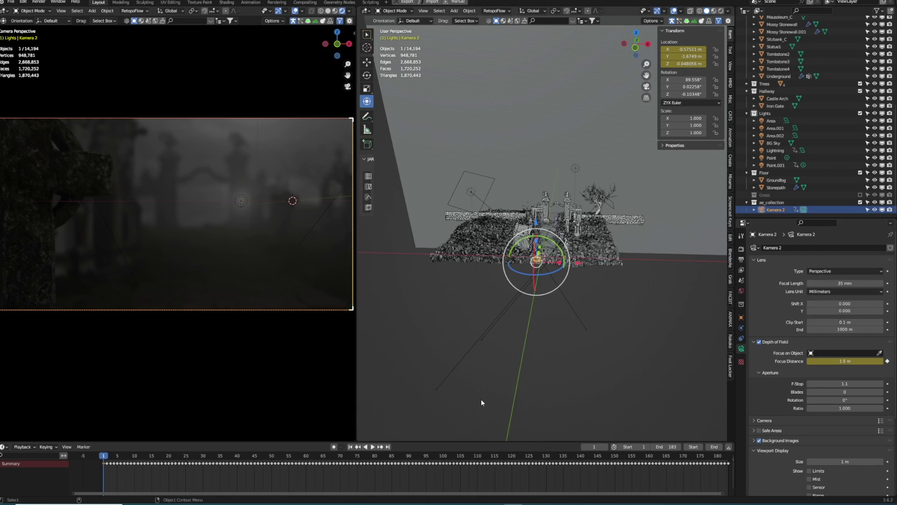
Step: Try a longer camera focus distance at frame 105 and return to frame 1
key("space")
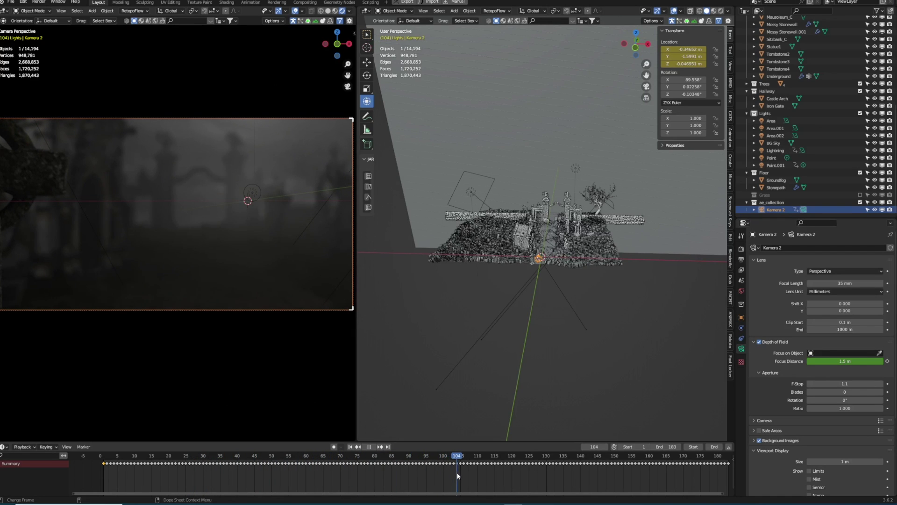
key("space")
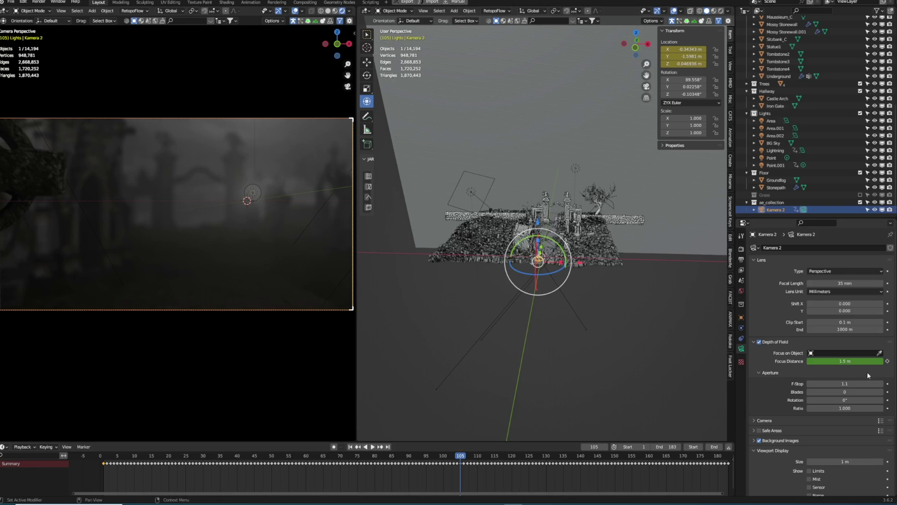
left_click_drag(845, 361, 889, 361)
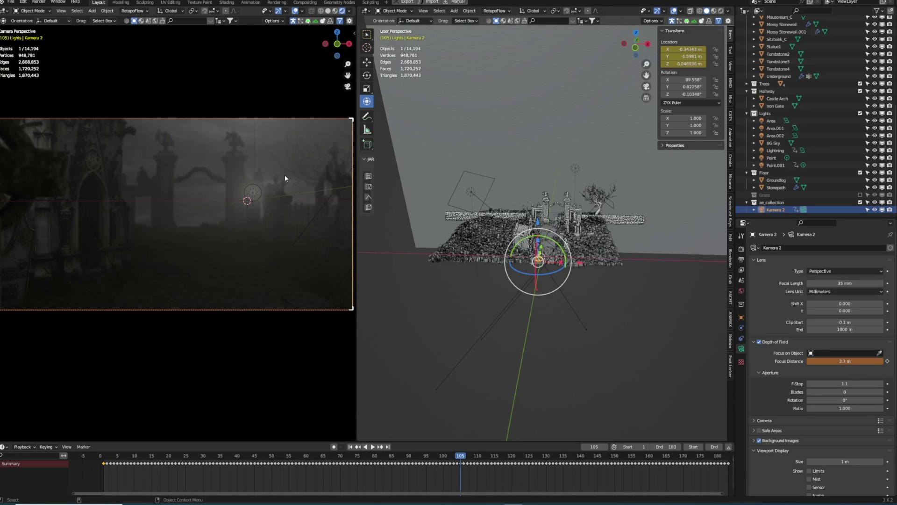
key("shift+Left")
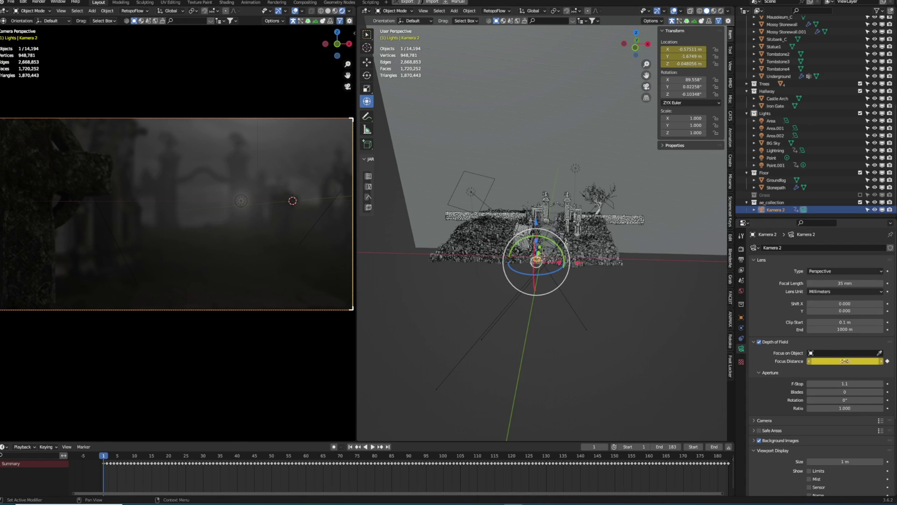
Step: Set the focus distance to 1.6 m at frame 1 and update its keyframe
left_click(848, 372)
left_click_drag(845, 362, 849, 360)
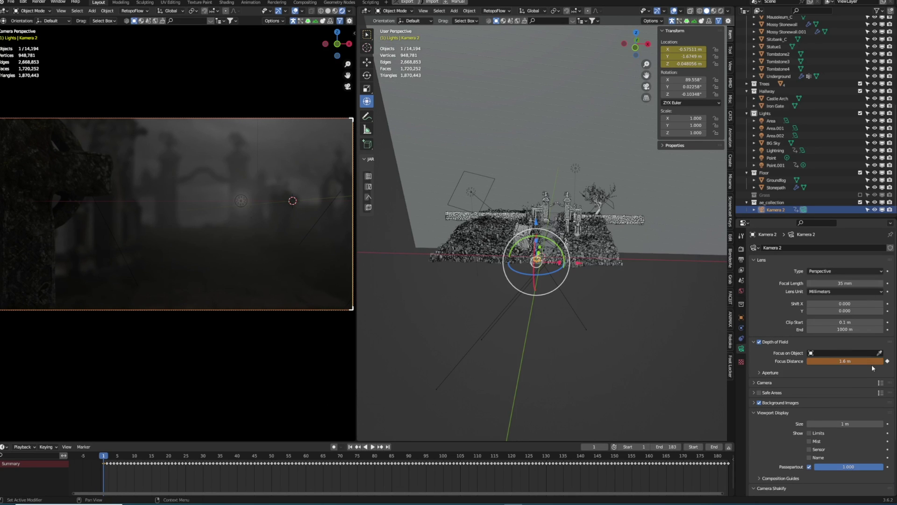
left_click(888, 362)
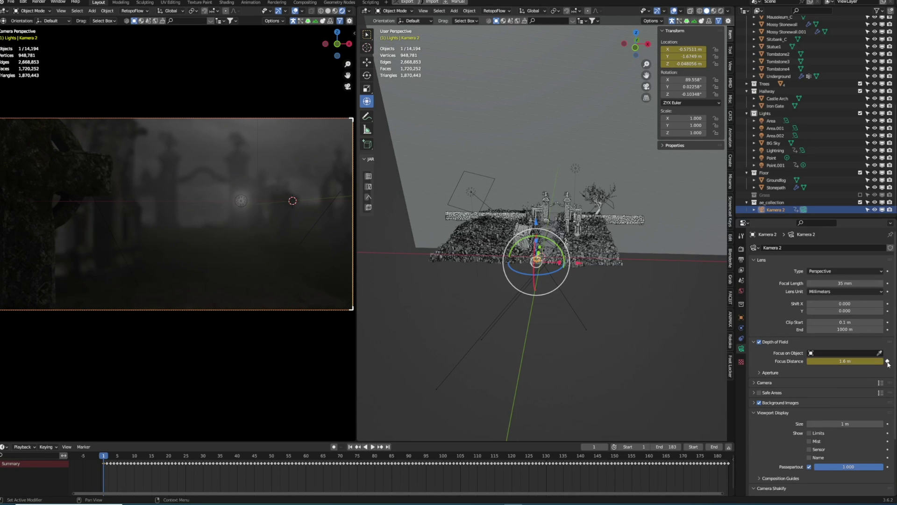
Step: At frame 100, set the camera's focus distance to 3.8 m and keyframe it
left_click_drag(107, 459, 446, 457)
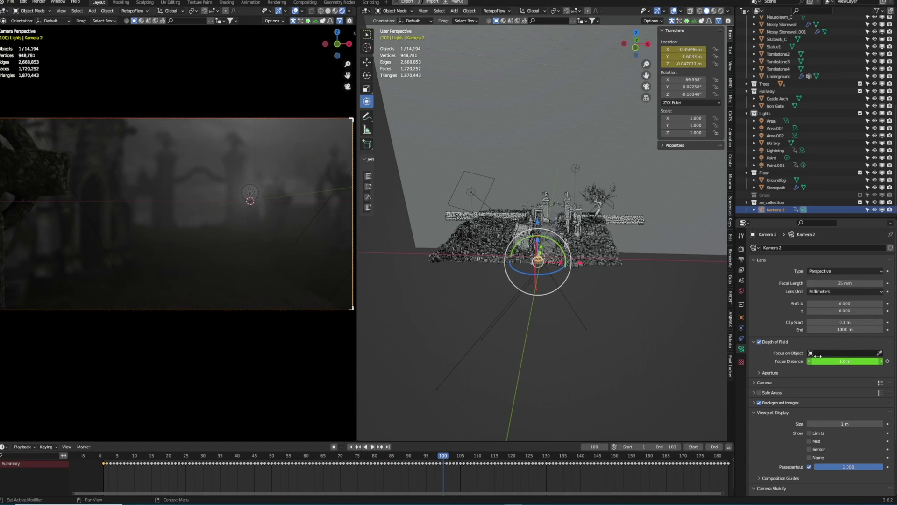
left_click_drag(845, 361, 878, 361)
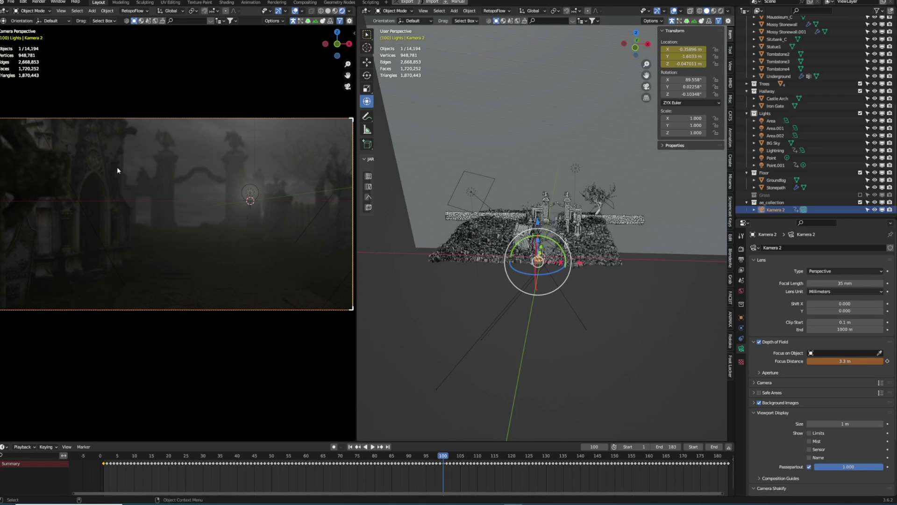
left_click_drag(826, 361, 837, 361)
Step: Play and scrub through the shot to check the focus pull, and switch the camera view to solid shading
left_click_drag(631, 457, 108, 470)
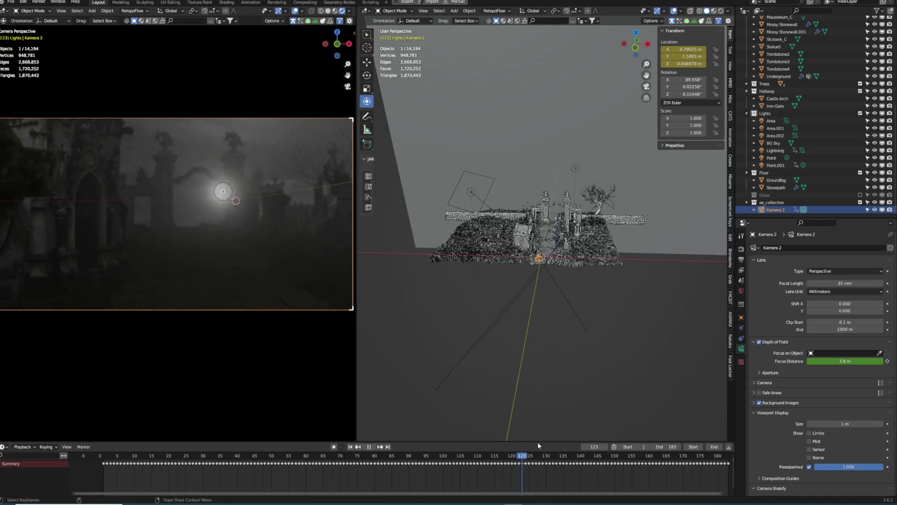
left_click_drag(657, 453, 245, 454)
key("Escape")
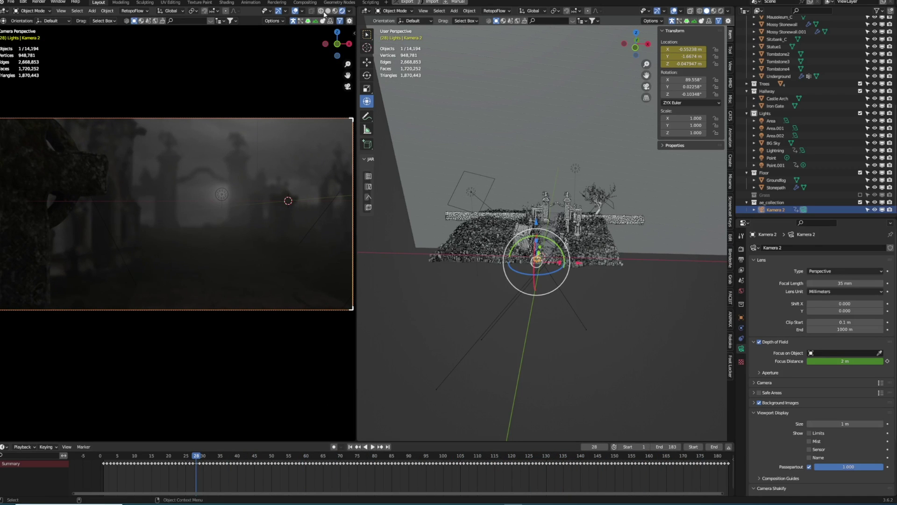
left_click(328, 11)
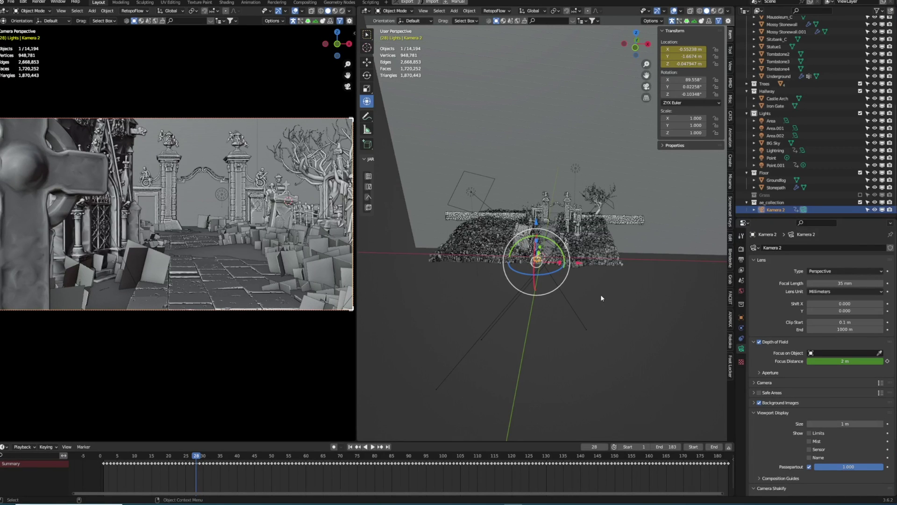
Step: Set the Eevee ambient occlusion distance to 3.16 m and enable Bloom
left_click(342, 11)
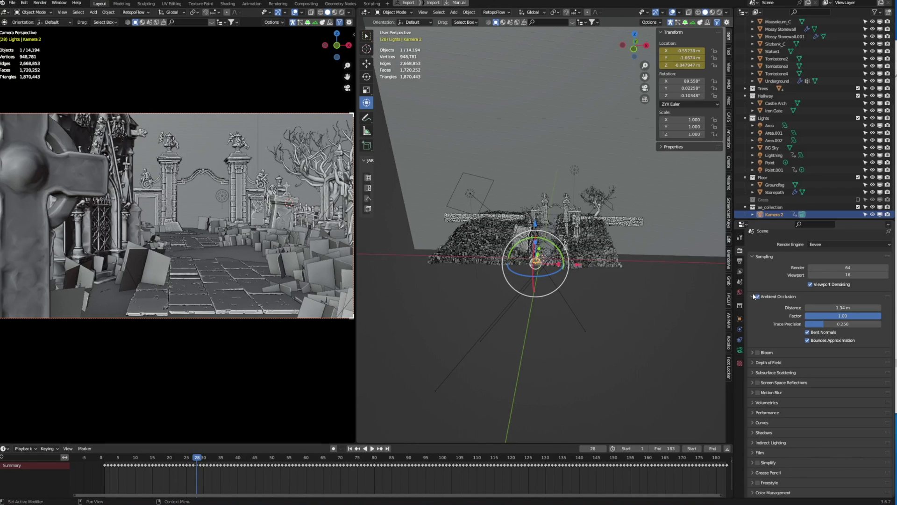
left_click_drag(844, 307, 871, 307)
left_click(757, 353)
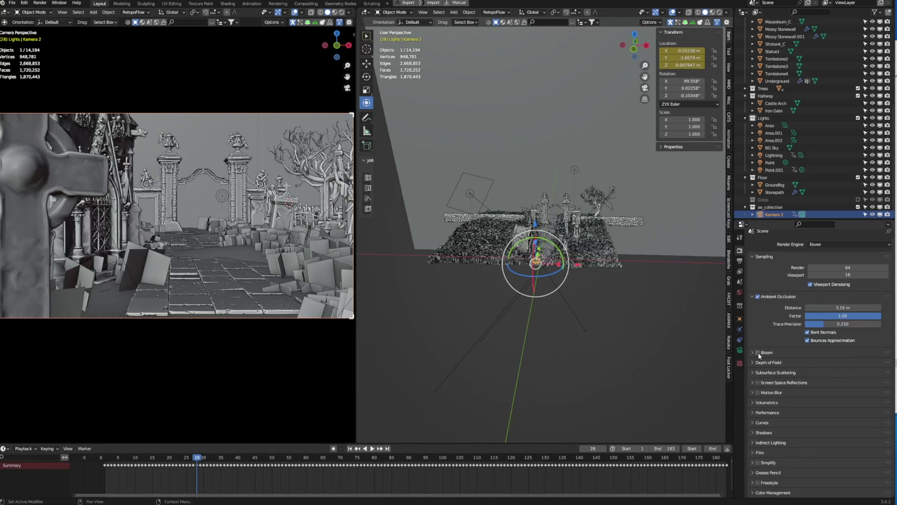
Step: Enable Screen Space Reflections with Refraction, and set Trace Precision and Max Roughness to 1.000
left_click(758, 383)
left_click(776, 382)
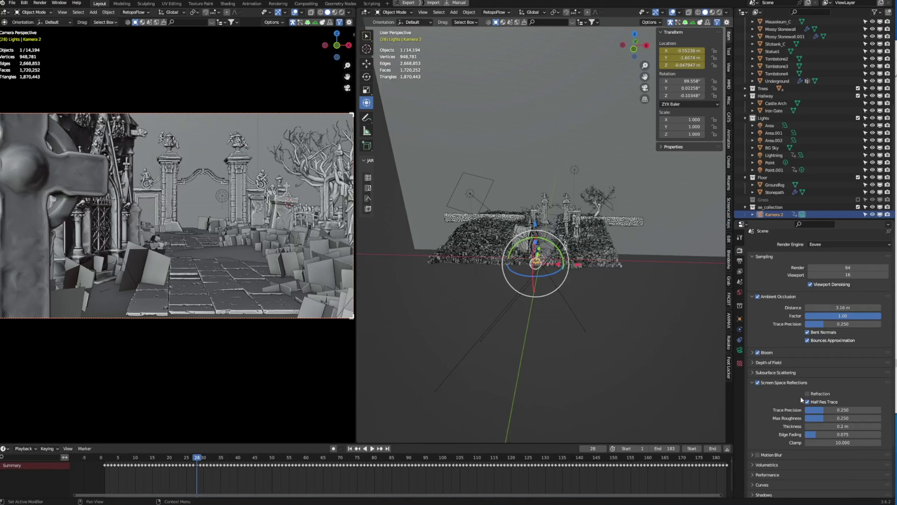
left_click_drag(825, 410, 882, 410)
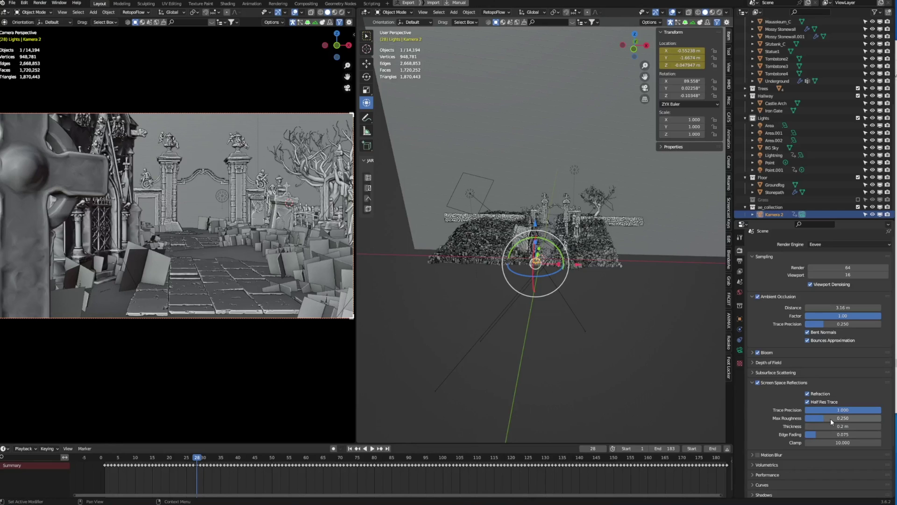
left_click_drag(822, 419, 881, 418)
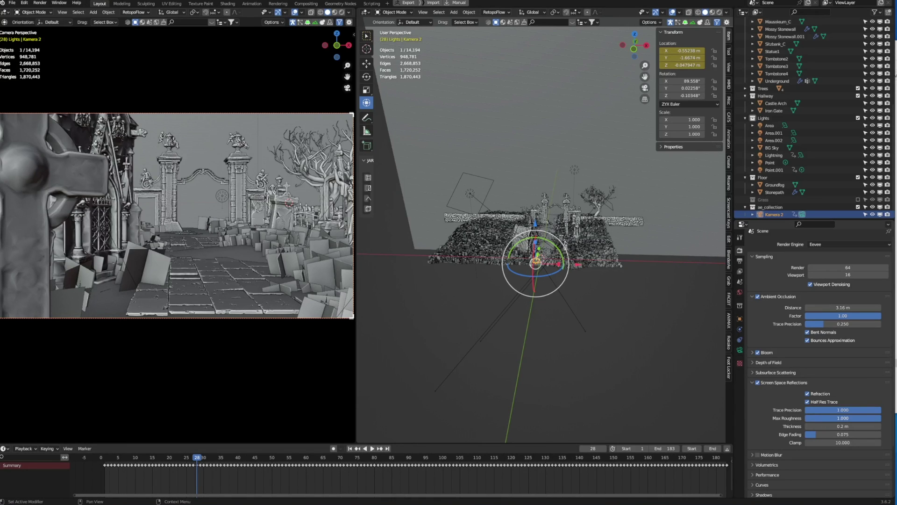
left_click(752, 383)
Step: Set the volumetrics tile size to 16 px, with Volumetric Lighting enabled
left_click(752, 402)
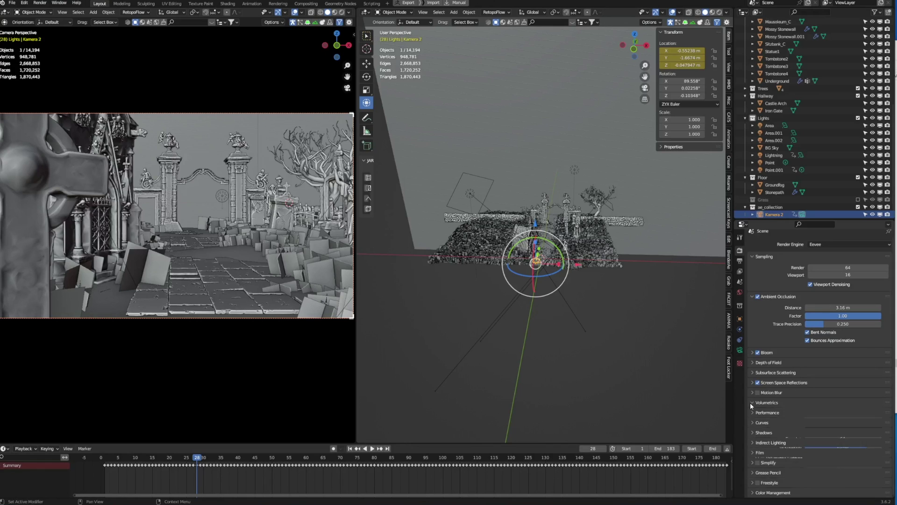
left_click(763, 458)
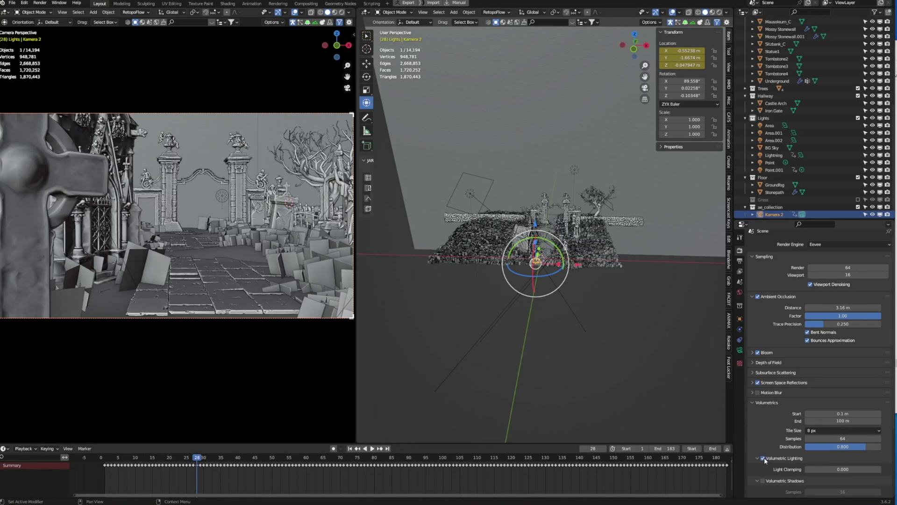
left_click(841, 430)
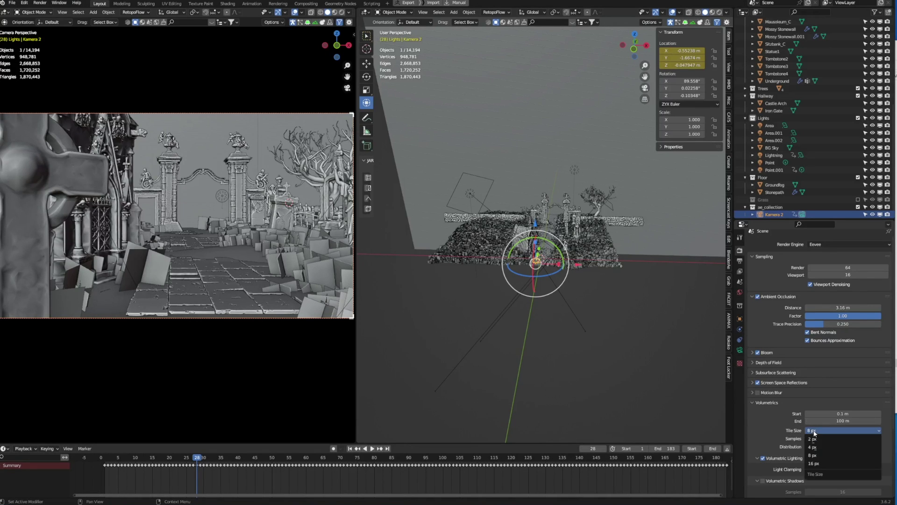
left_click(828, 464)
left_click(765, 403)
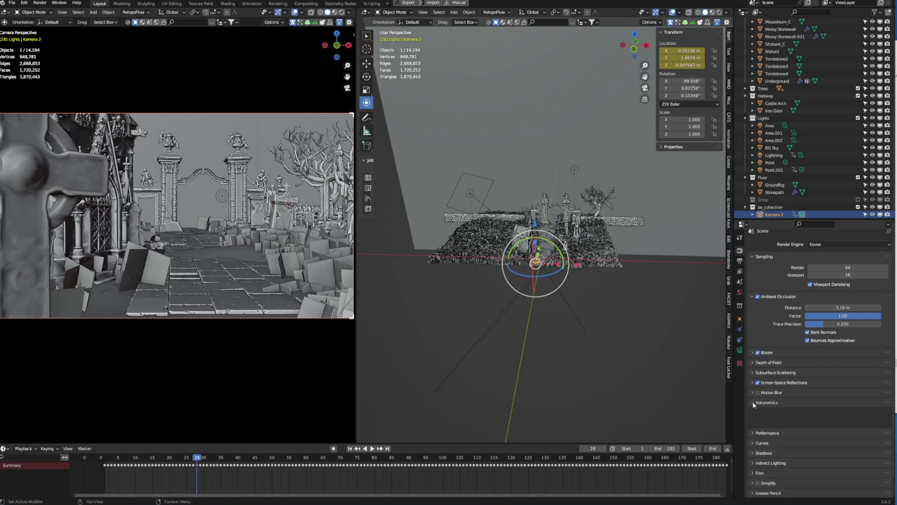
Step: Set the render output format to PNG with RGBA colour
left_click(740, 260)
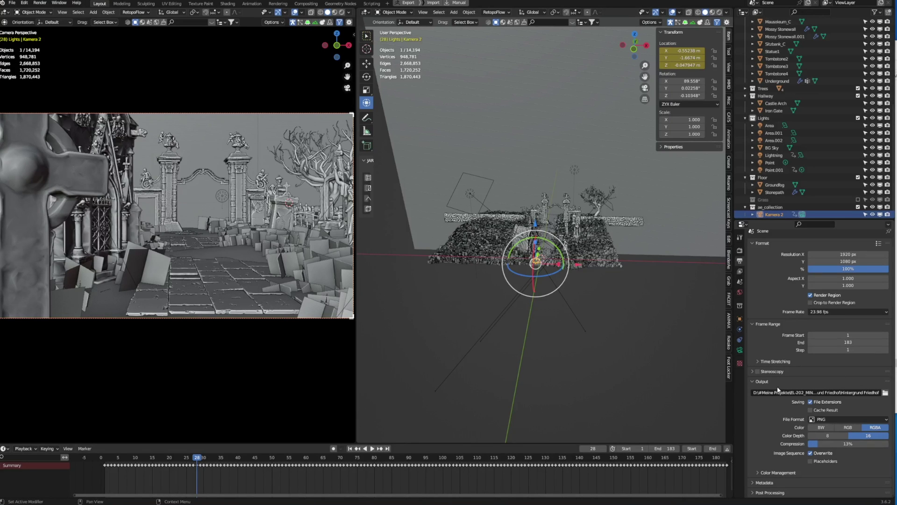
left_click(830, 418)
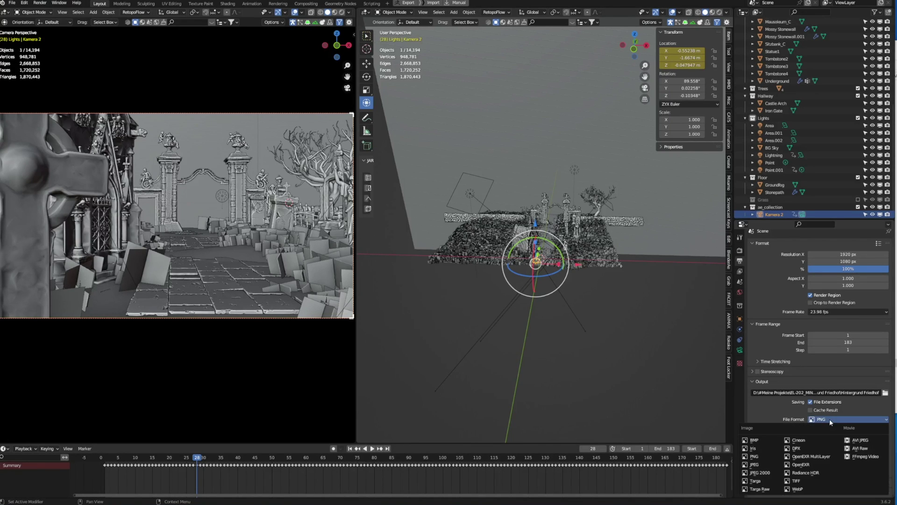
left_click(774, 456)
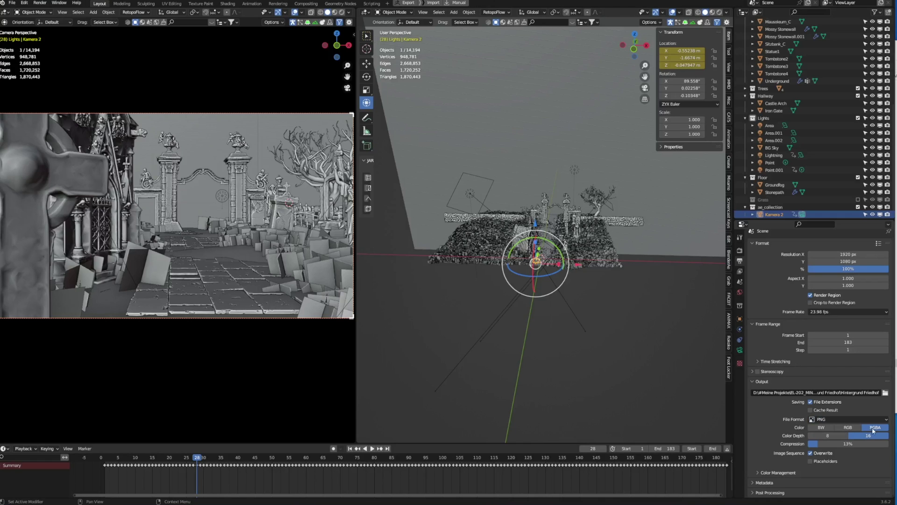
left_click(858, 428)
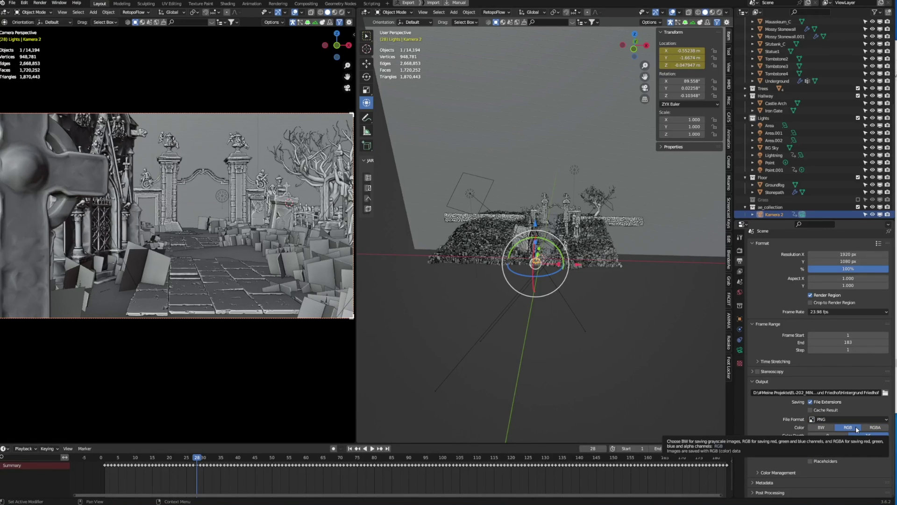
left_click(875, 428)
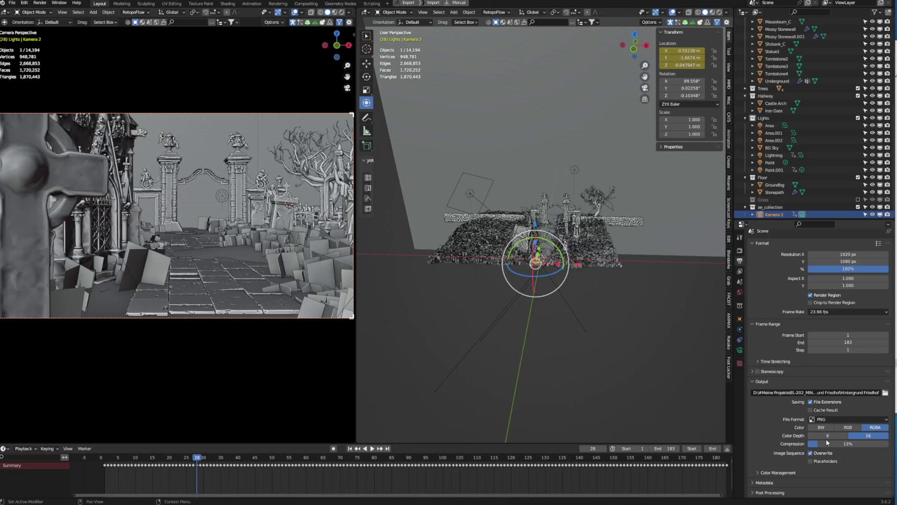
Step: Create a new folder named BG Render while choosing the render output location
left_click(885, 393)
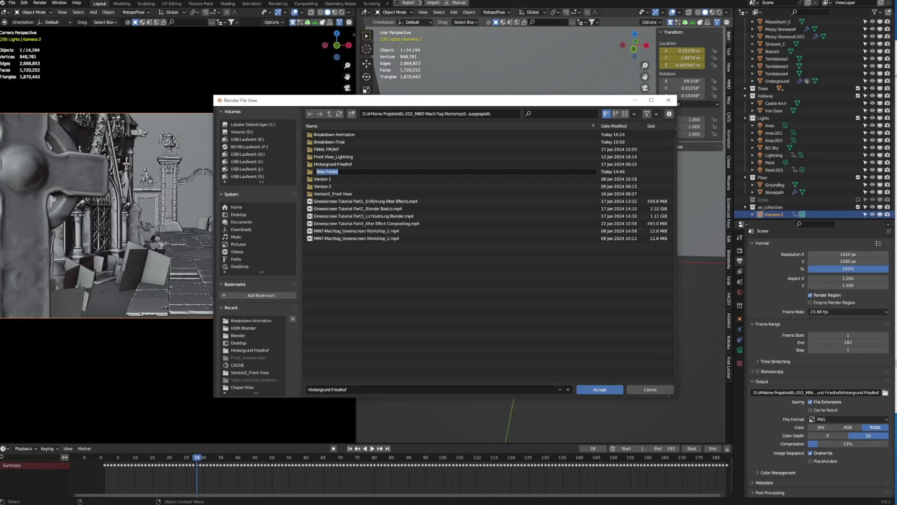
type("BG Render")
key("ctrl+a")
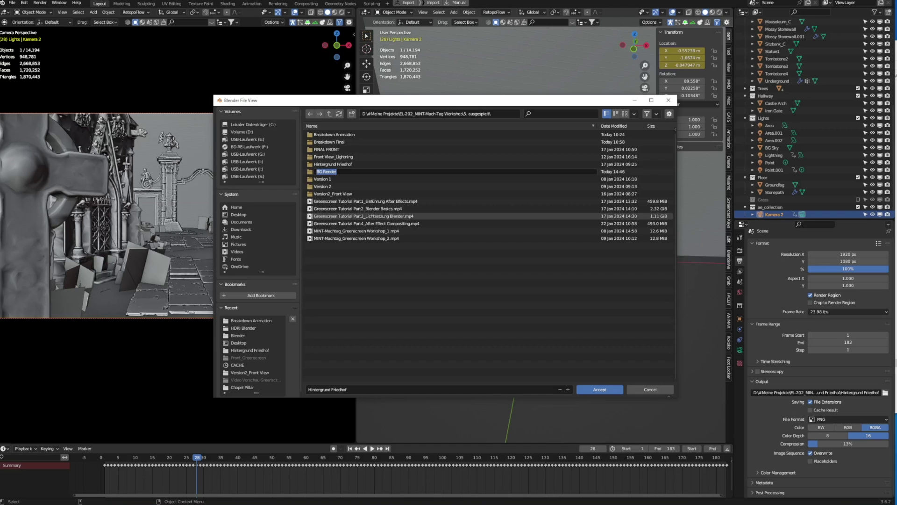
key("Return")
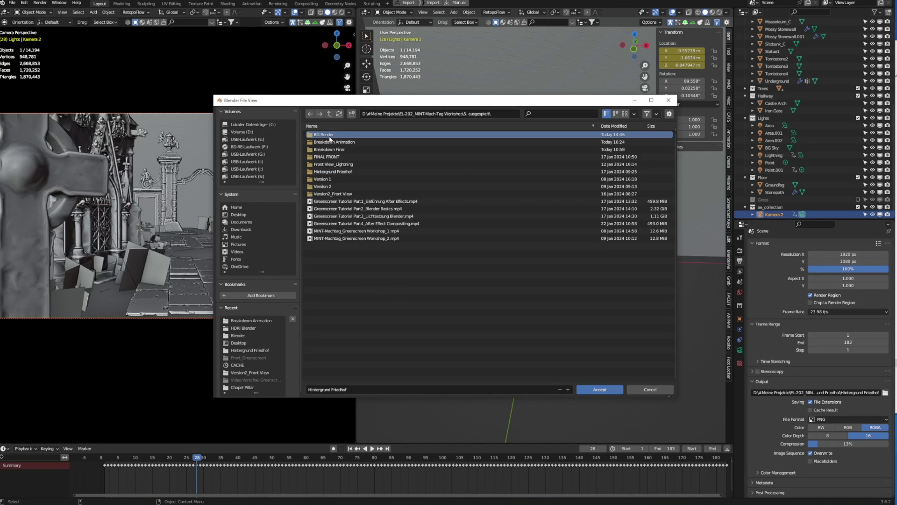
Step: Set the render output path to the BG Render folder with the file name BG Render
double_click(330, 136)
left_click(330, 390)
key("ctrl+v")
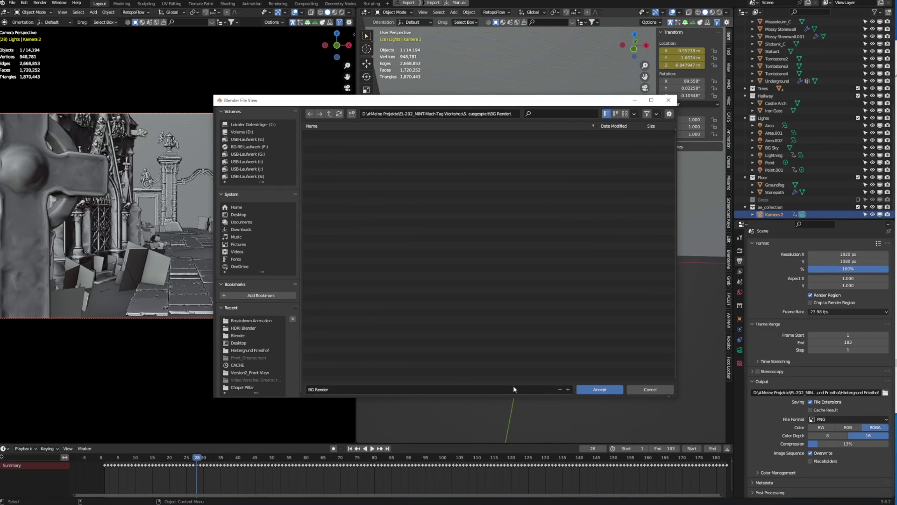
left_click(600, 389)
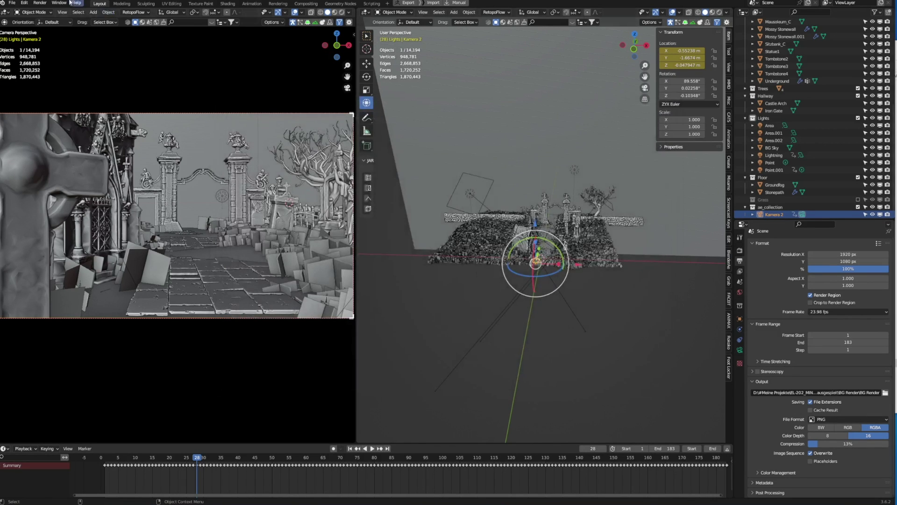
Step: Start rendering the full animation
left_click(41, 3)
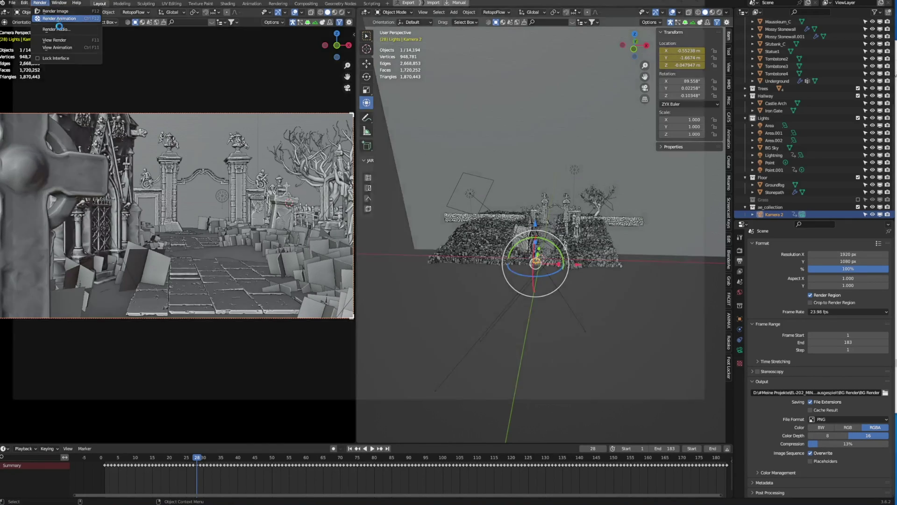
left_click(61, 19)
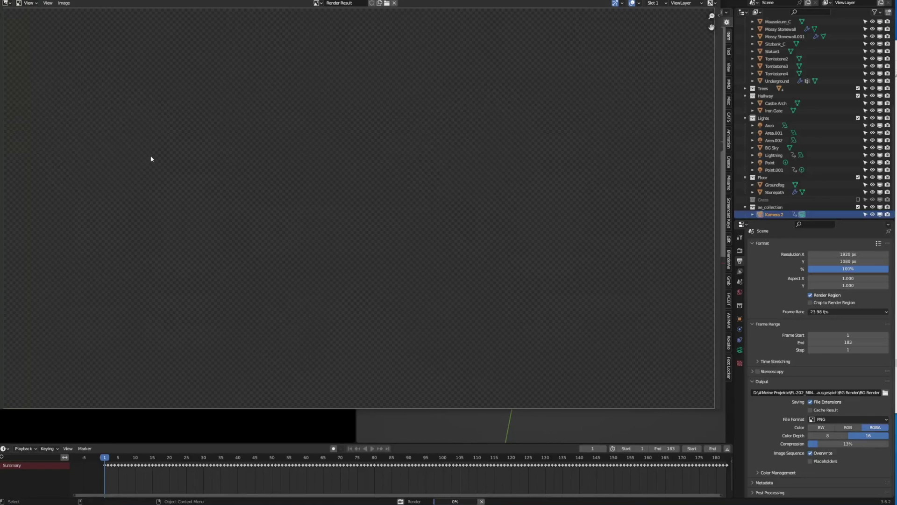